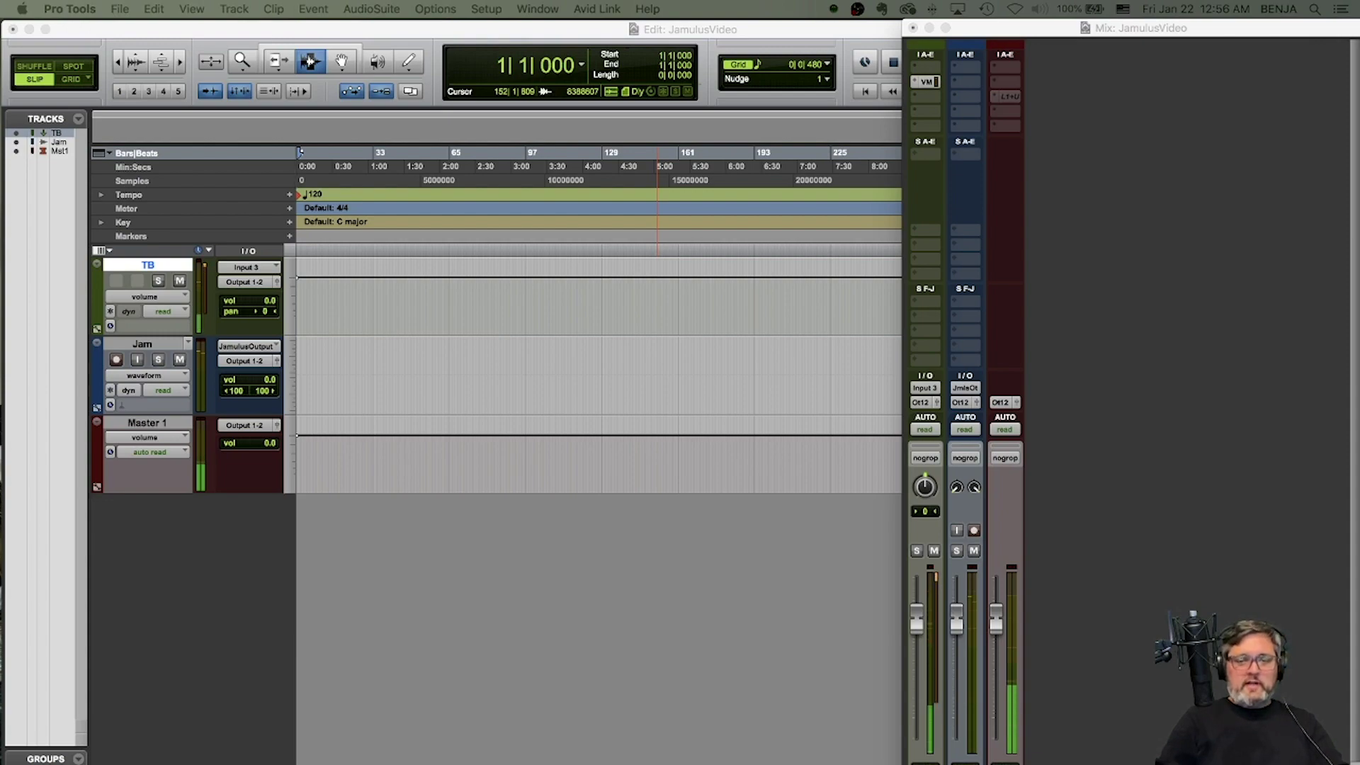
- Bring up the clarett-8prex-rear.jpg rear-panel photo in Preview and shift its window down and right
key(super+Tab)
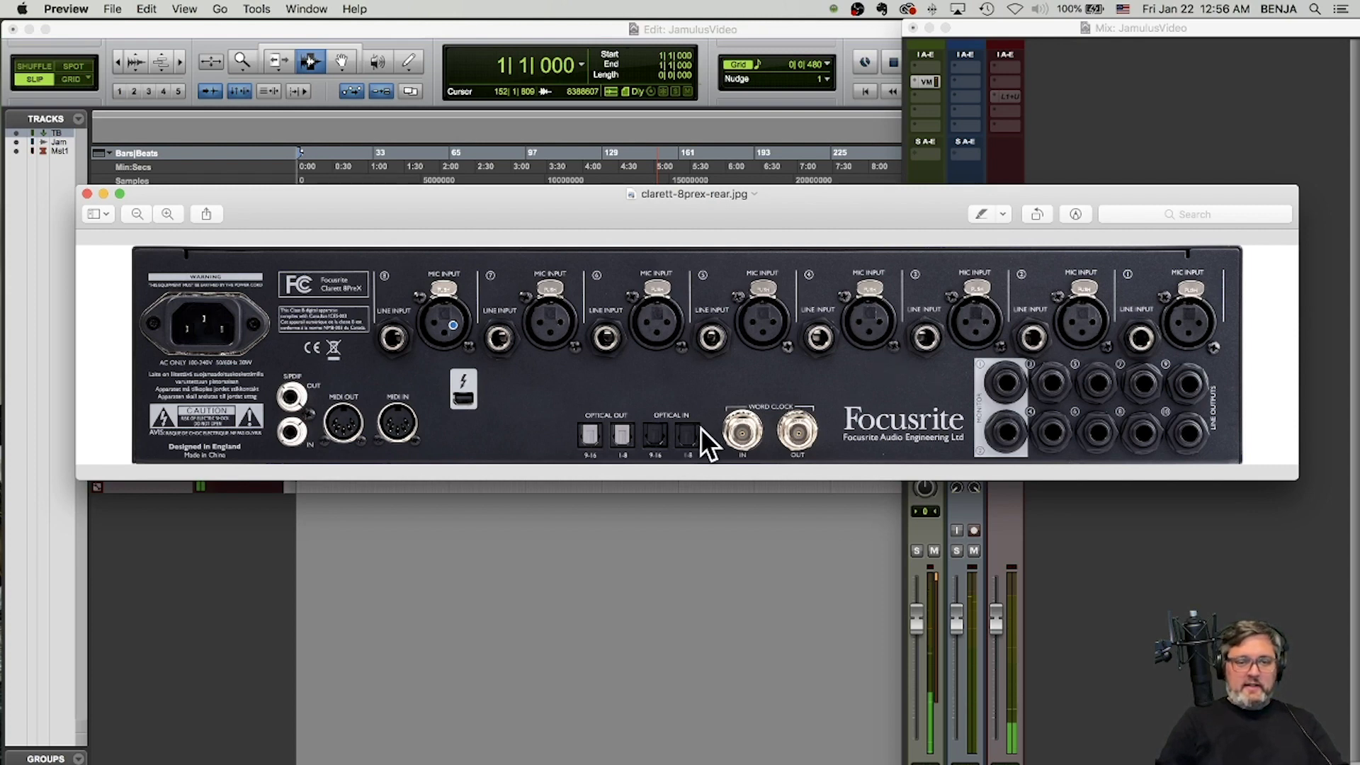
drag(647, 215, 676, 231)
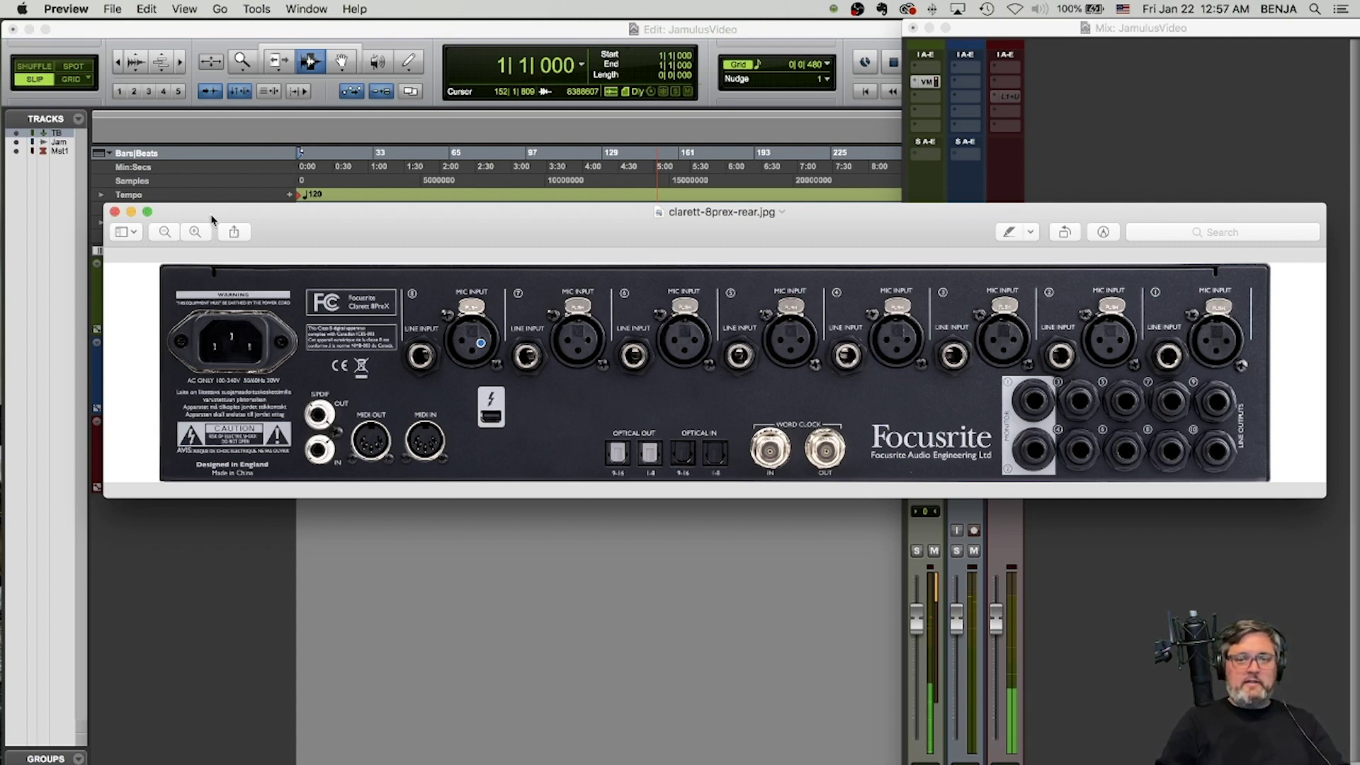
- Close the rear-panel photo and show the Pro Tools Mix window
key(super+w)
click(589, 48)
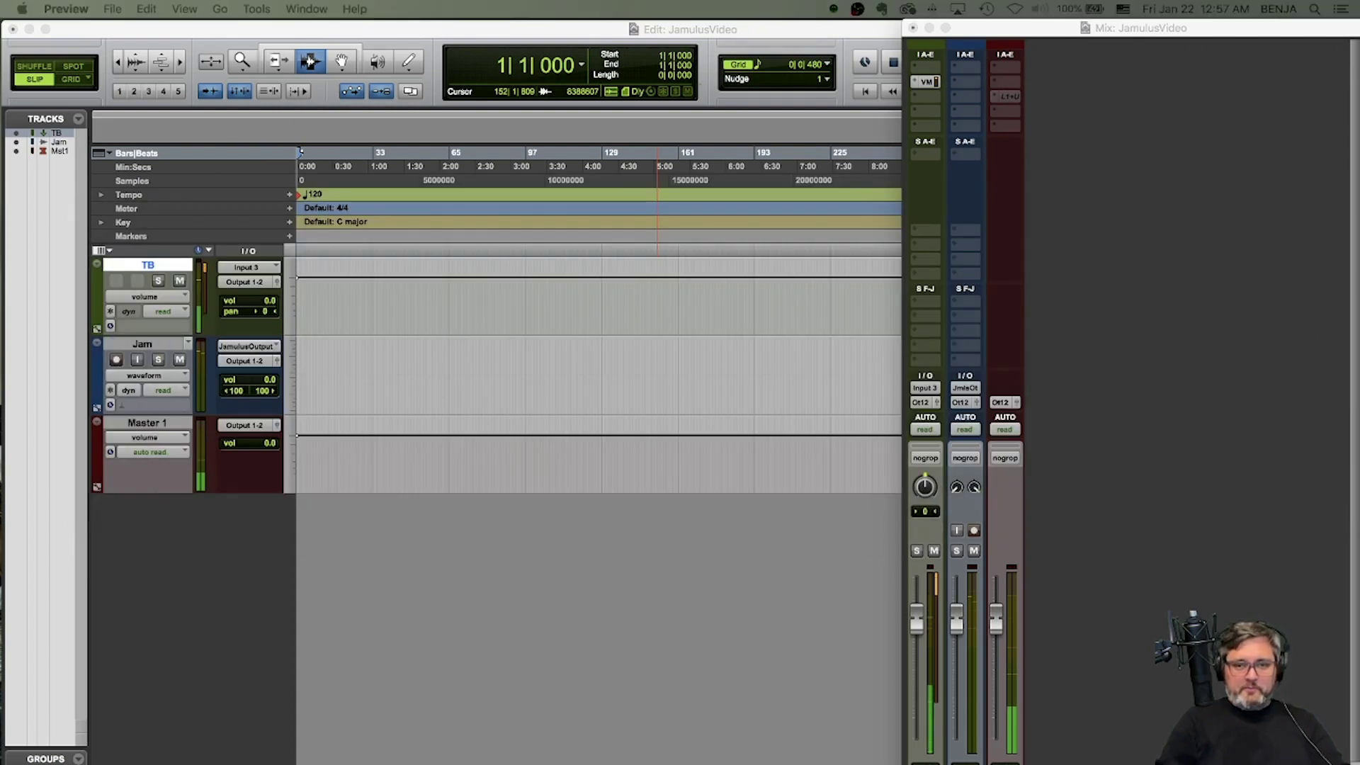
click(140, 269)
key(super+equal)
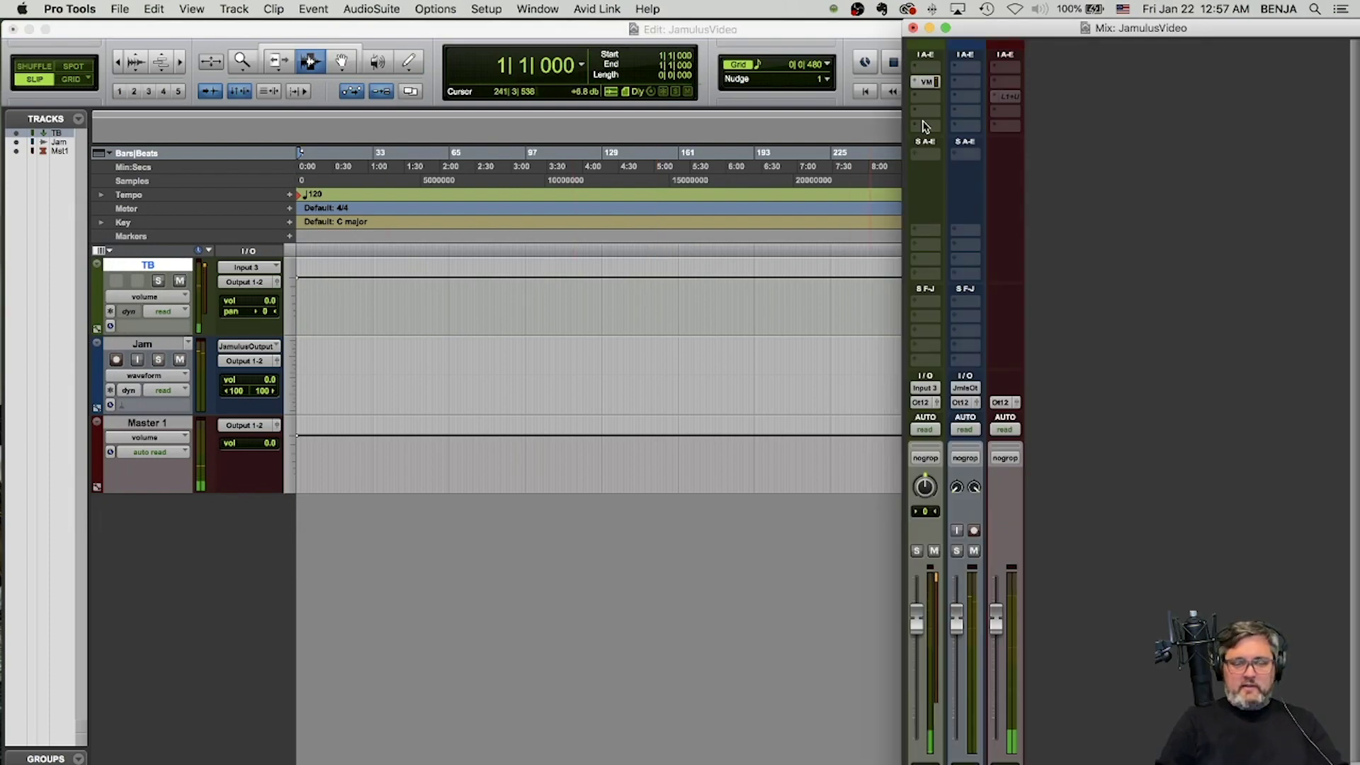
- Assign TB's send to S/PDIF (Stereo) Output 11-12, then switch to Jamulus
click(913, 160)
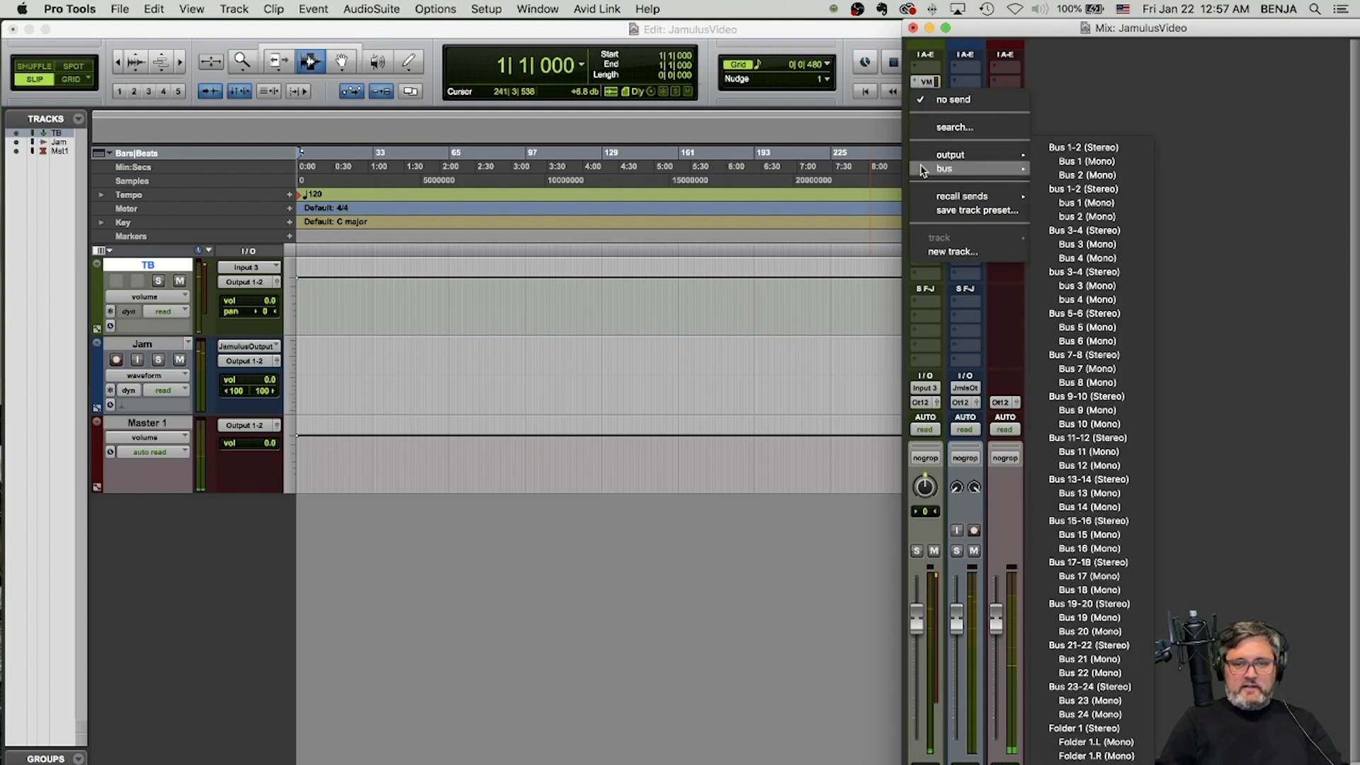
mouse_move(971, 156)
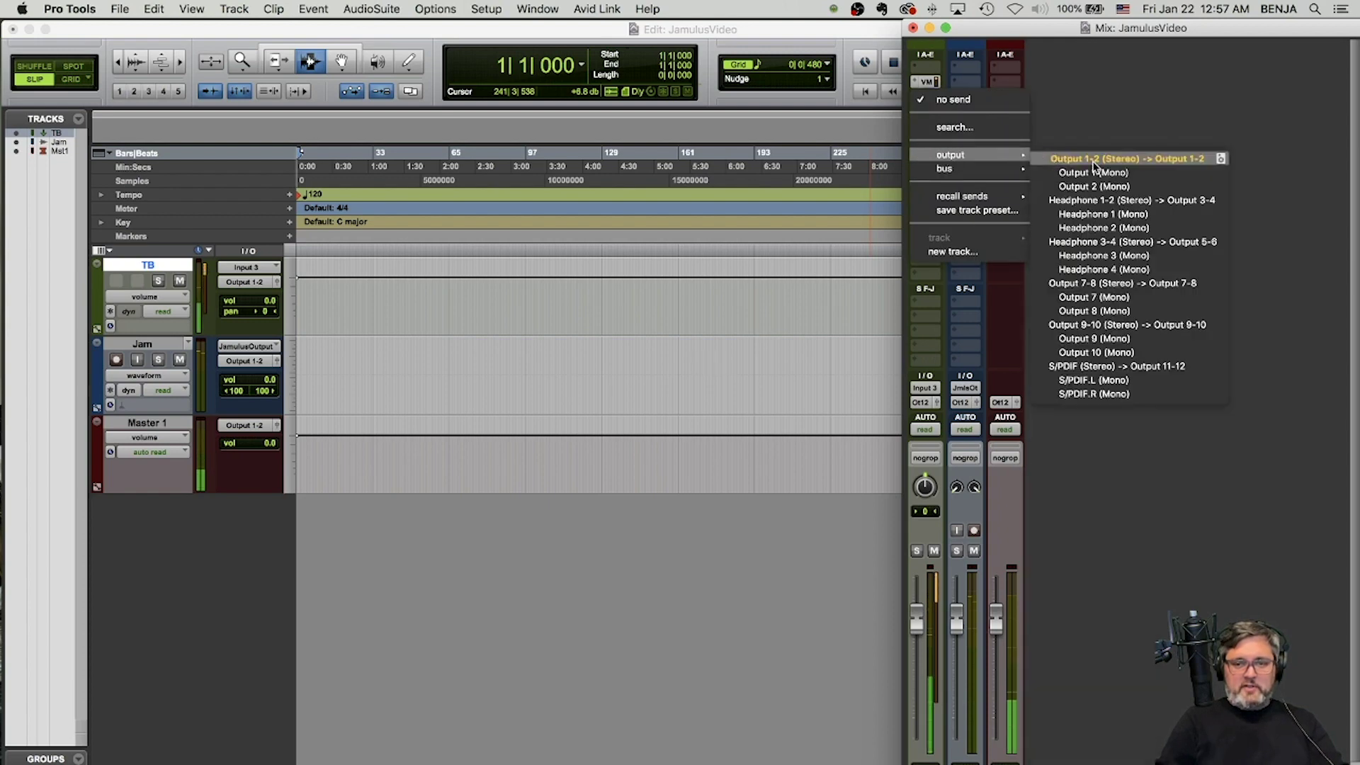
click(1130, 366)
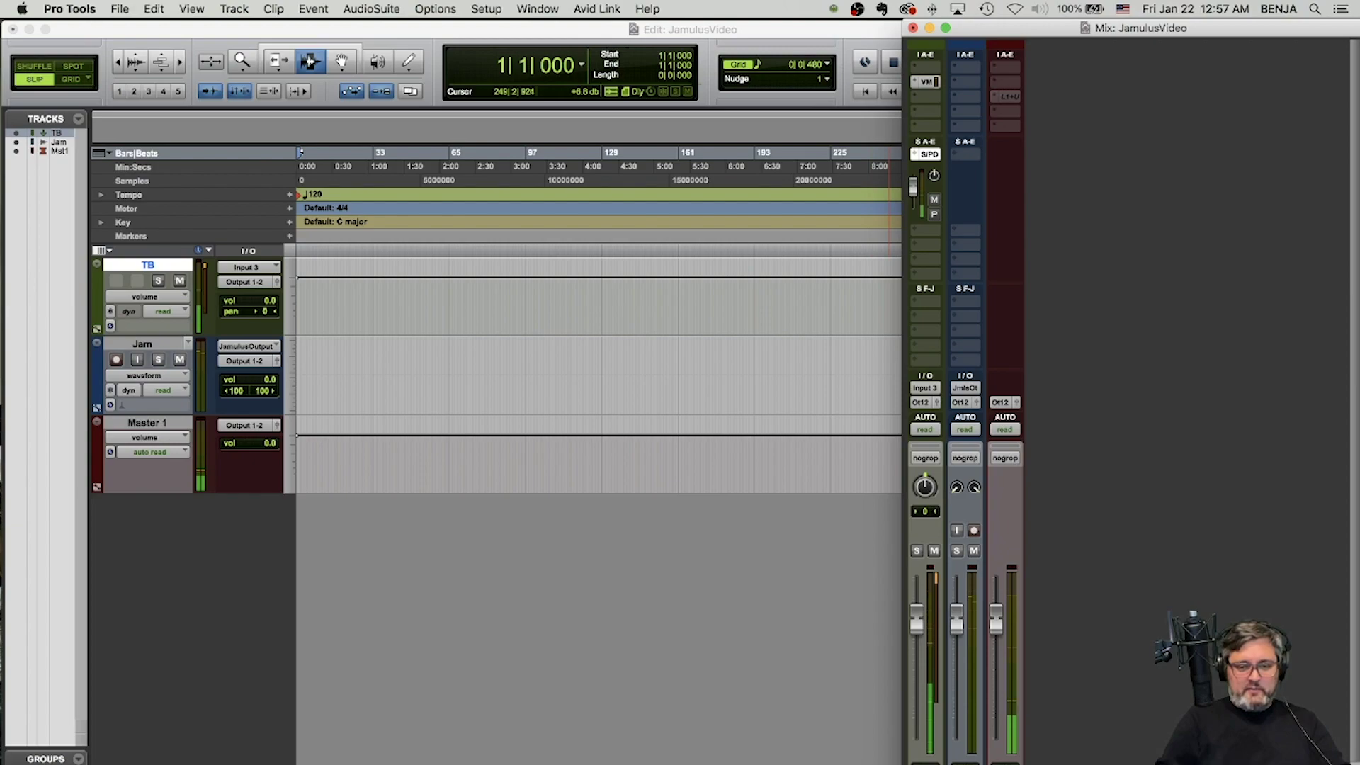
key(super+Tab)
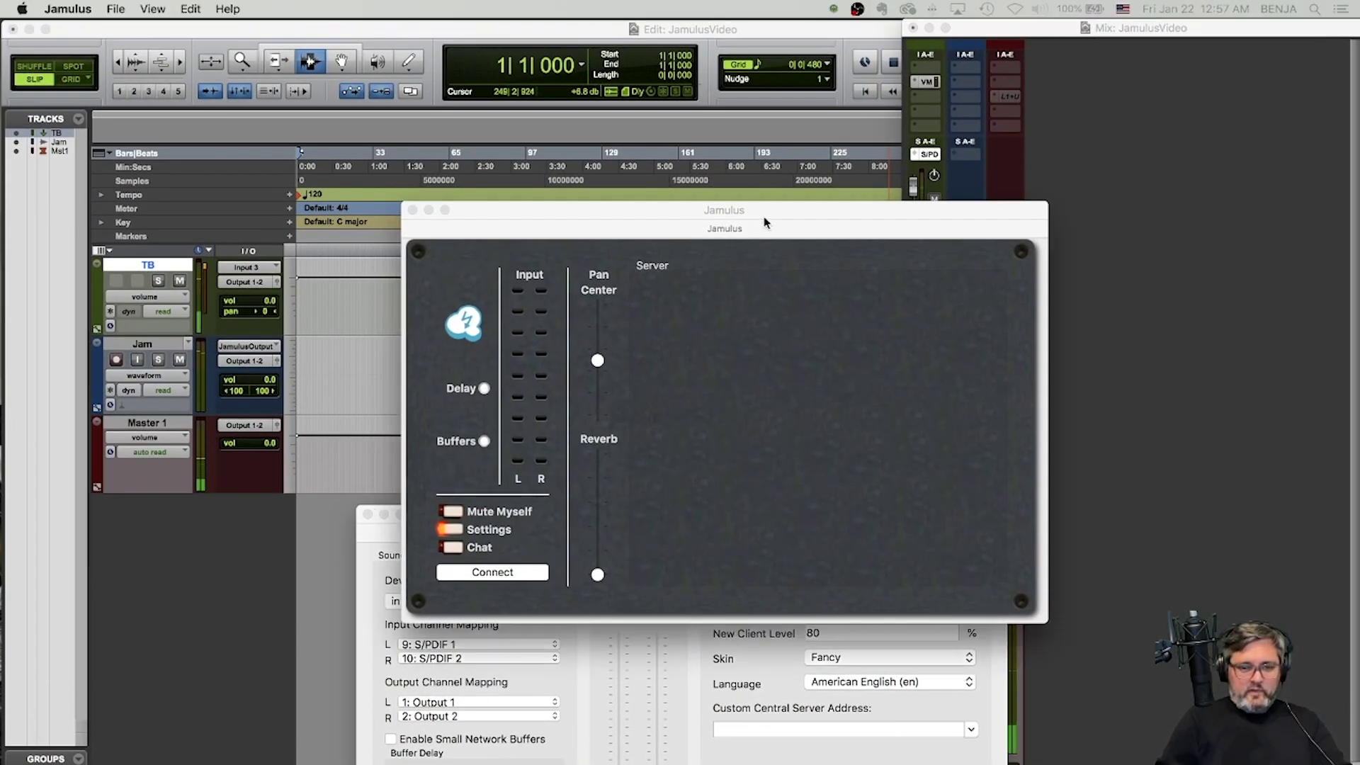
- In Jamulus Settings, confirm inputs L = 9: S/PDIF 1 and R = 10: S/PDIF 2, then close Settings
drag(767, 215, 786, 208)
click(494, 522)
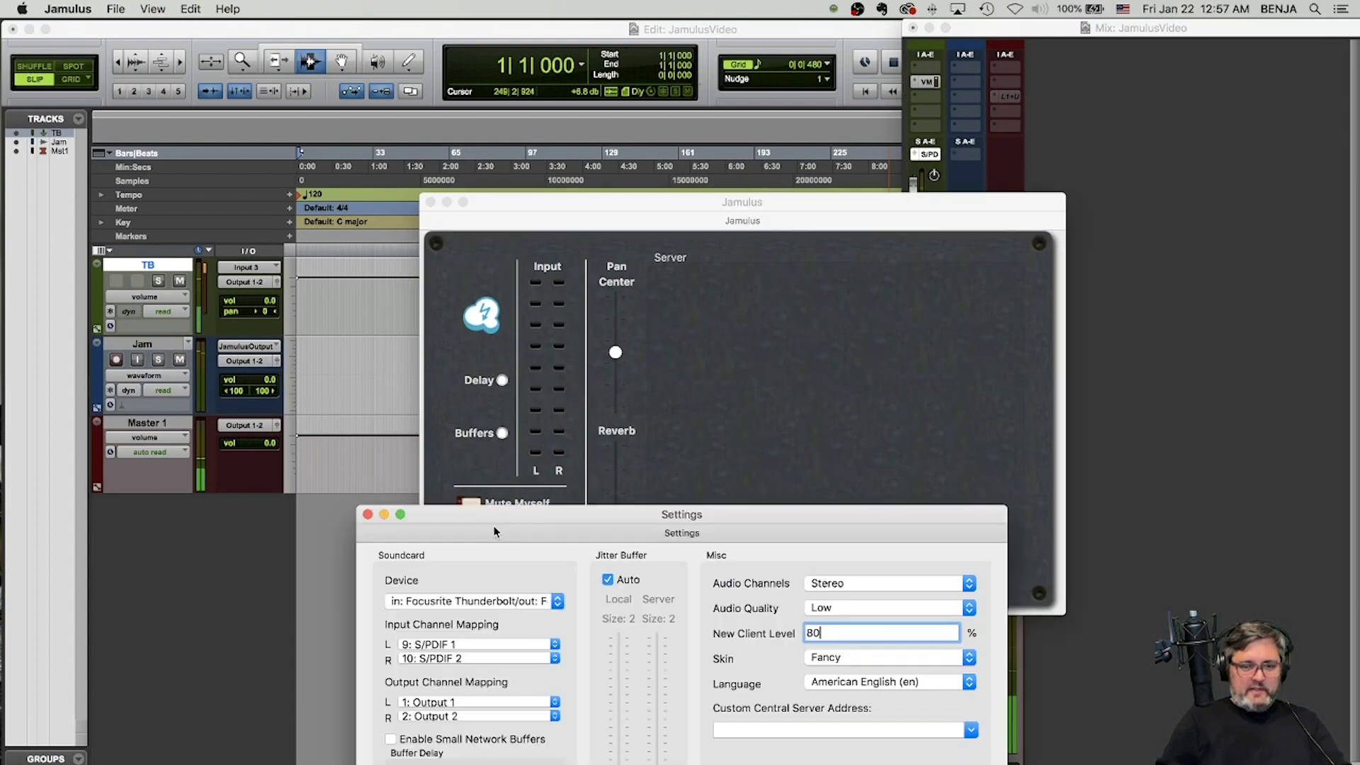
drag(493, 527, 485, 370)
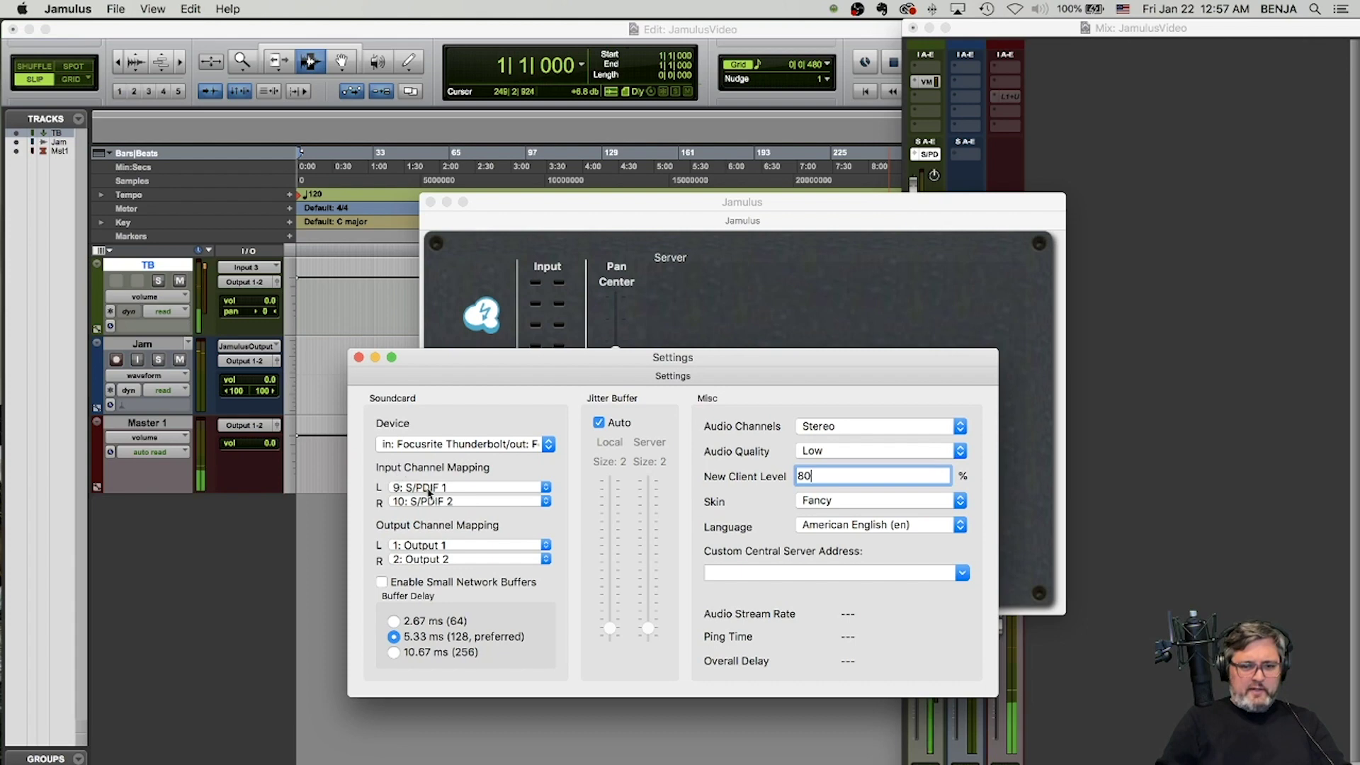
click(467, 488)
click(409, 491)
click(366, 504)
click(365, 507)
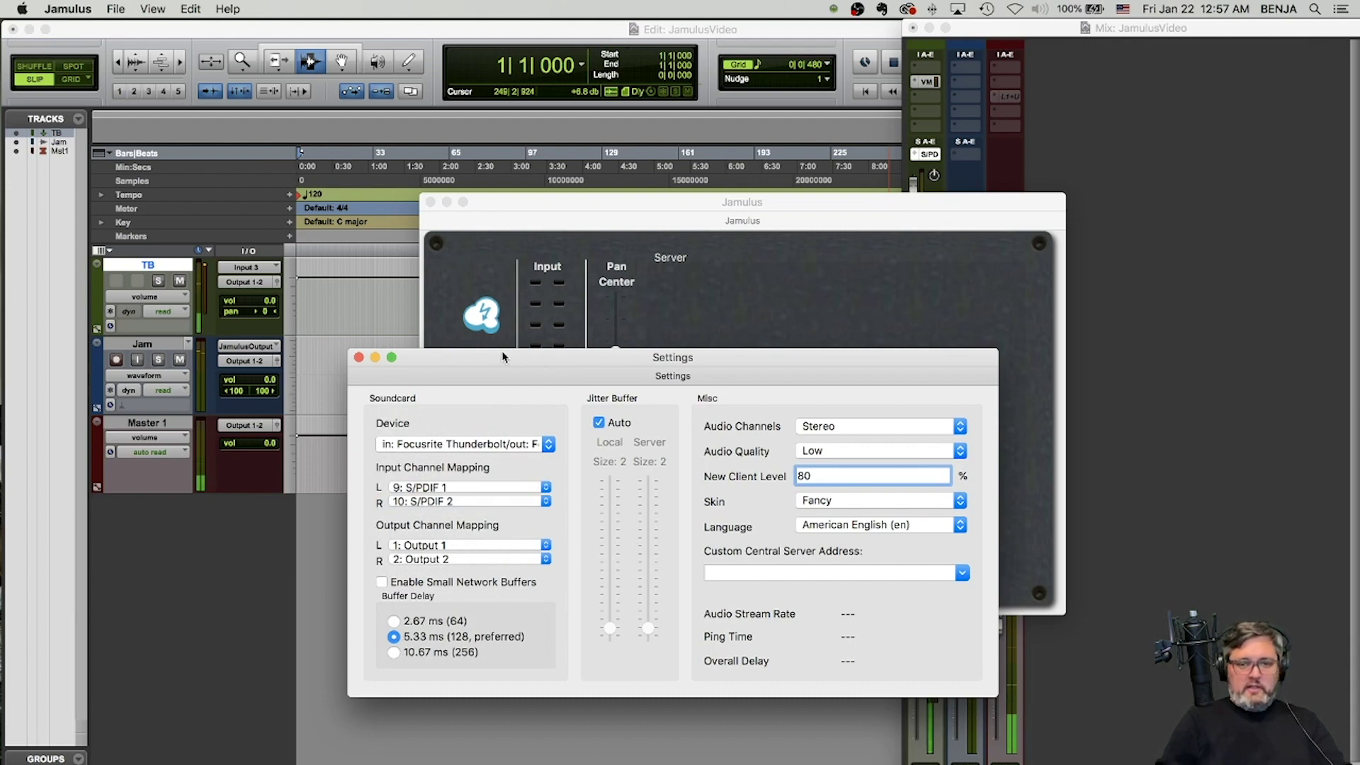
drag(496, 357, 524, 364)
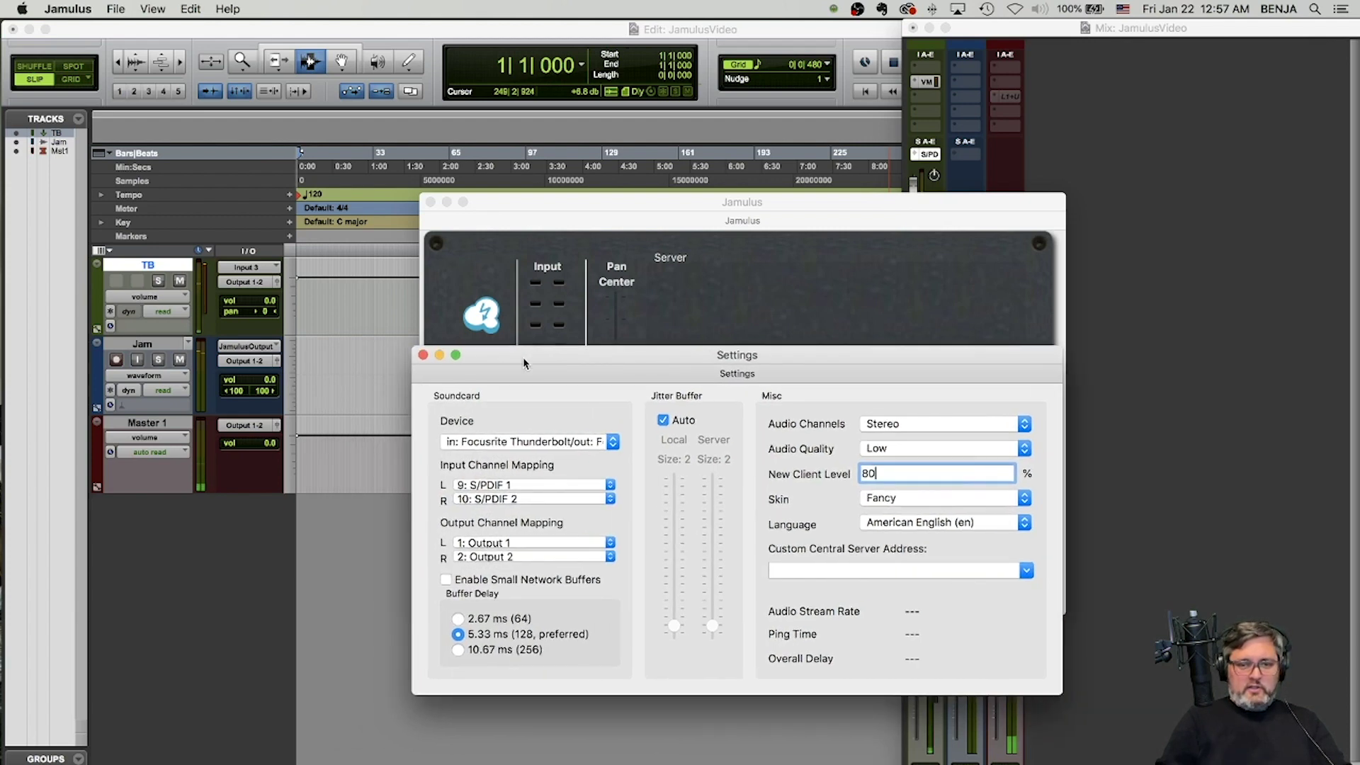
click(424, 354)
- Connect Jamulus to the local 127.0.0.1 server and move its window to the lower left
click(511, 564)
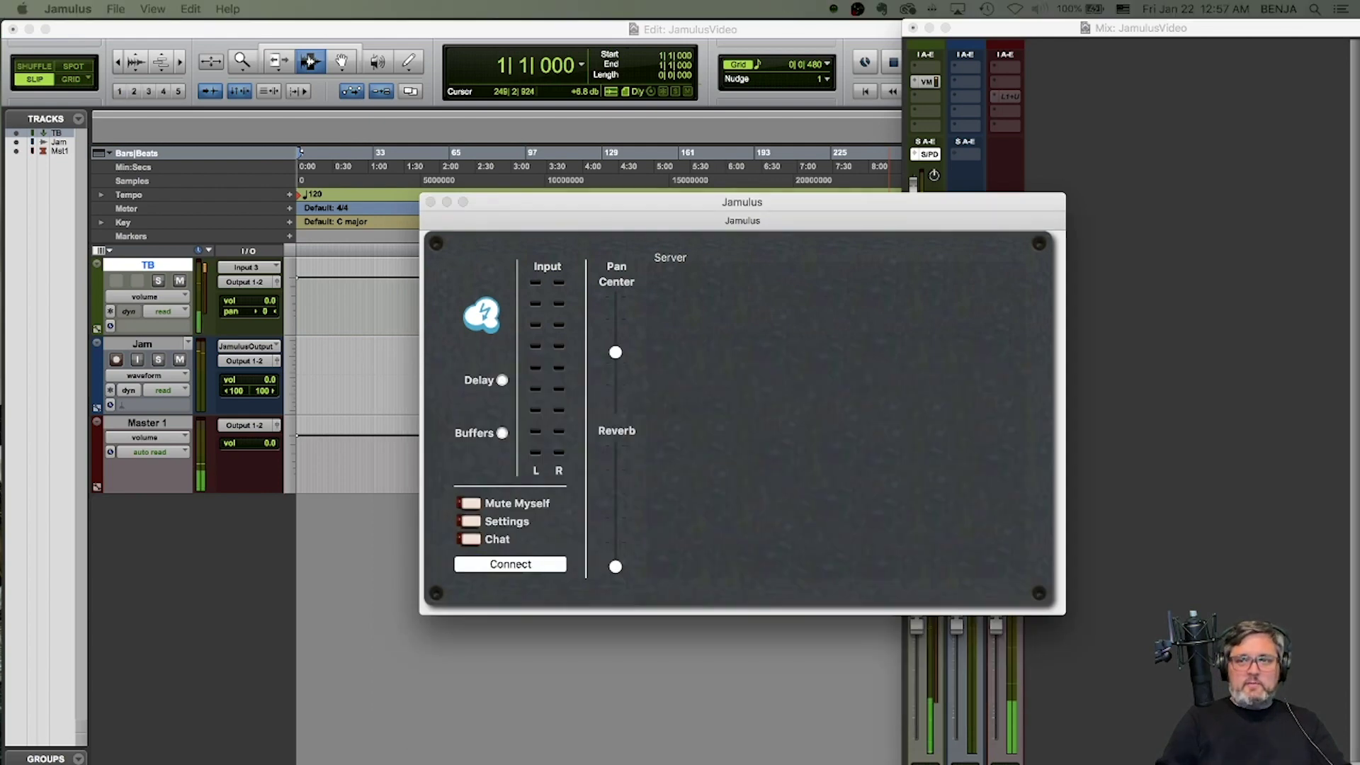
key(Return)
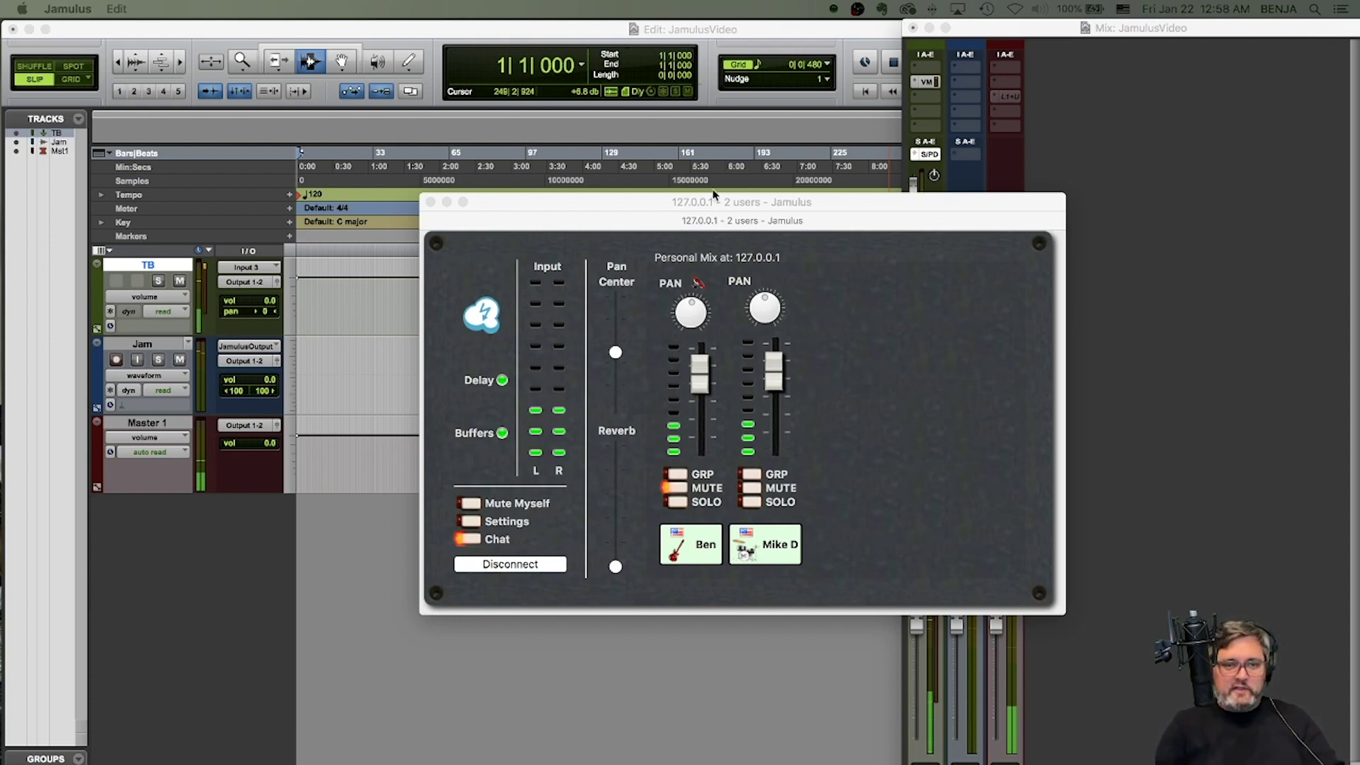
drag(704, 206, 289, 324)
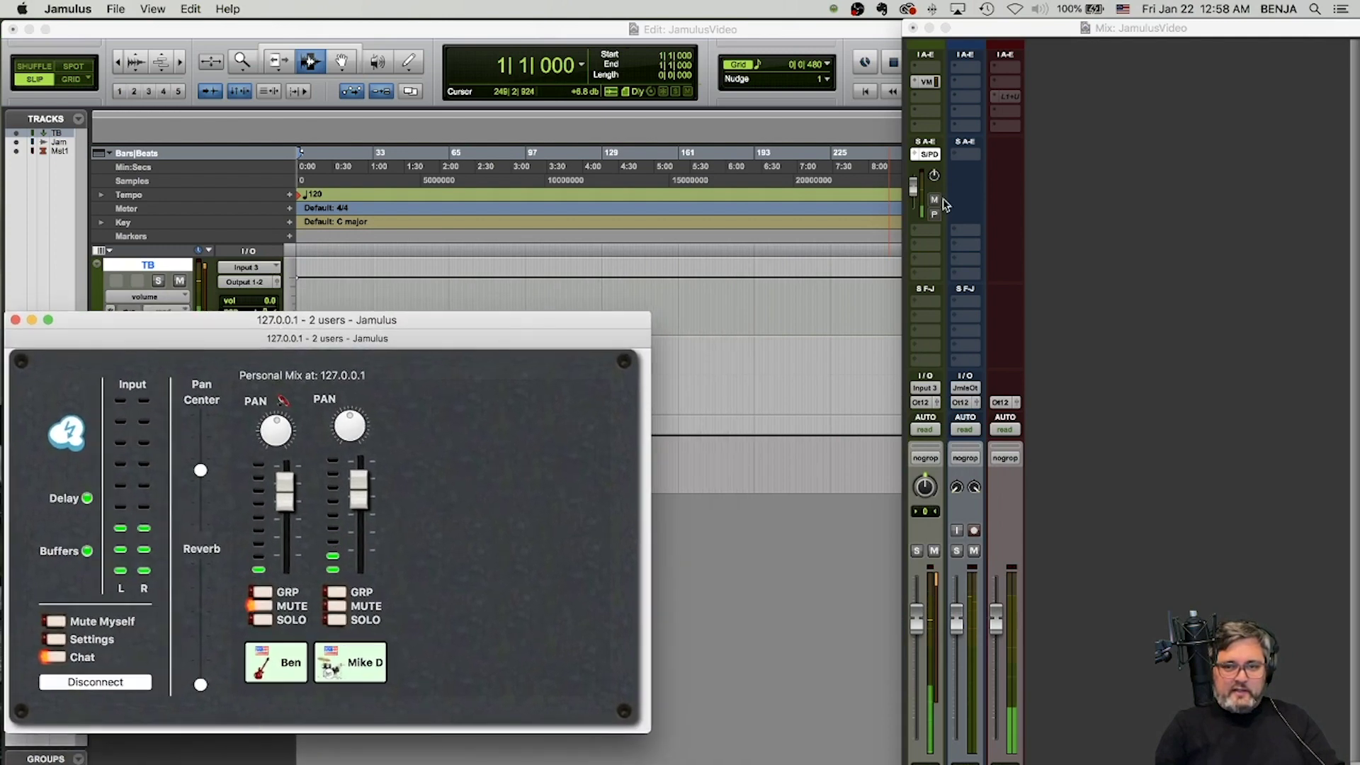
- Lower TB's S/PDIF send and fader slightly, then add a new Aux 1 track
click(916, 194)
mouse_move(918, 198)
mouse_down()
mouse_move(919, 219)
mouse_move(917, 177)
mouse_move(922, 194)
mouse_up()
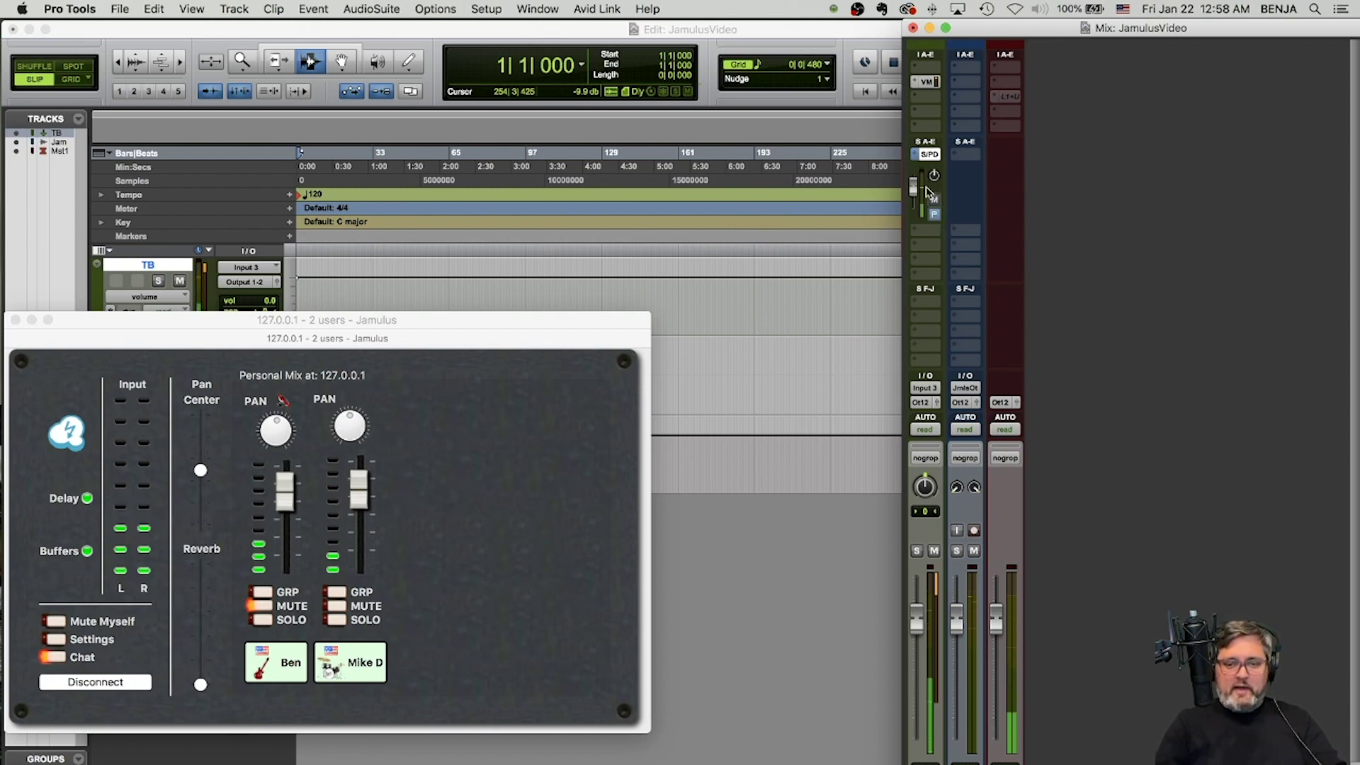
drag(917, 626, 914, 648)
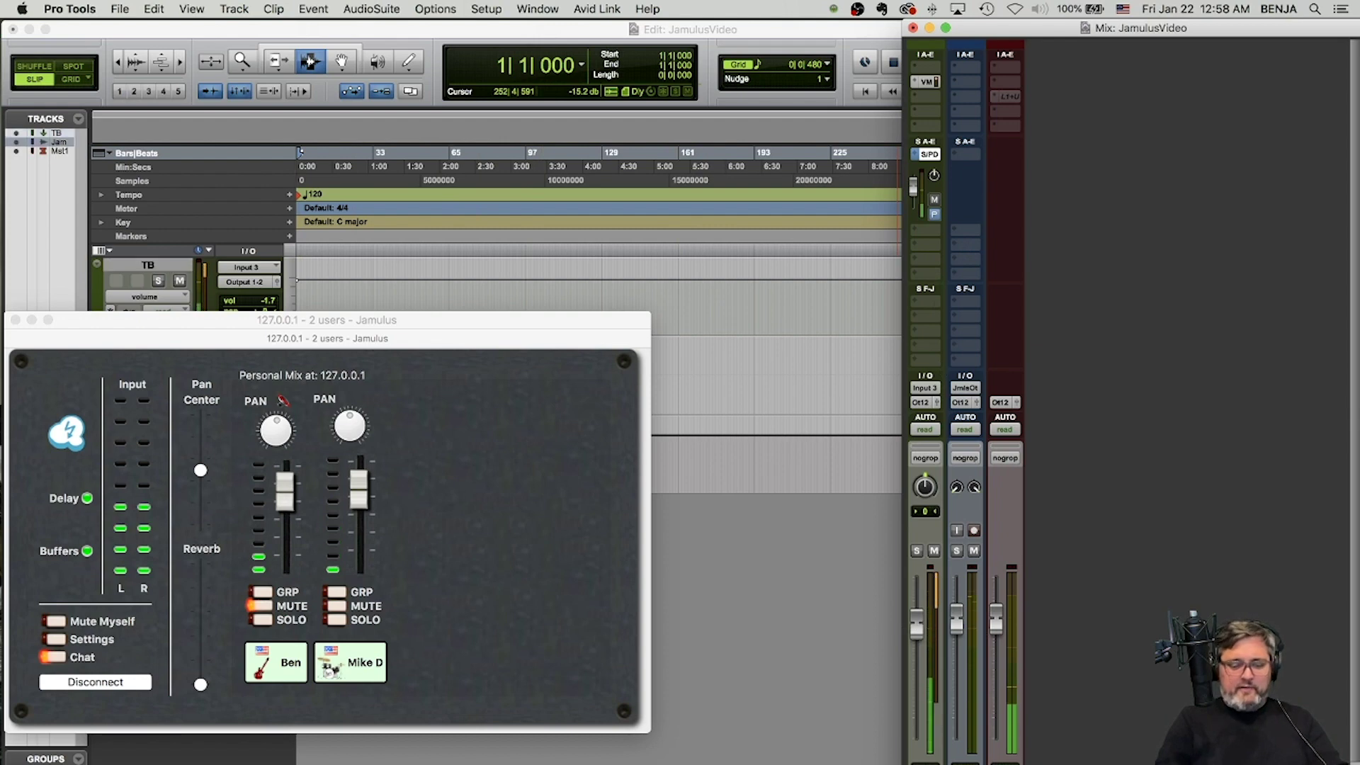
click(234, 9)
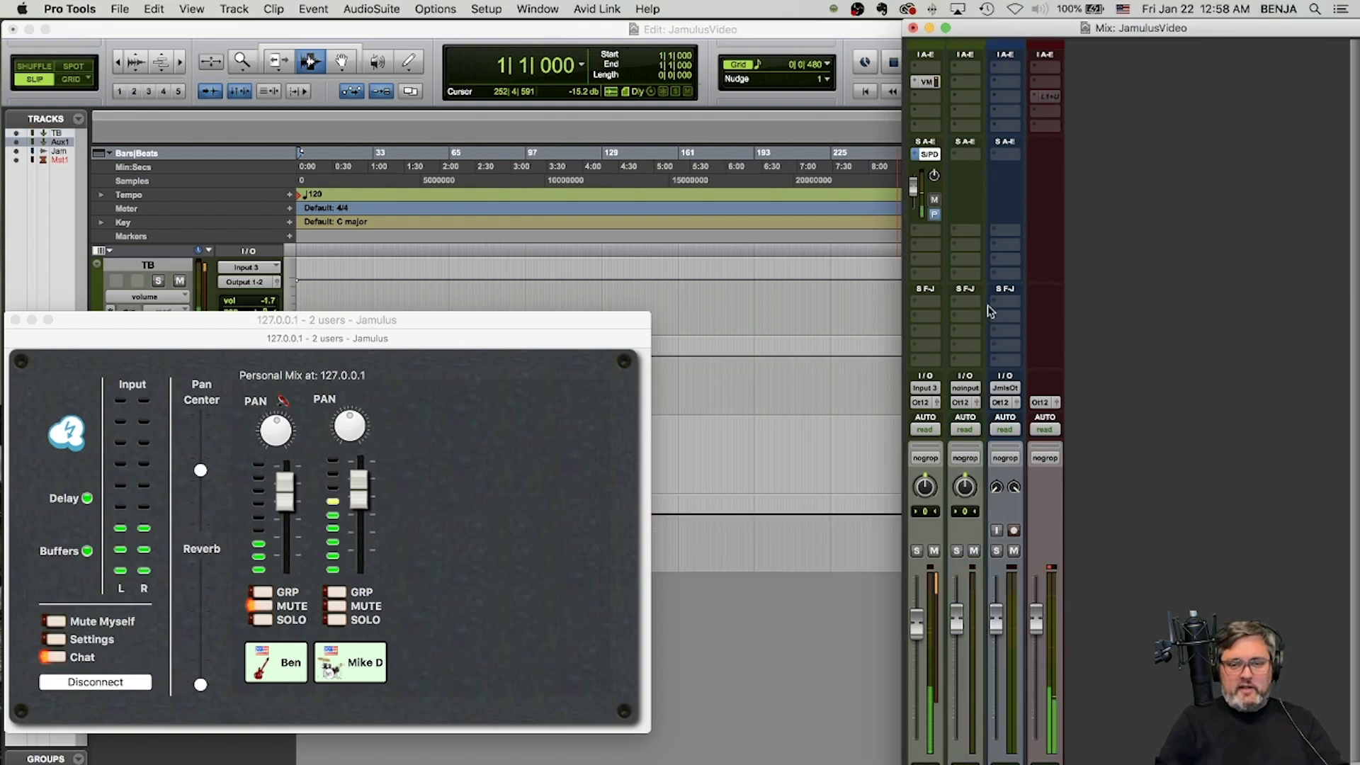
- Duplicate TB's S/PDIF send onto Aux 1's send slot, then disconnect Jamulus from 127.0.0.1
click(966, 391)
mouse_move(968, 392)
key(Escape)
drag(930, 154, 970, 154)
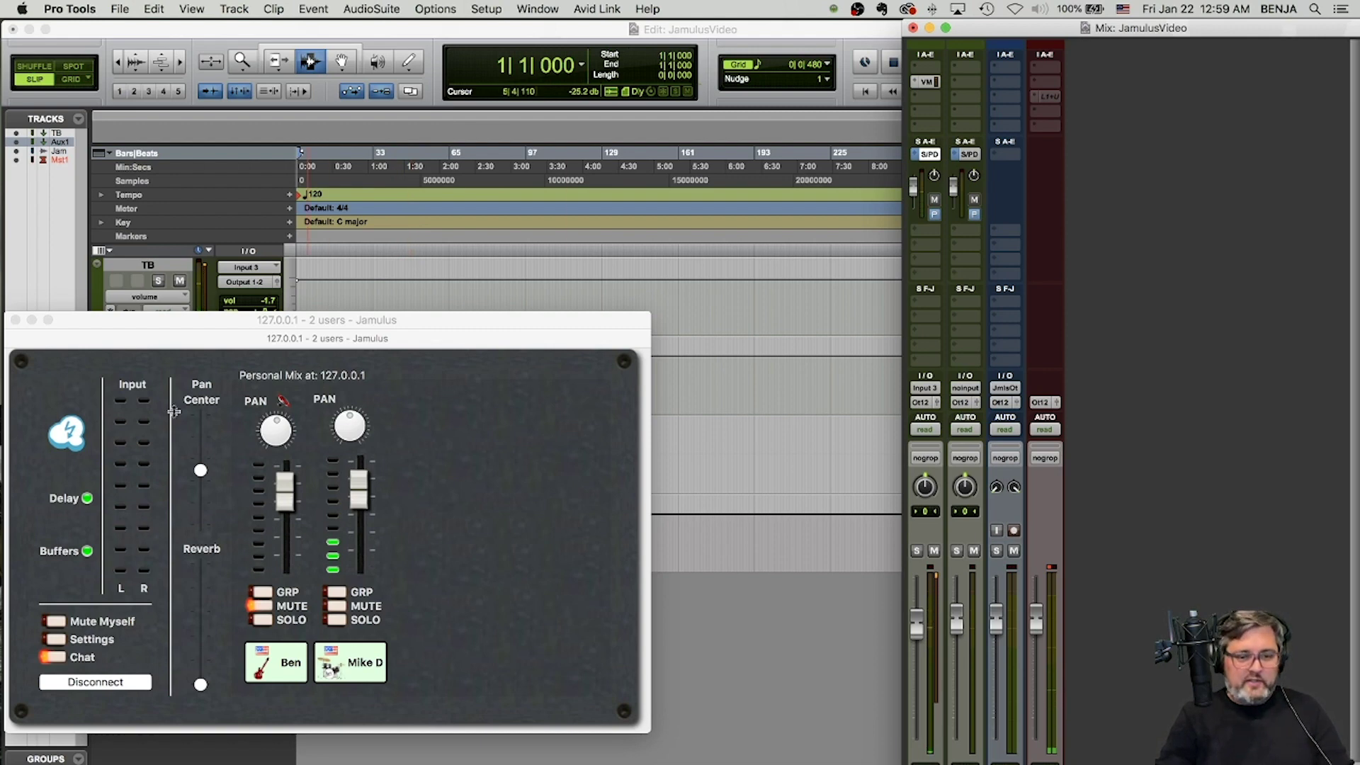
click(99, 677)
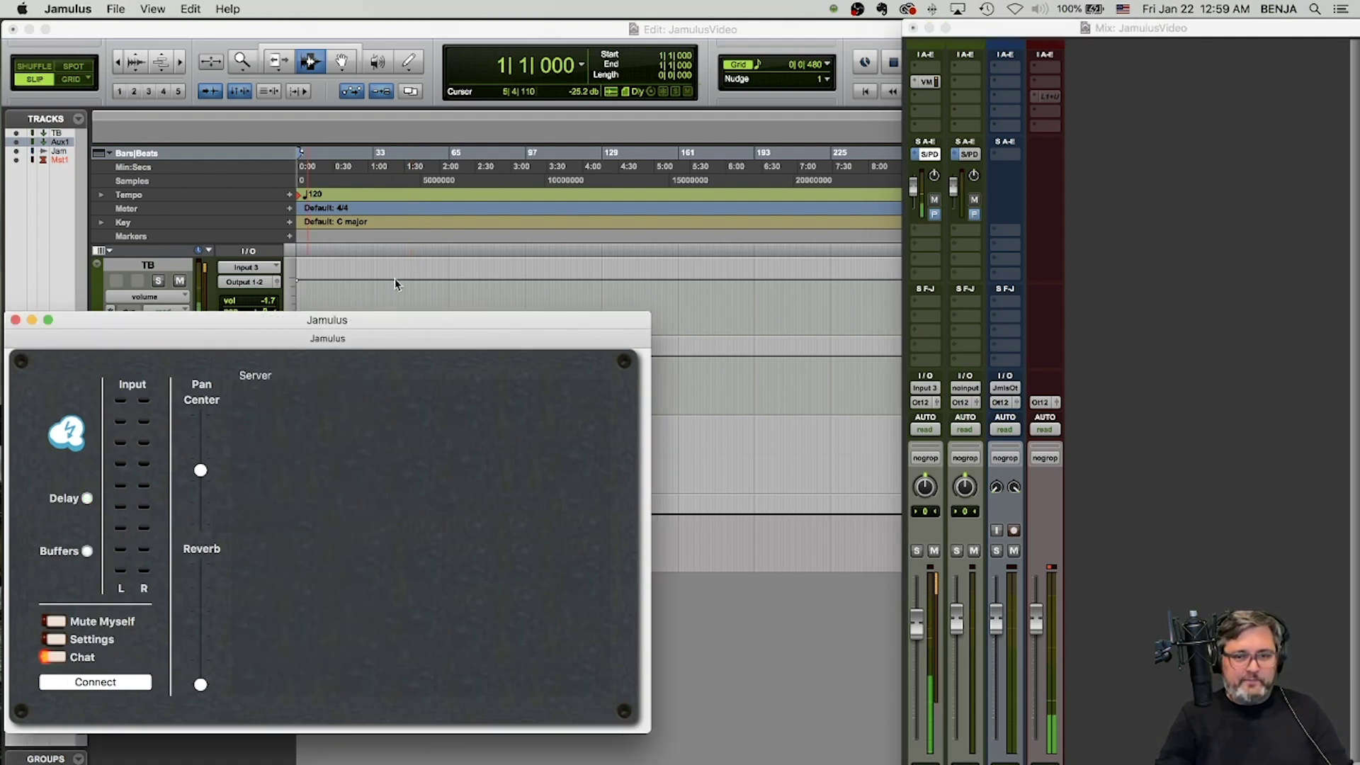
click(429, 268)
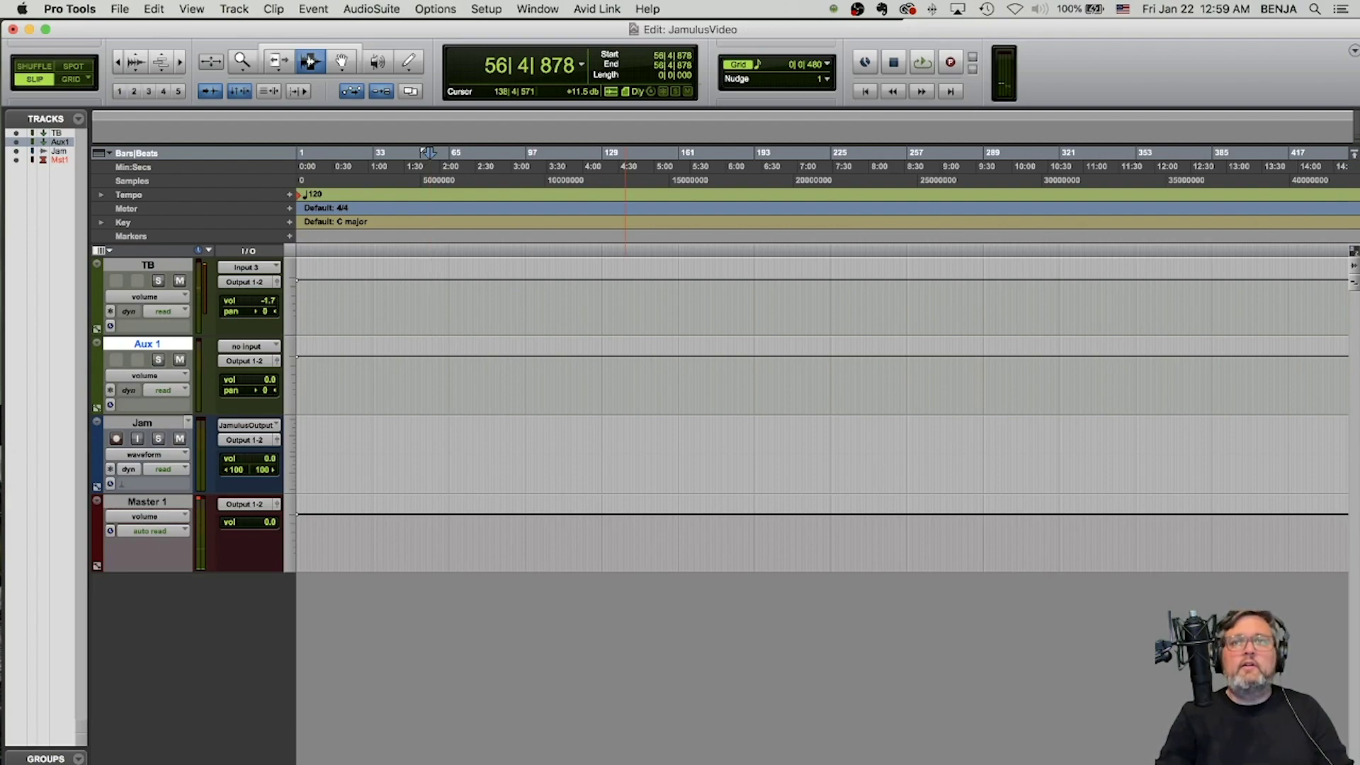
key(super+Tab)
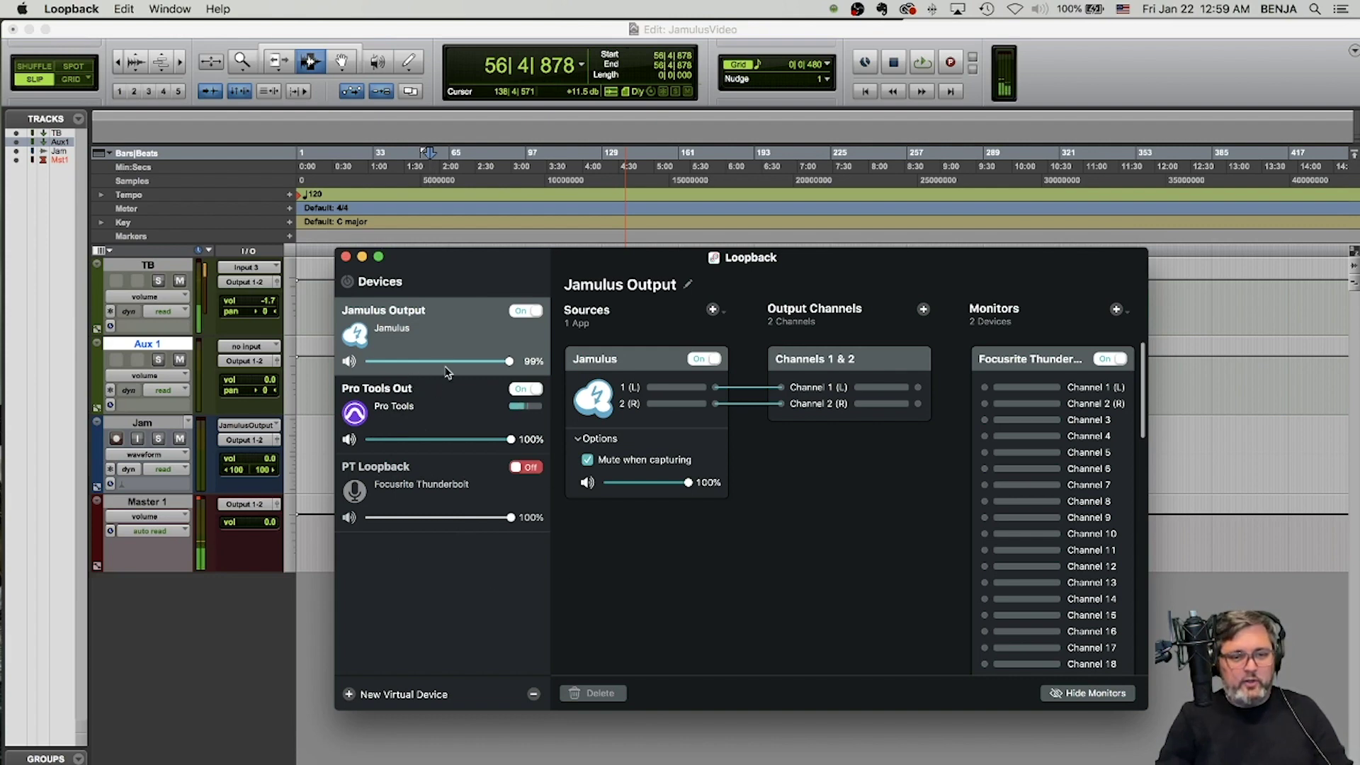
click(423, 407)
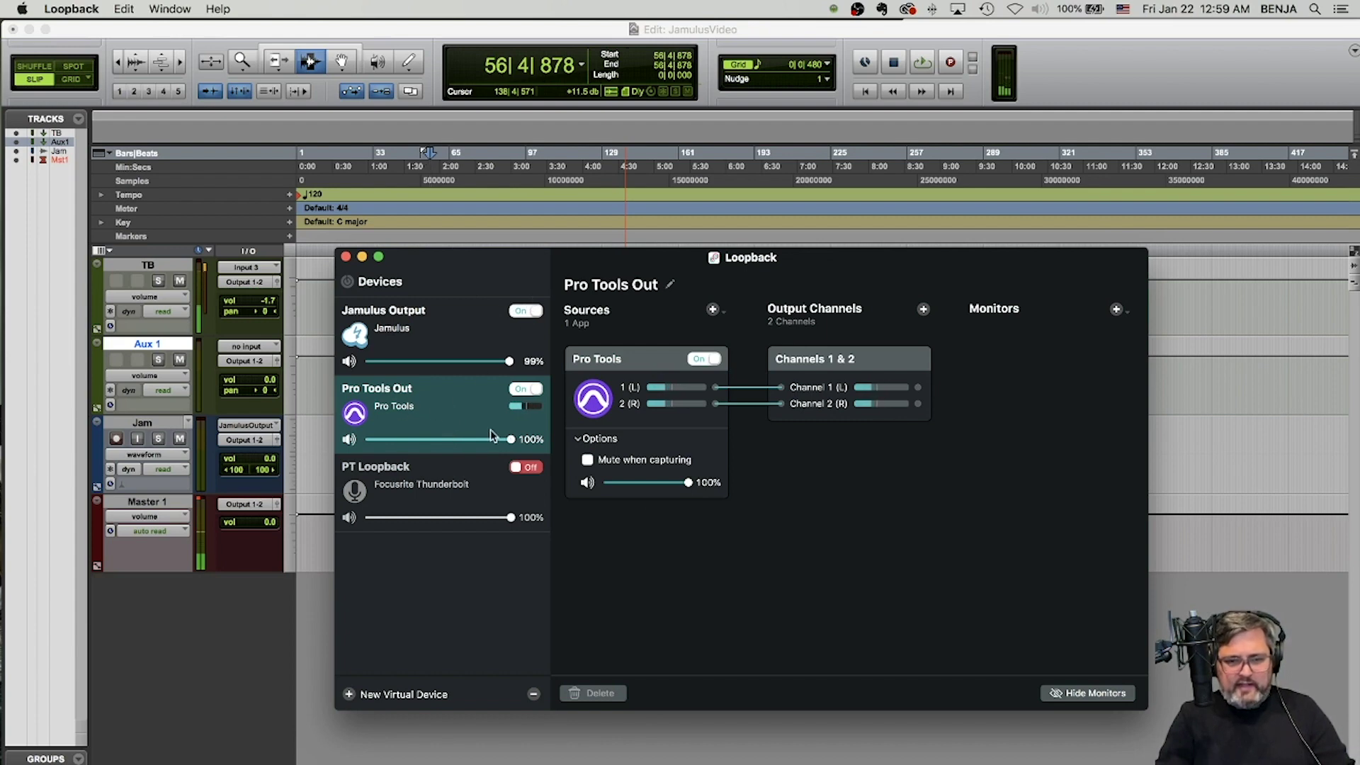
click(656, 375)
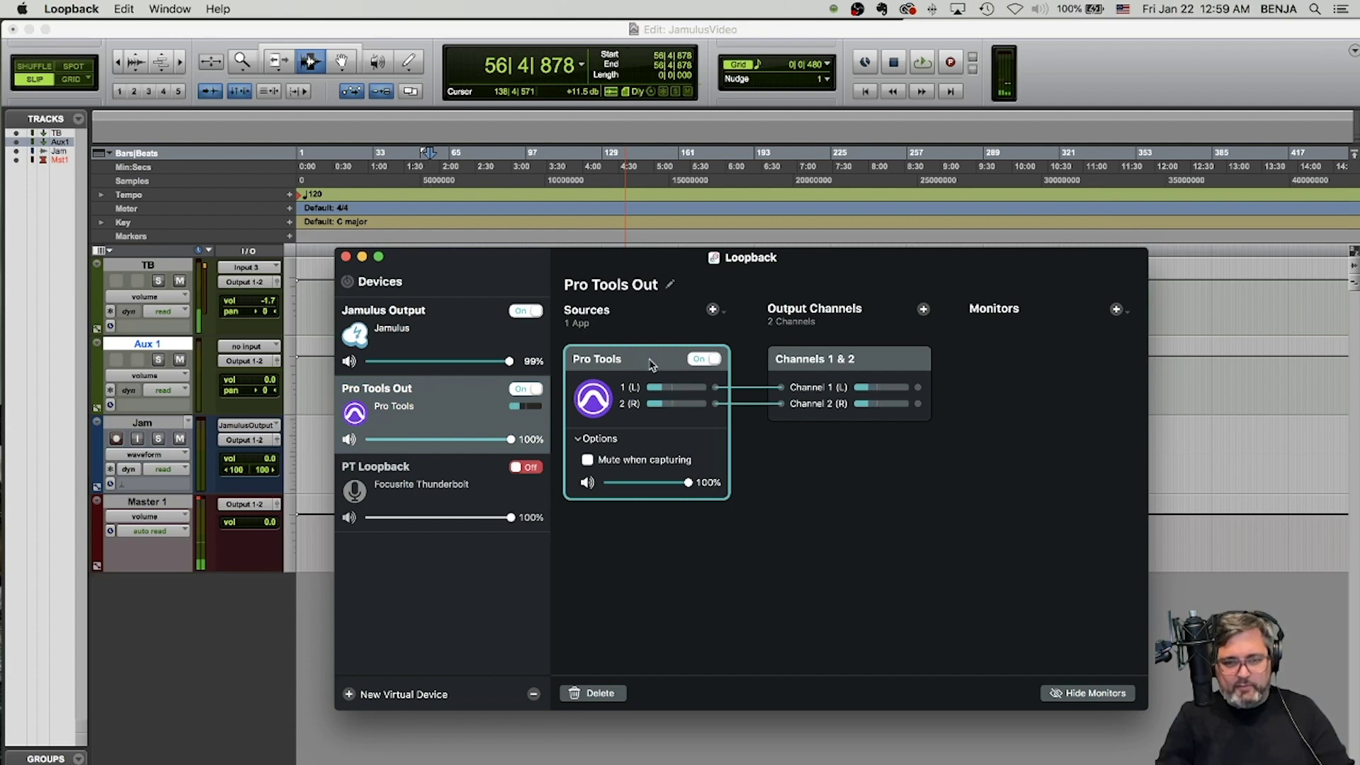
click(712, 310)
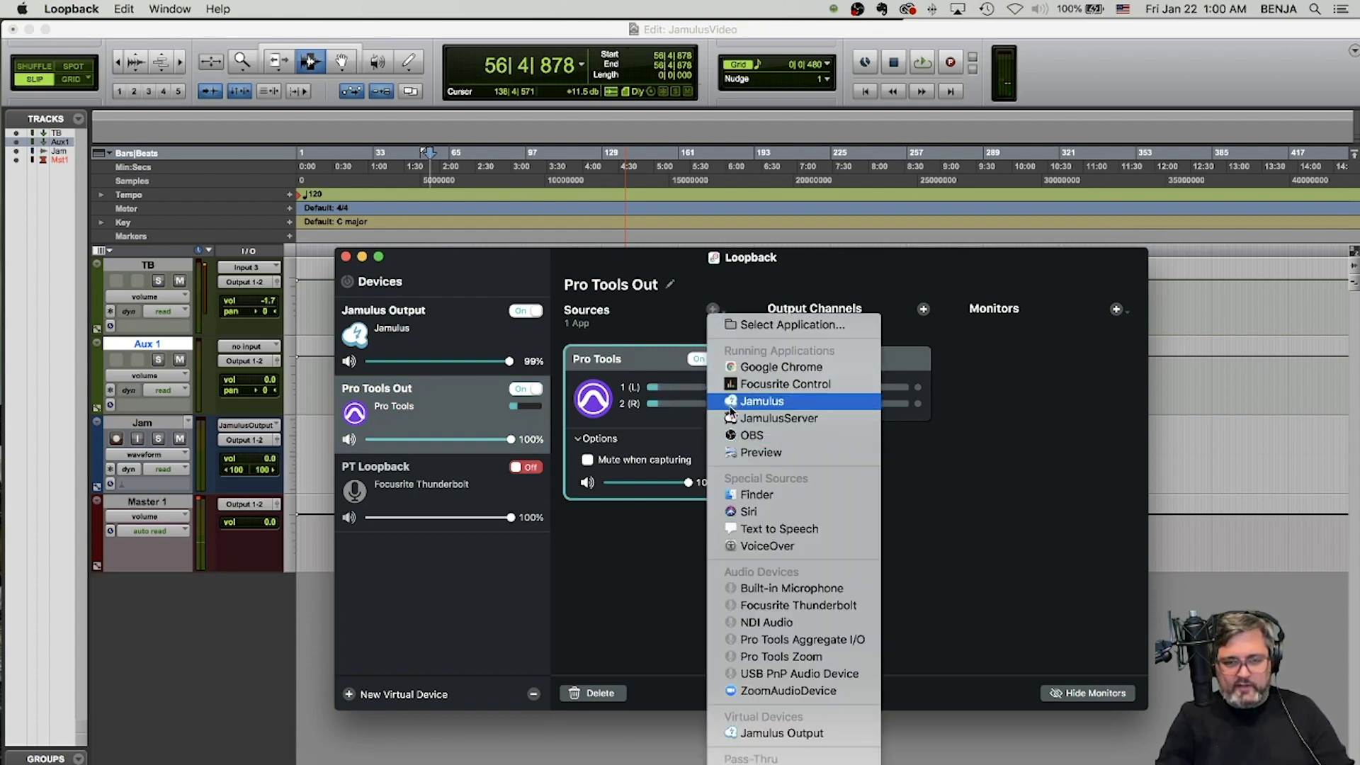
click(652, 315)
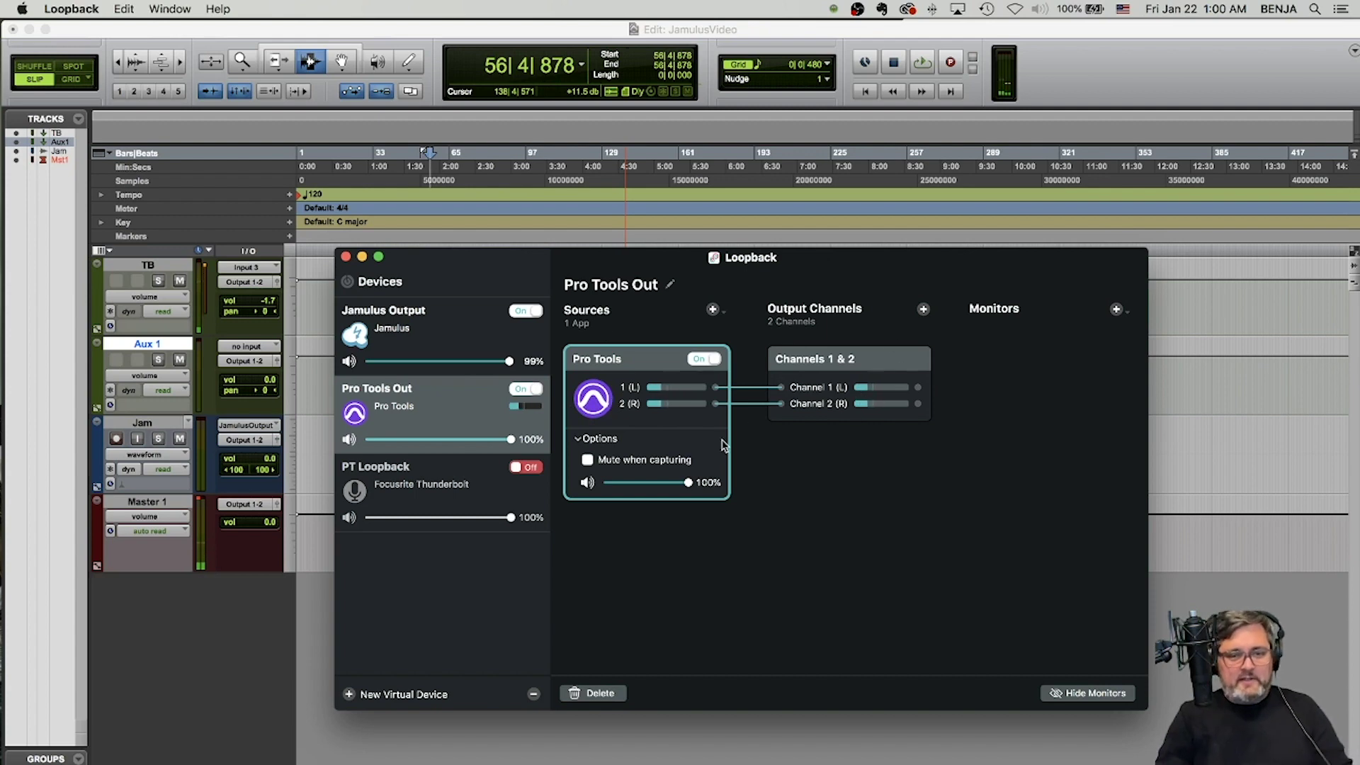
- Set the Jamulus device to 'in: Pro Tools Out/out: Focusrite Thunderbolt'
key(super+Tab)
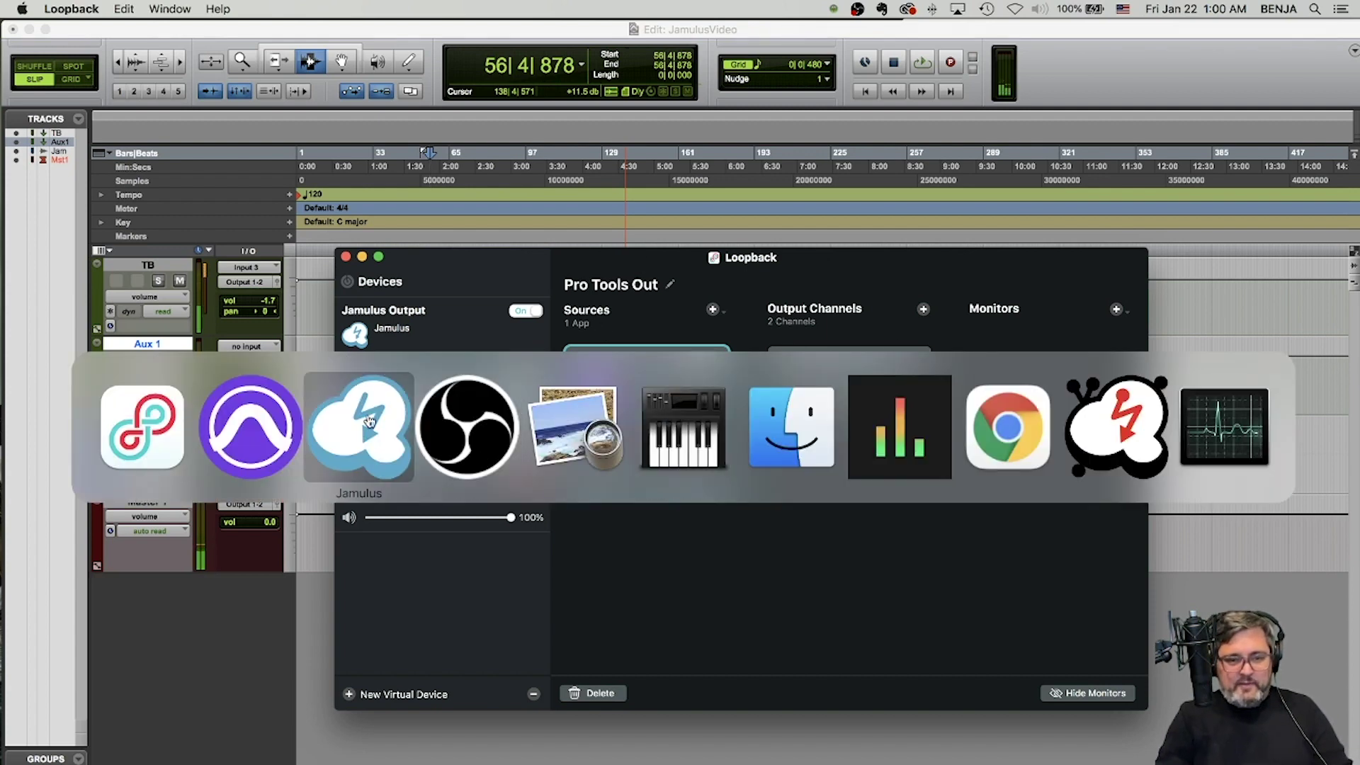
click(369, 421)
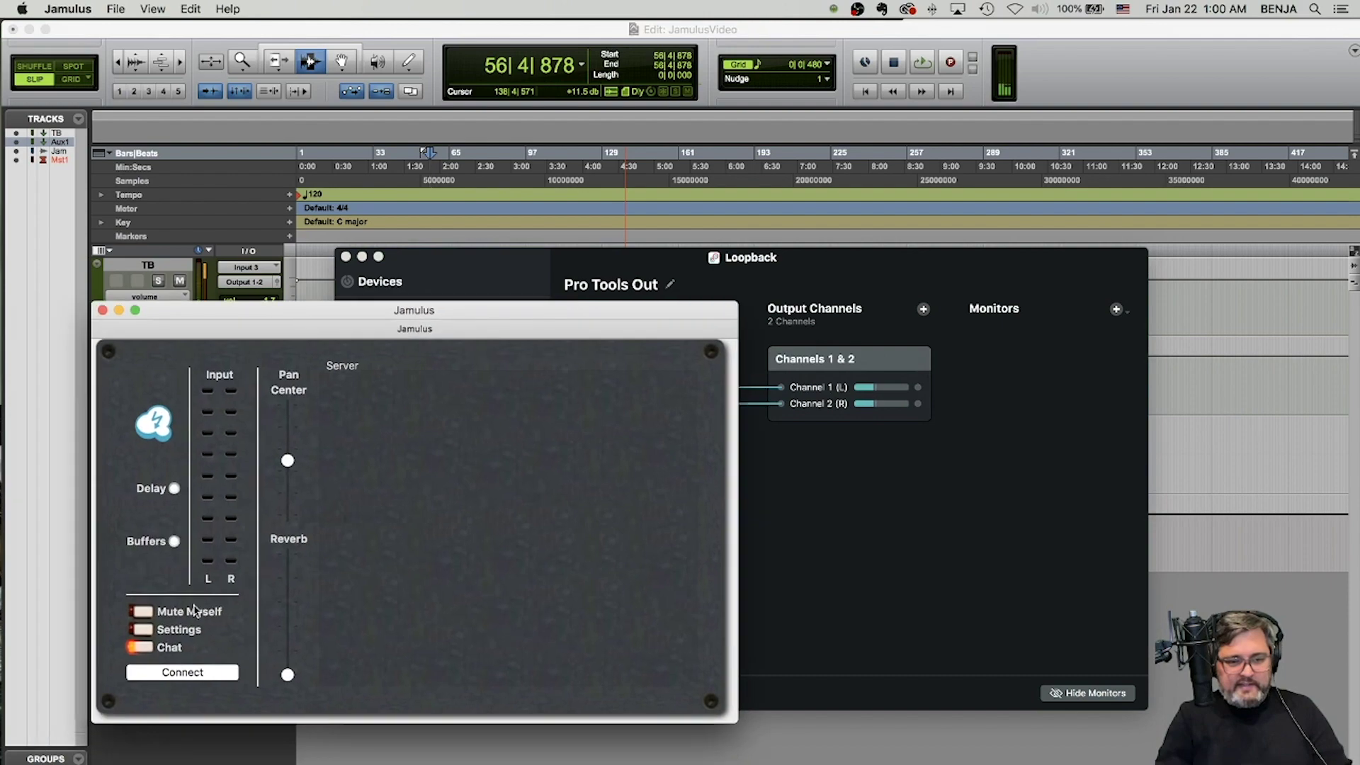
click(177, 636)
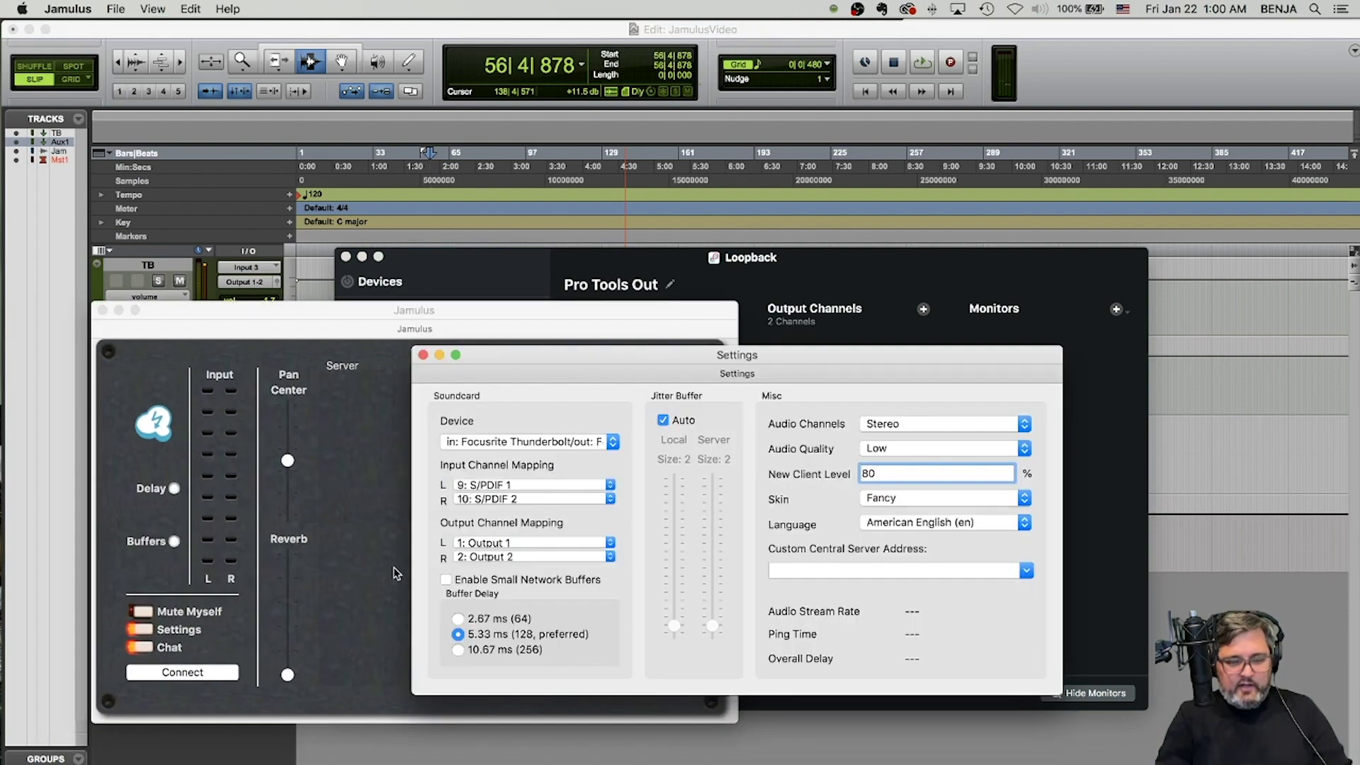
click(519, 443)
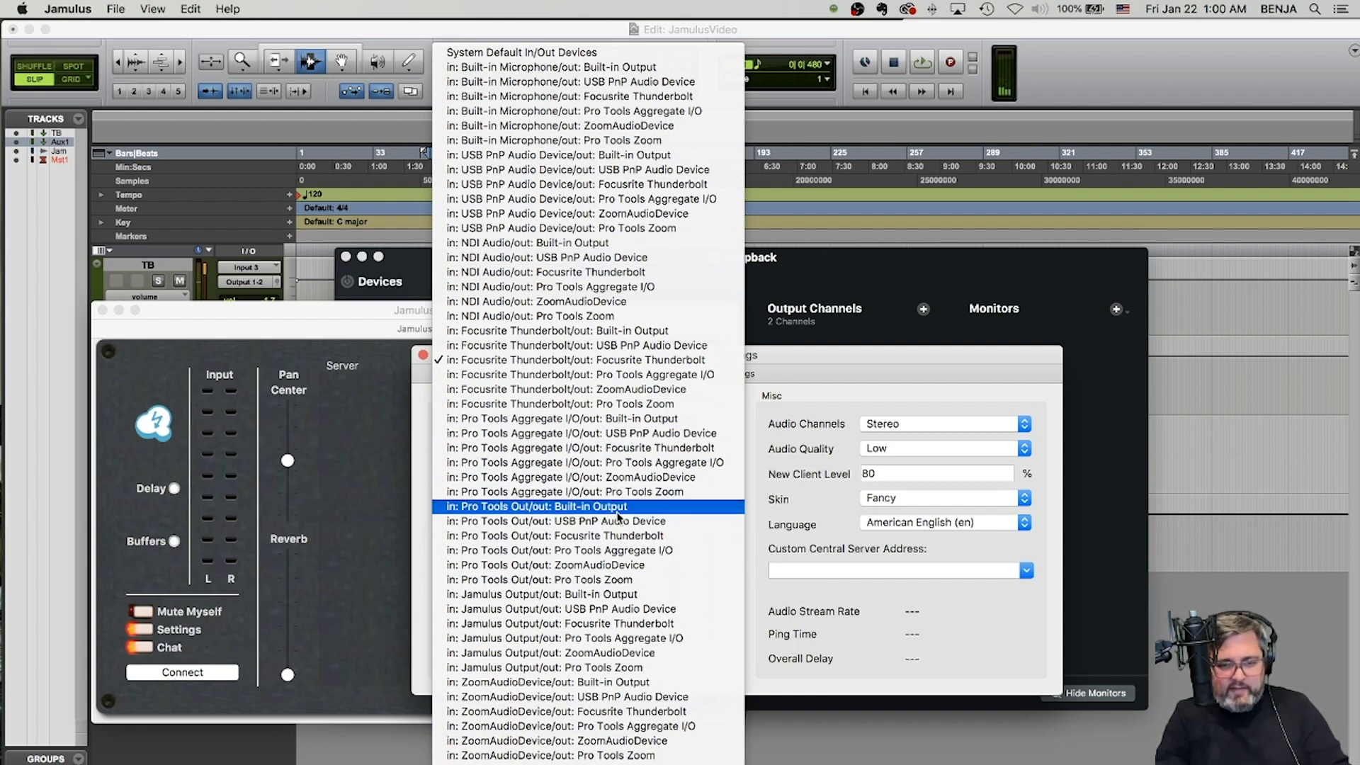
click(590, 538)
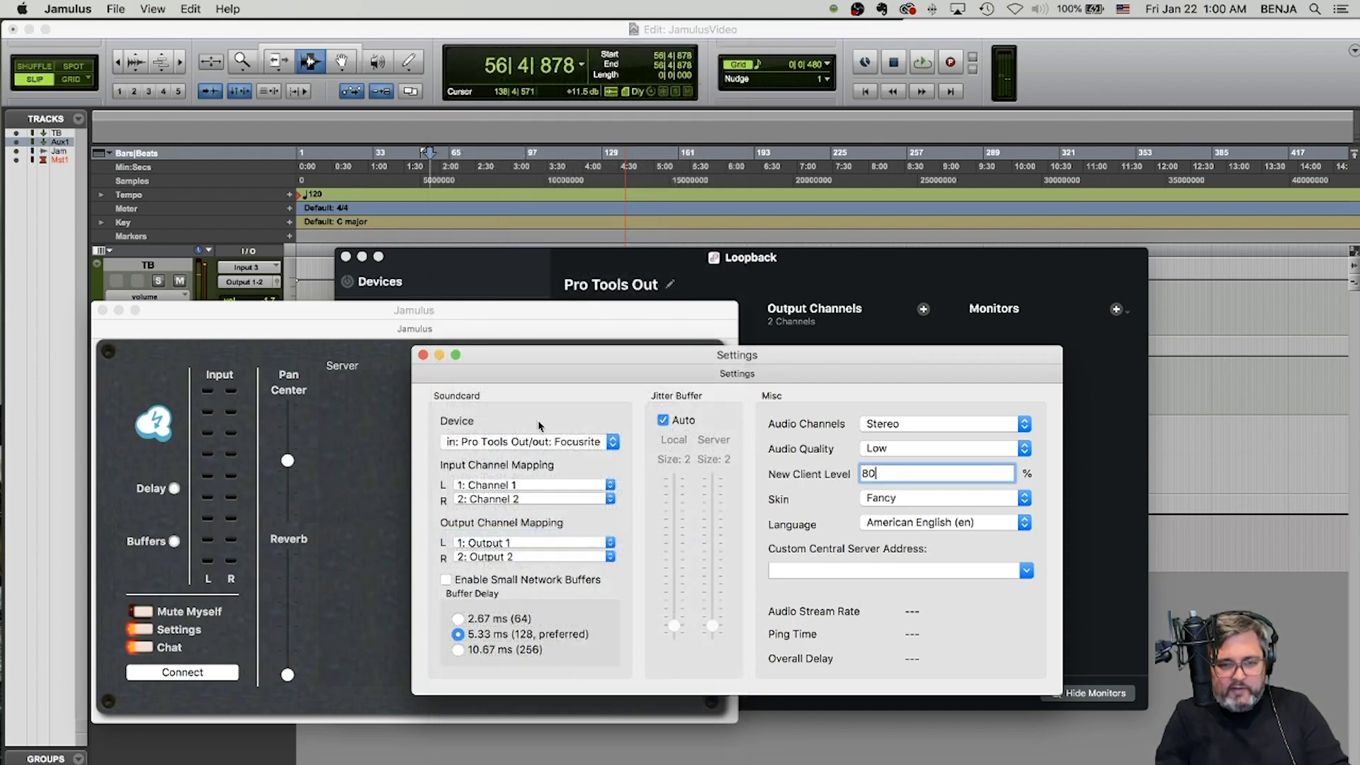
- Keep Channel 1 as left input and Low audio quality, close Settings, and reconnect
click(521, 487)
click(574, 471)
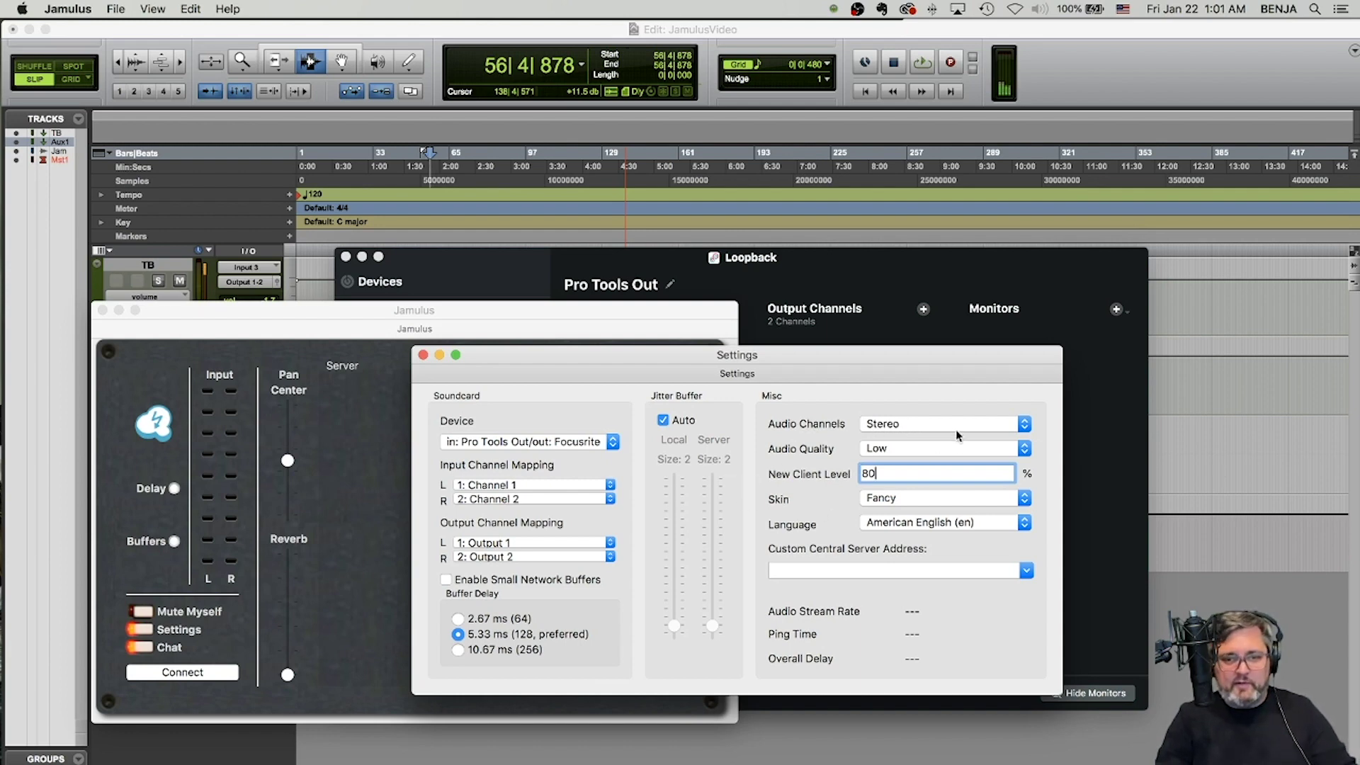
click(907, 448)
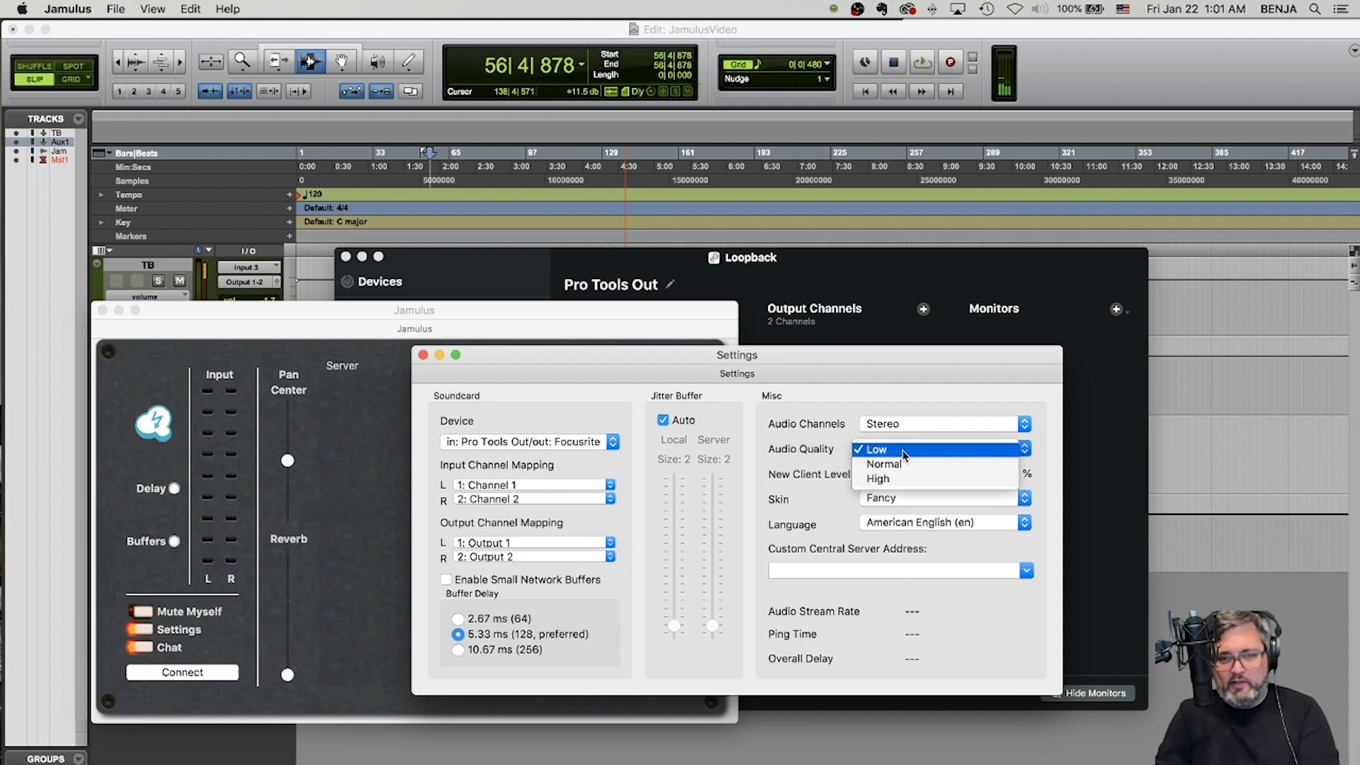
click(907, 454)
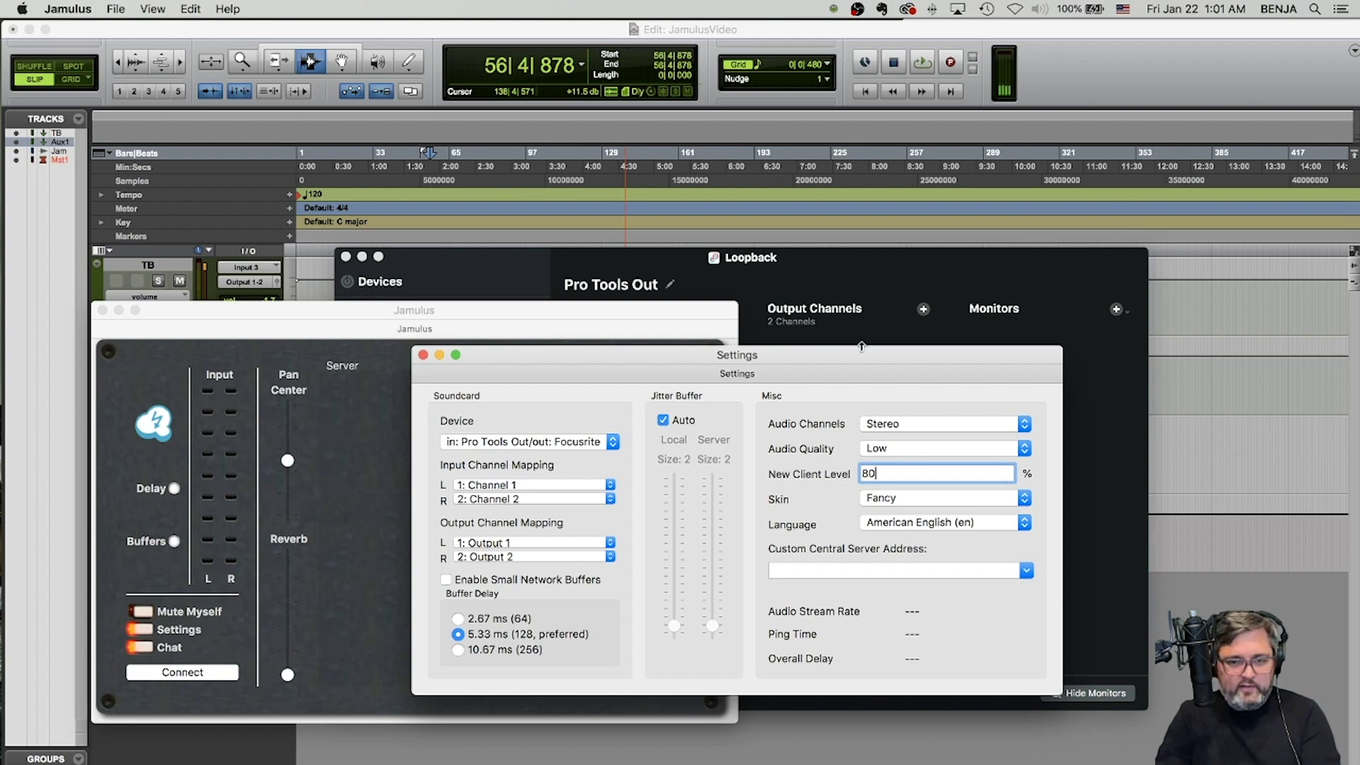
drag(814, 357, 810, 343)
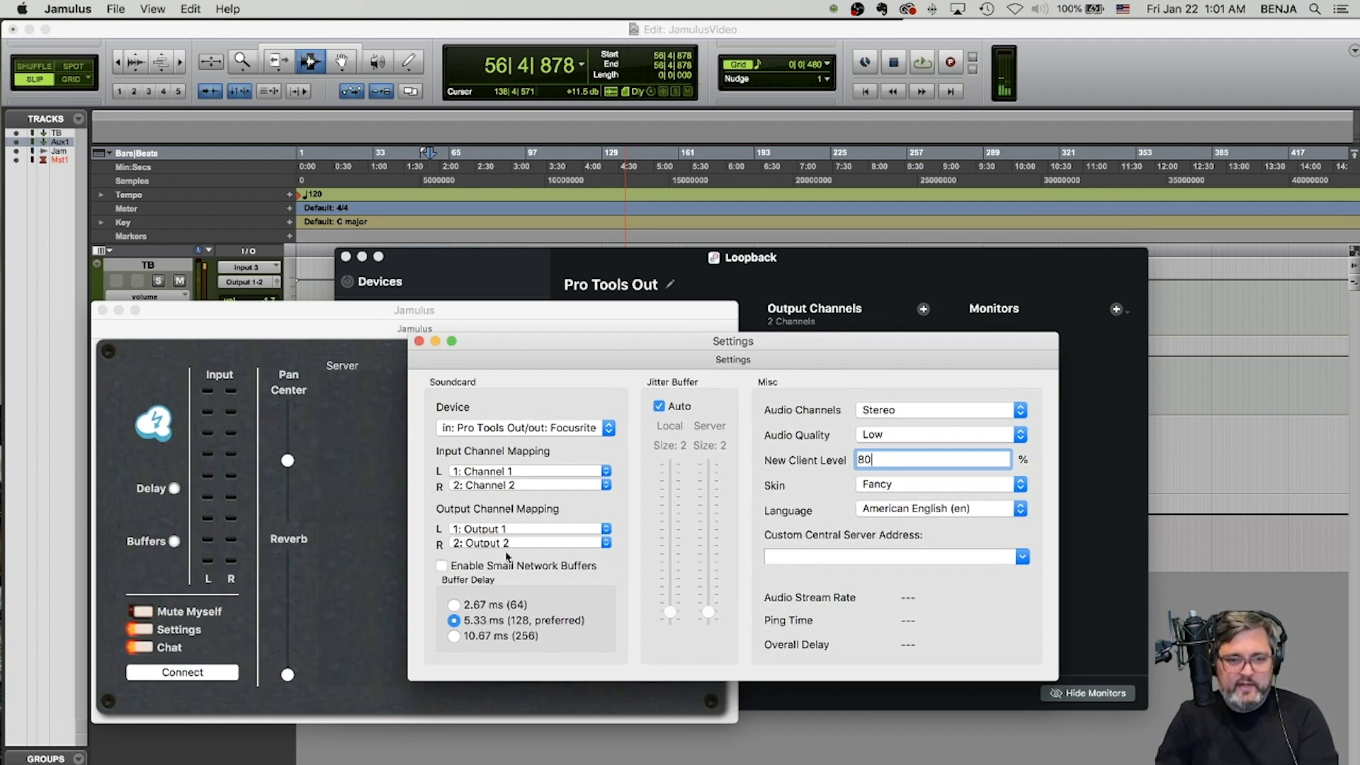
drag(488, 349, 509, 347)
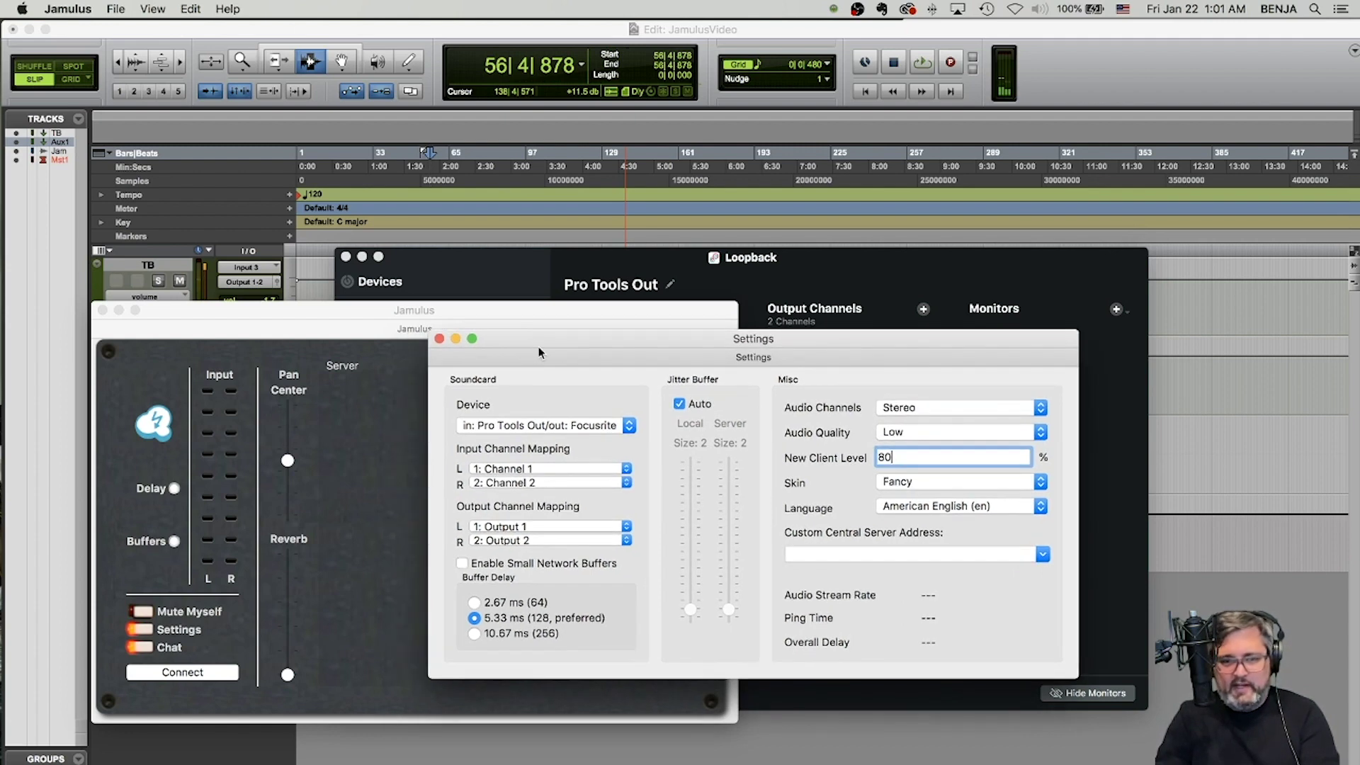
click(440, 341)
click(182, 672)
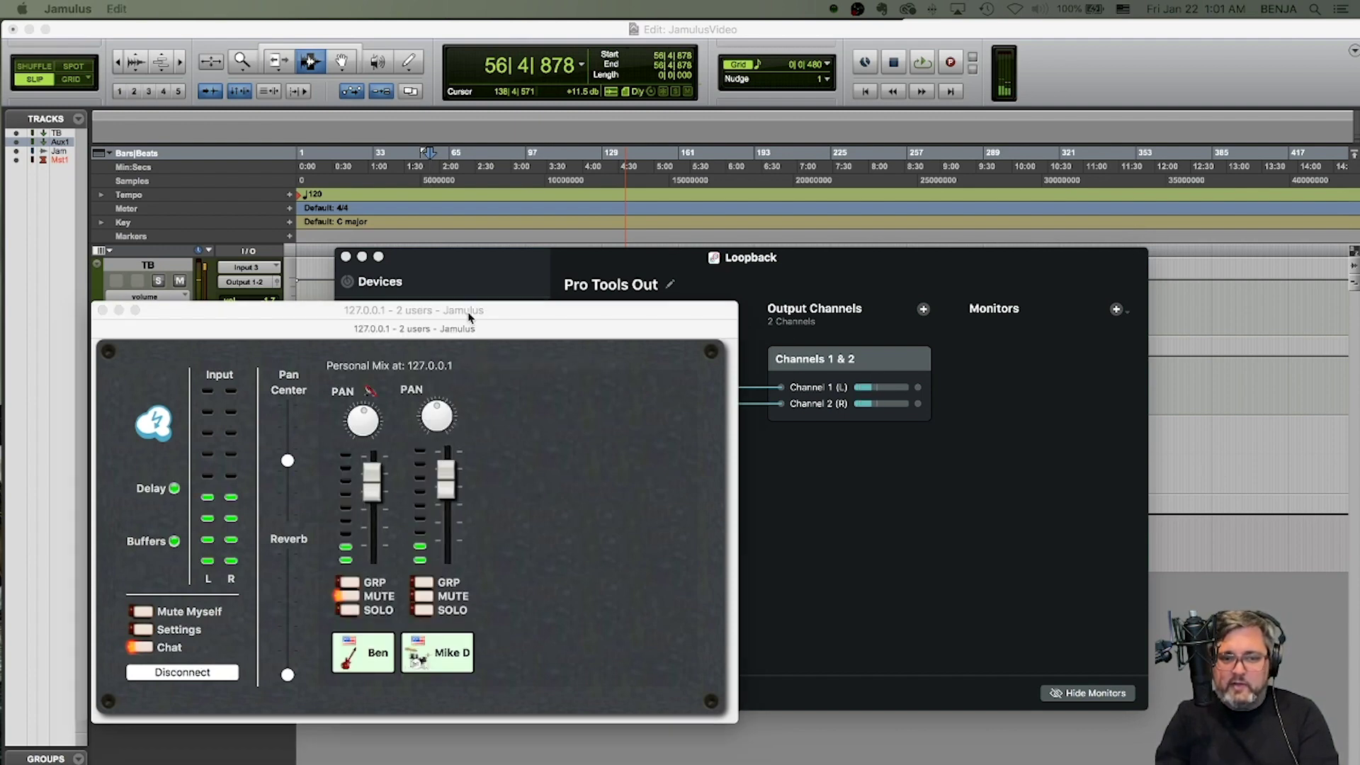
- Move the Jamulus window right and show the Pro Tools Mix window
drag(467, 311, 566, 303)
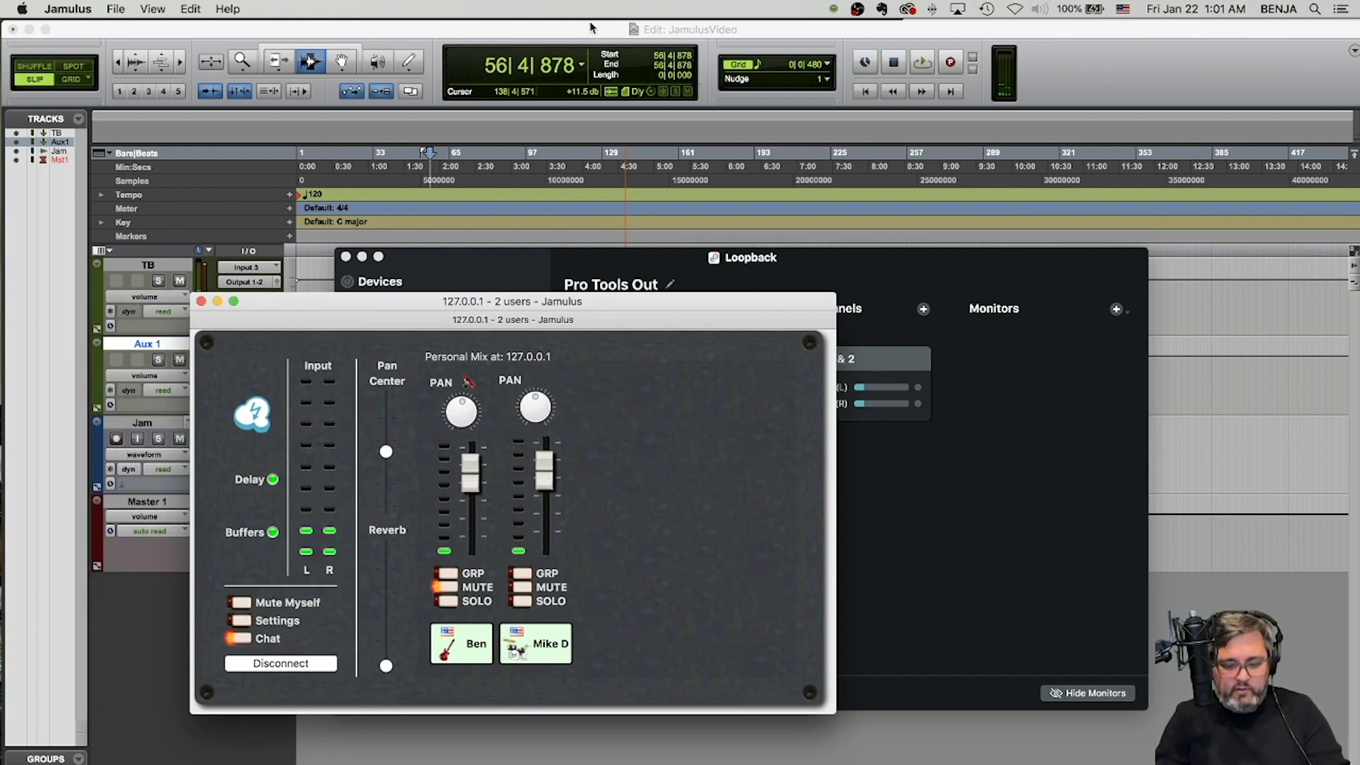
click(612, 125)
key(super+equal)
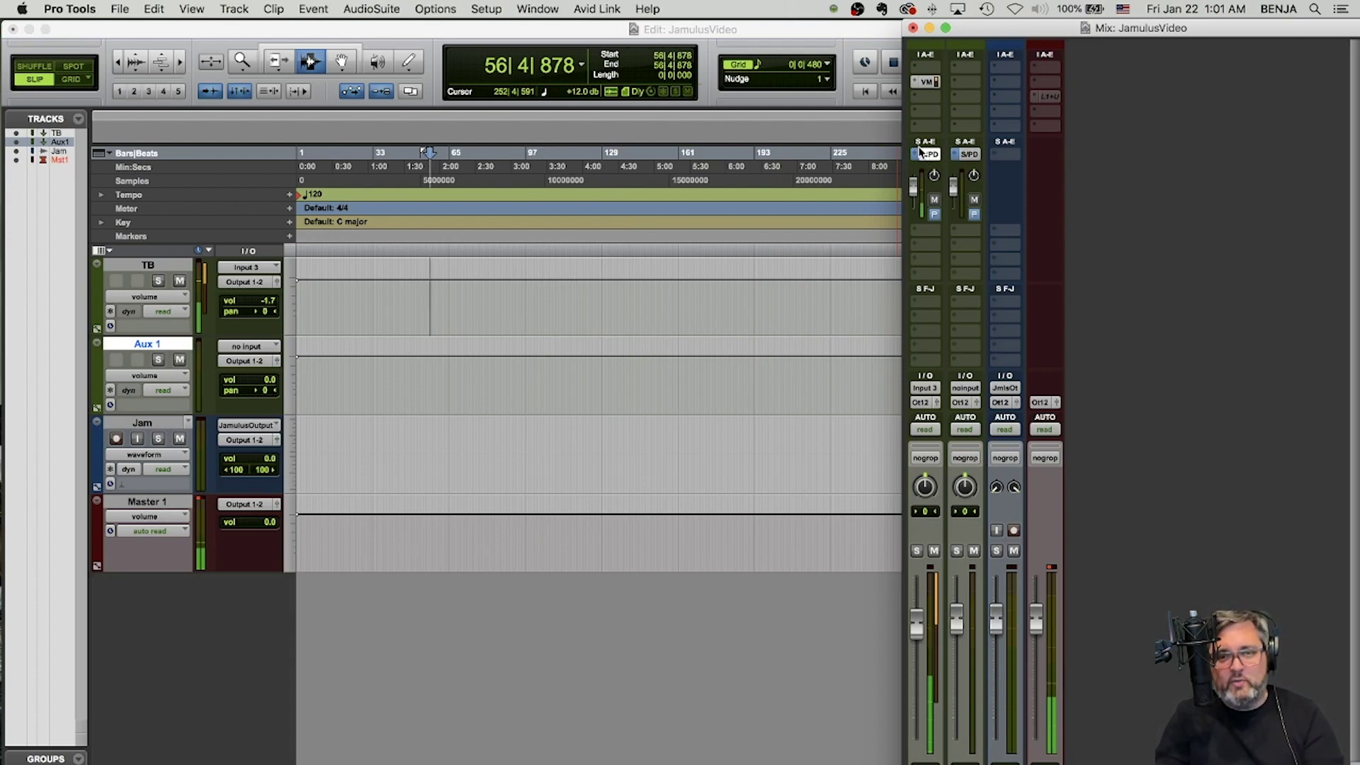
- Mute TB's first S/PDIF send, check the Jamulus mixer, then return to the Pro Tools Edit window
click(934, 200)
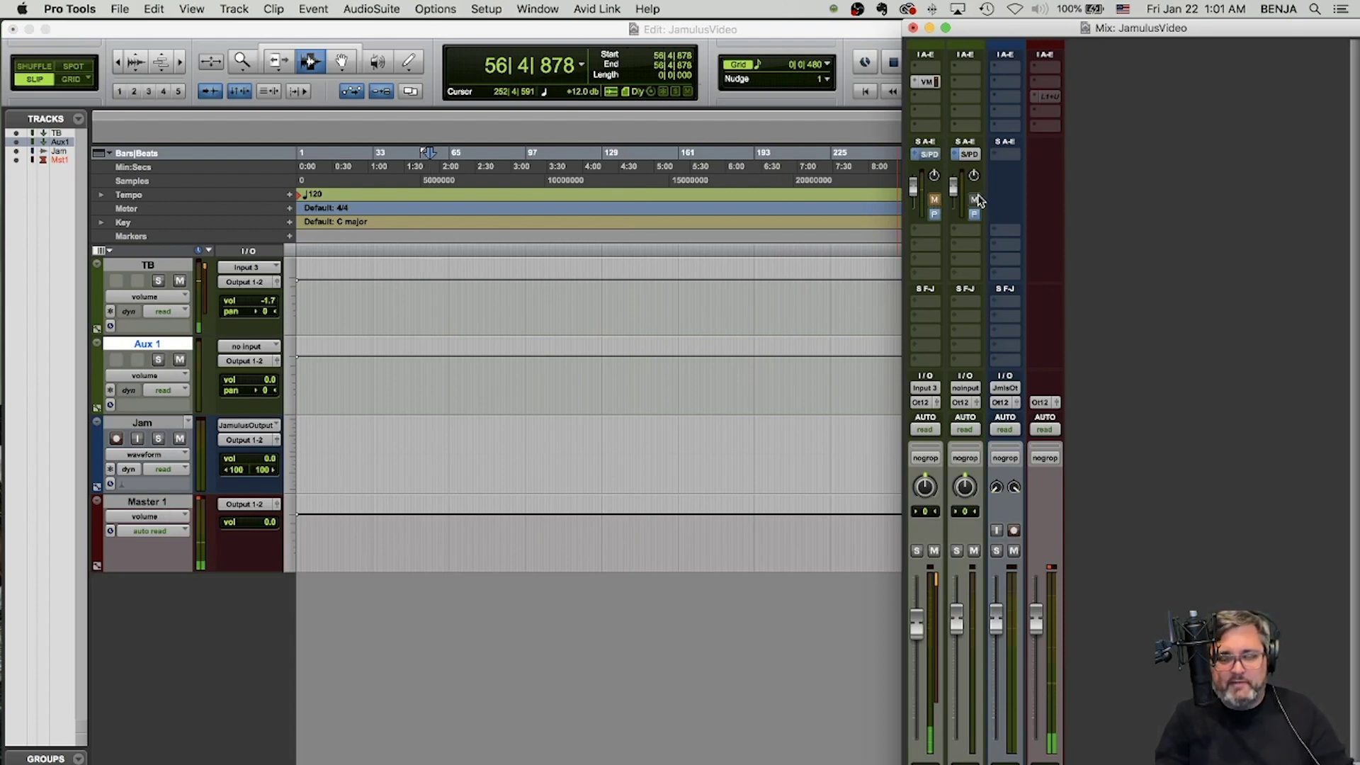
key(super+Tab)
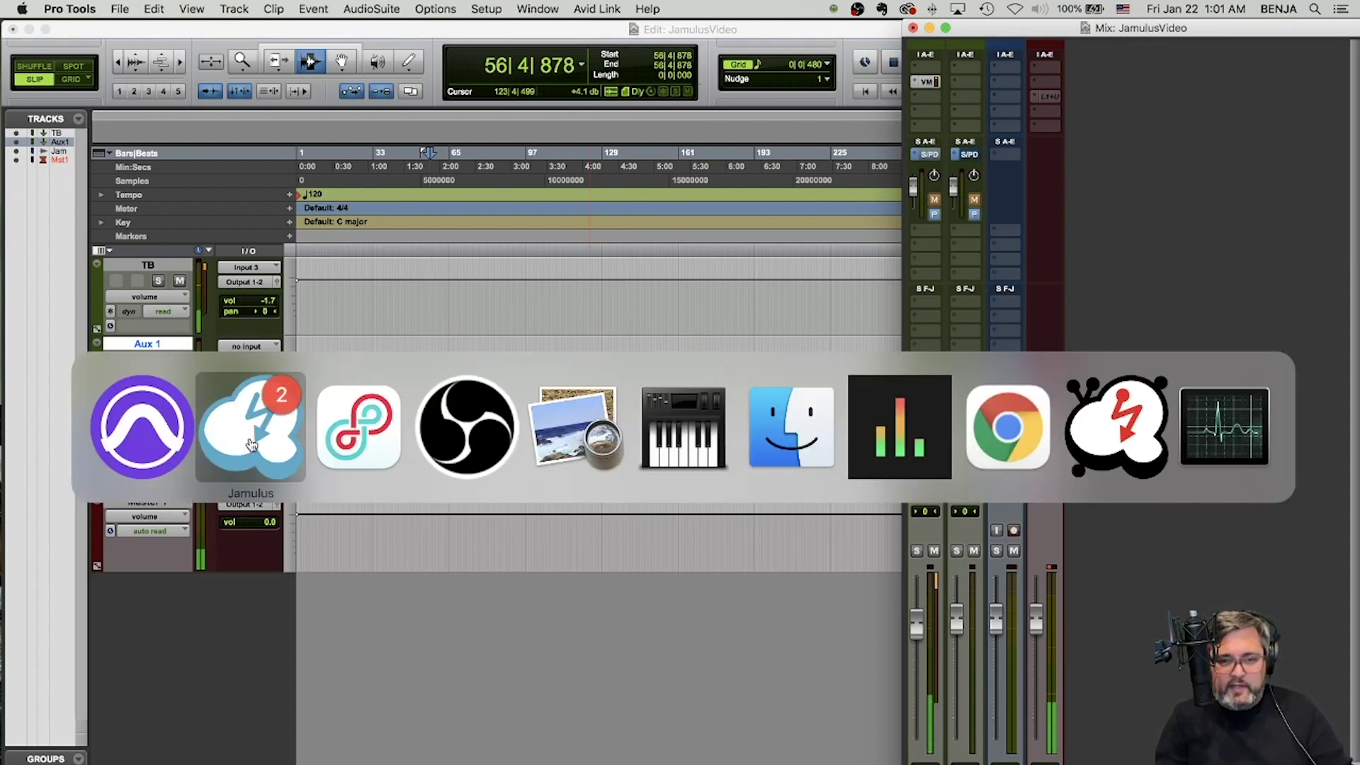
click(252, 427)
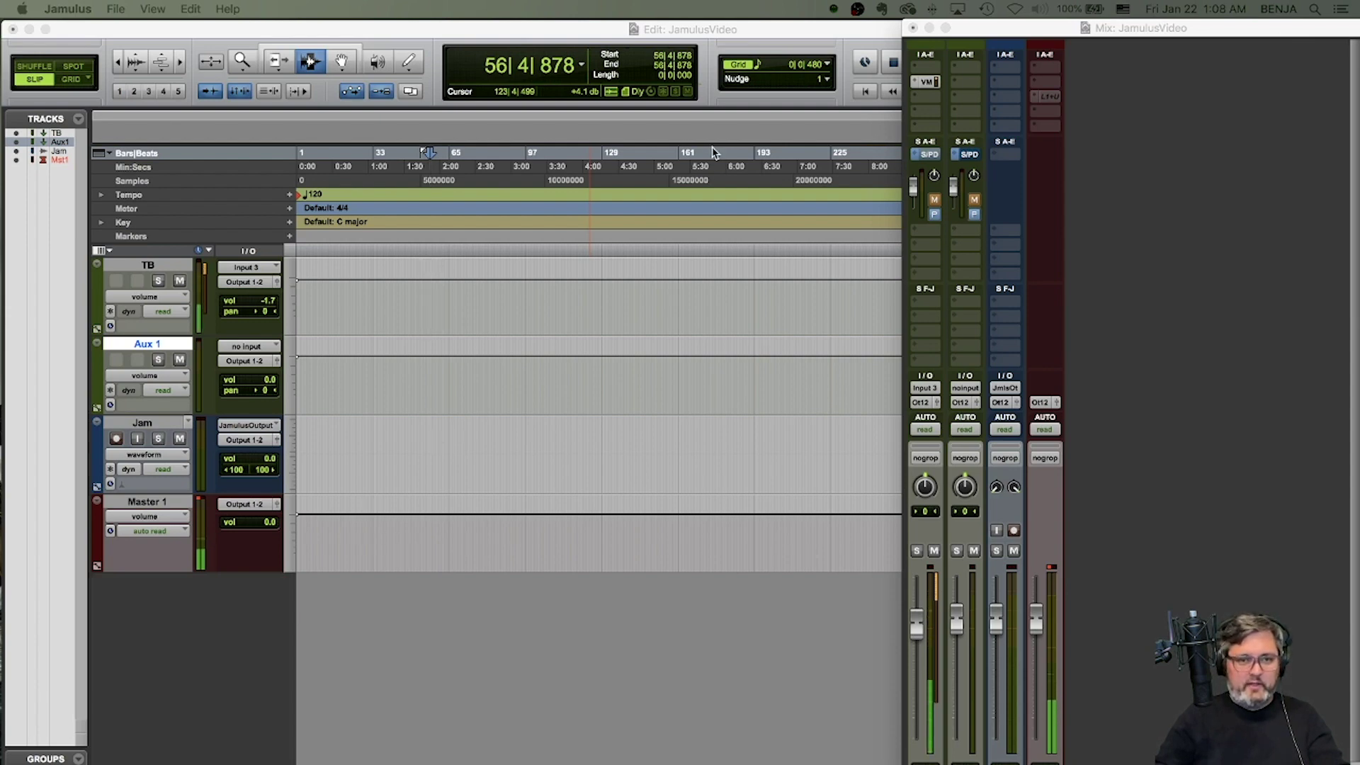
click(208, 36)
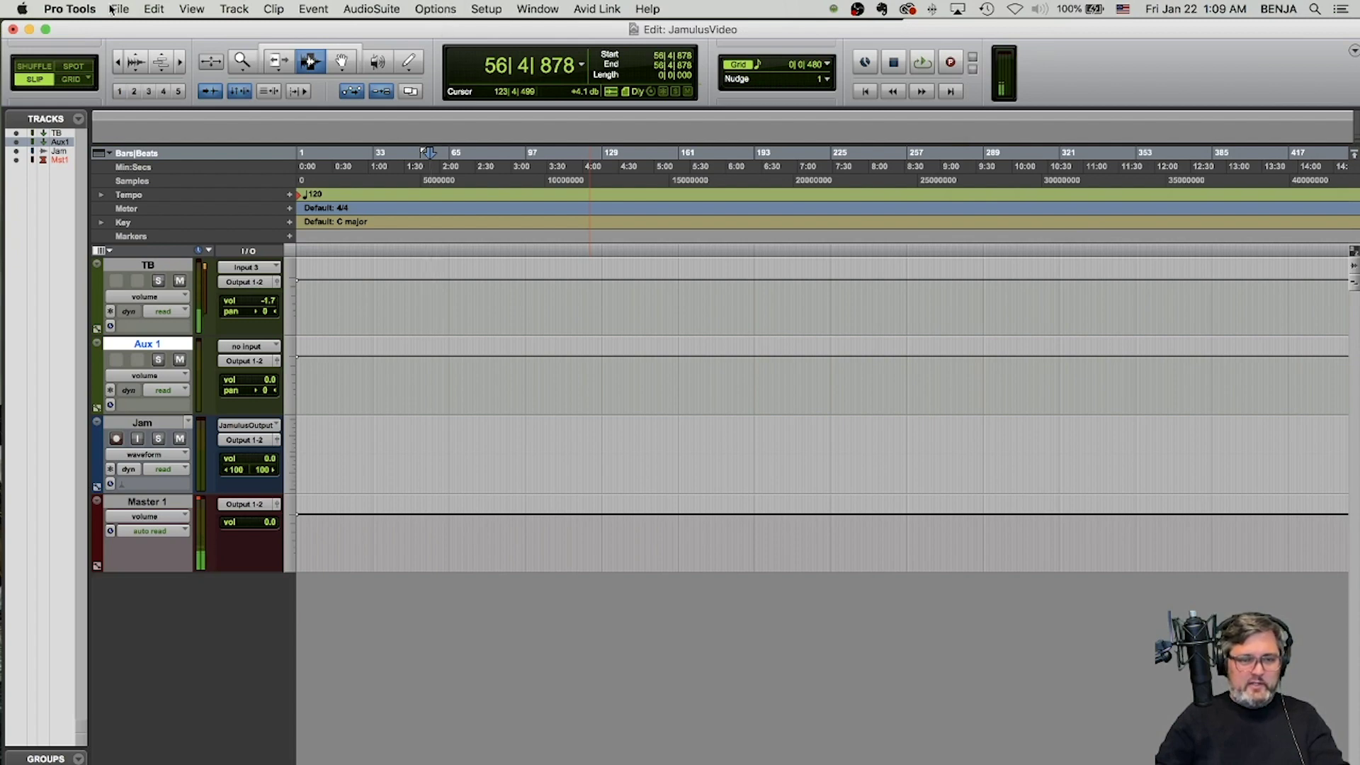
- Launch Audio MIDI Setup by searching 'audio' in Spotlight
click(23, 10)
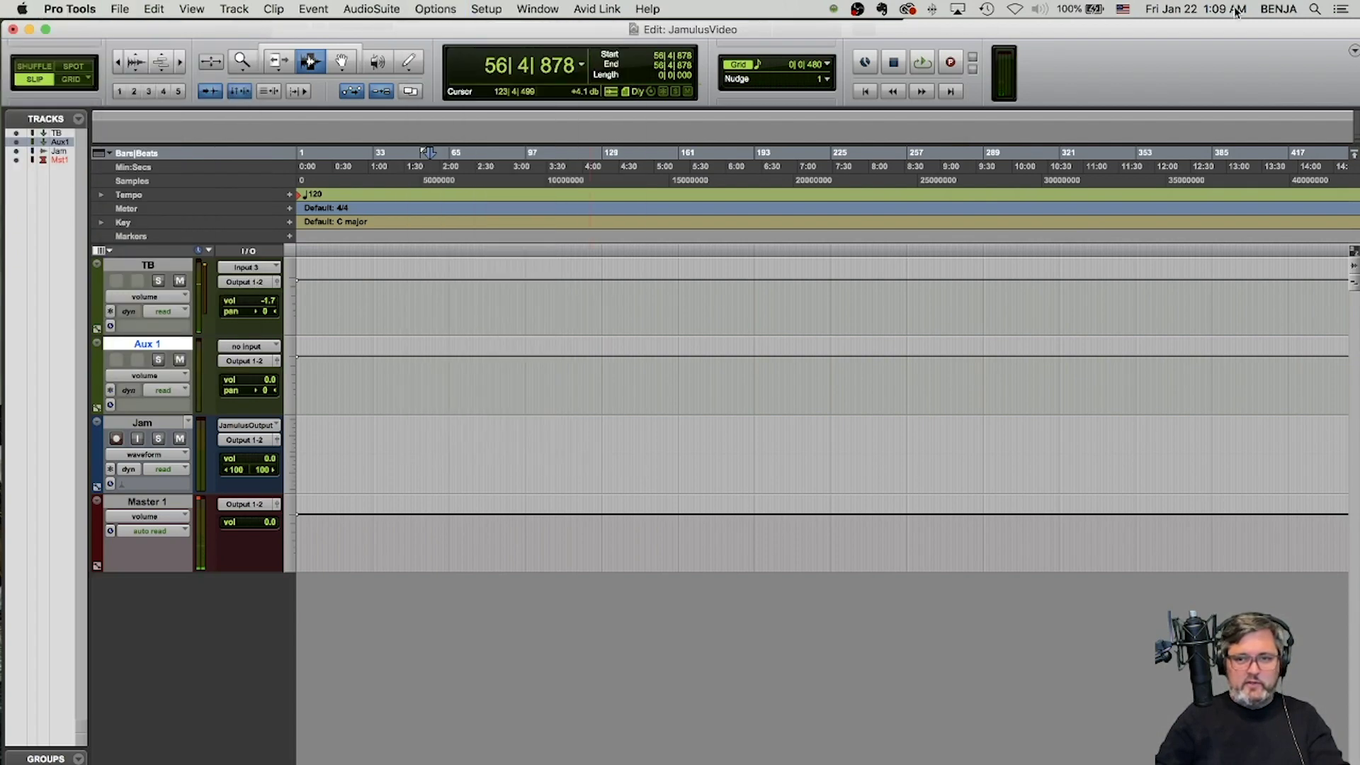
click(1313, 9)
text(audio)
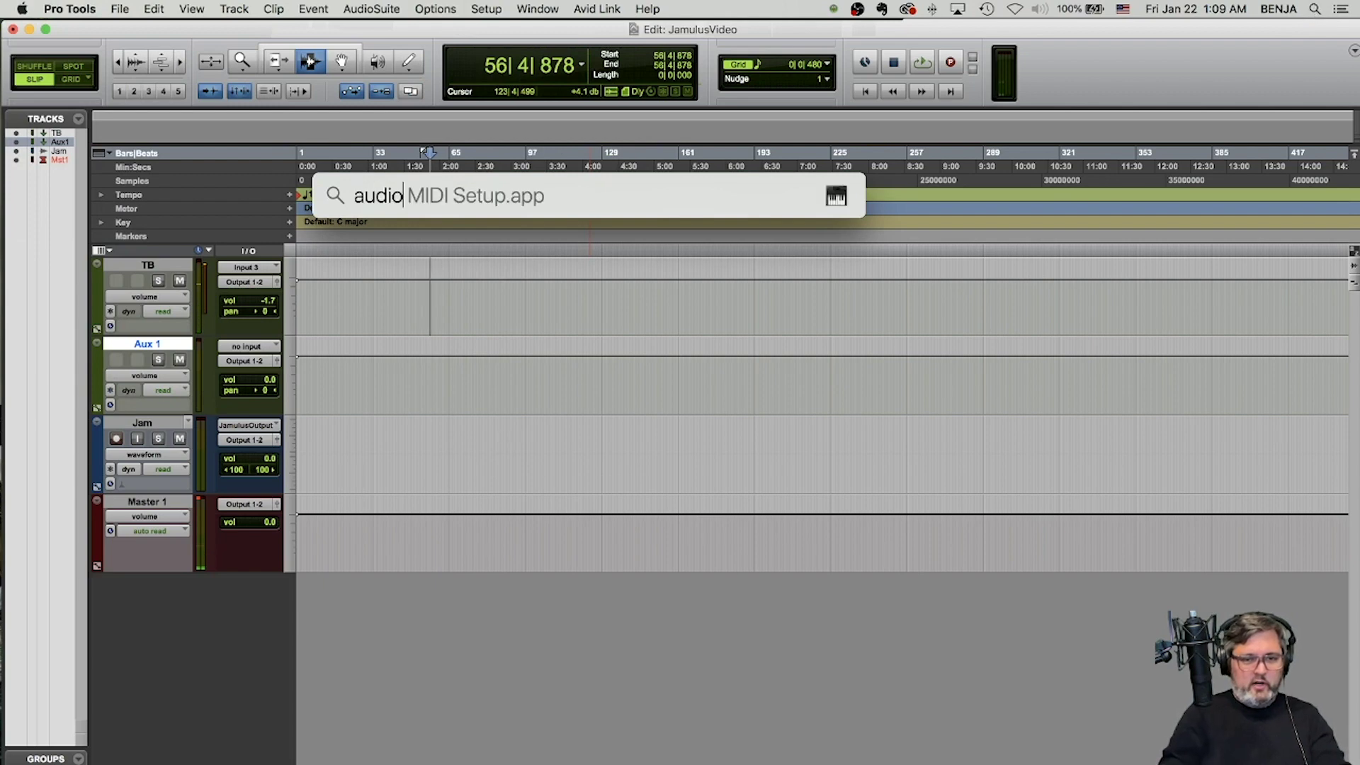
key(Return)
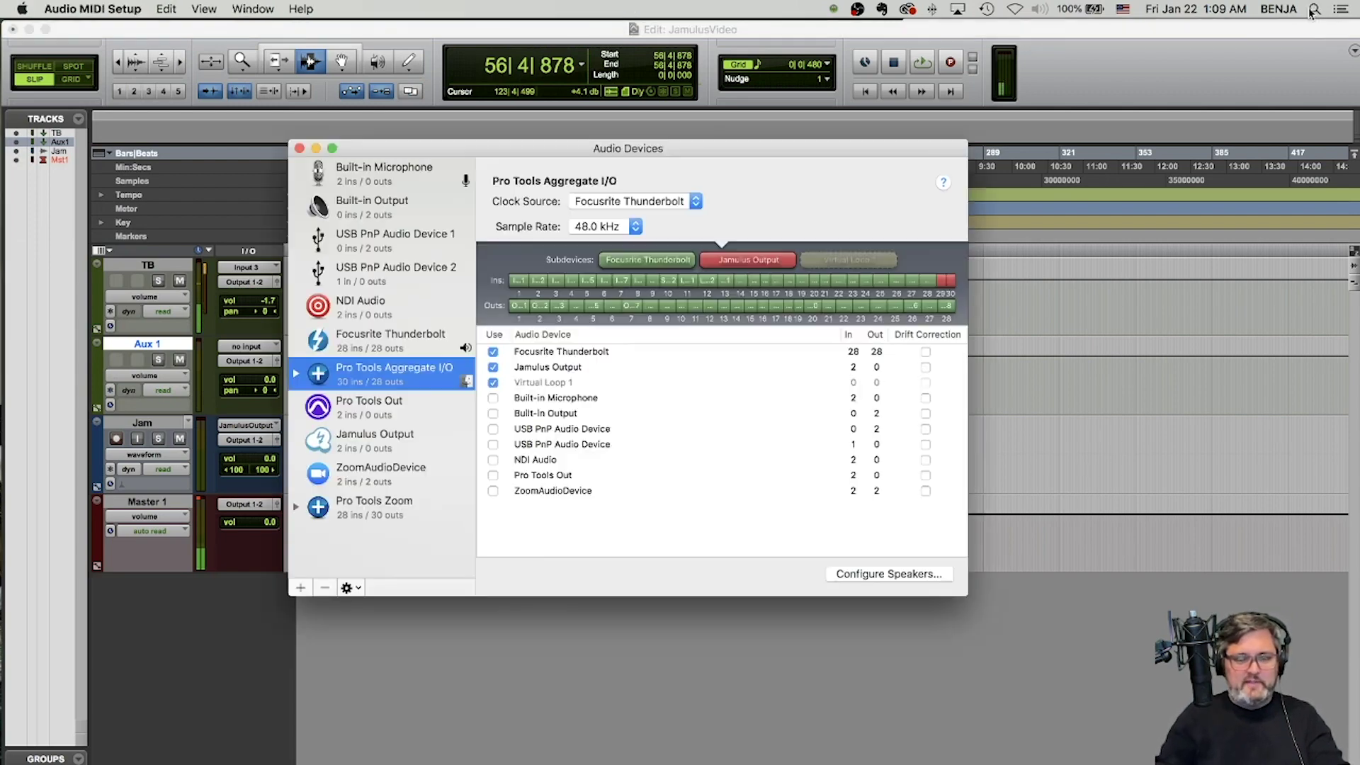
- Expand Pro Tools Aggregate I/O to list Focusrite Thunderbolt, Jamulus Output and Virtual Loop 1, then switch to Loopback
drag(737, 156, 801, 163)
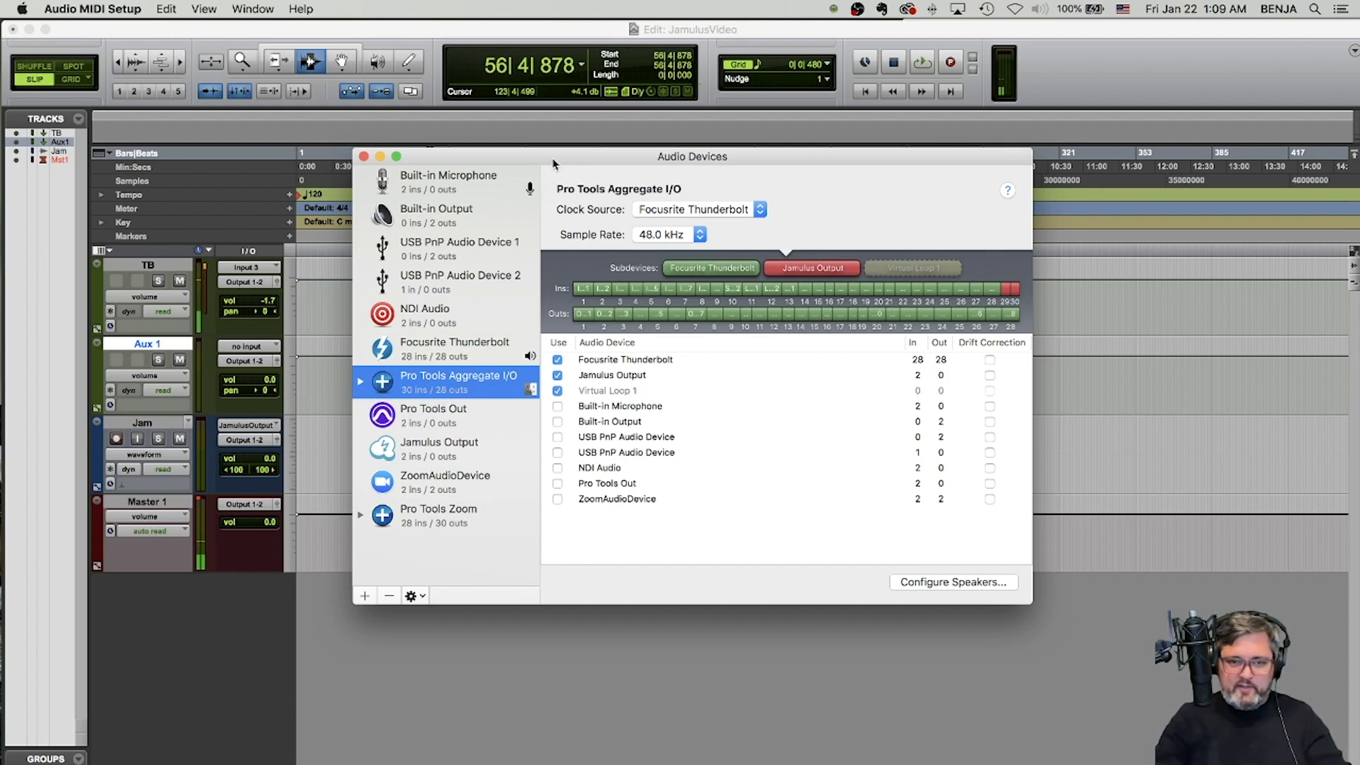
drag(553, 164, 571, 157)
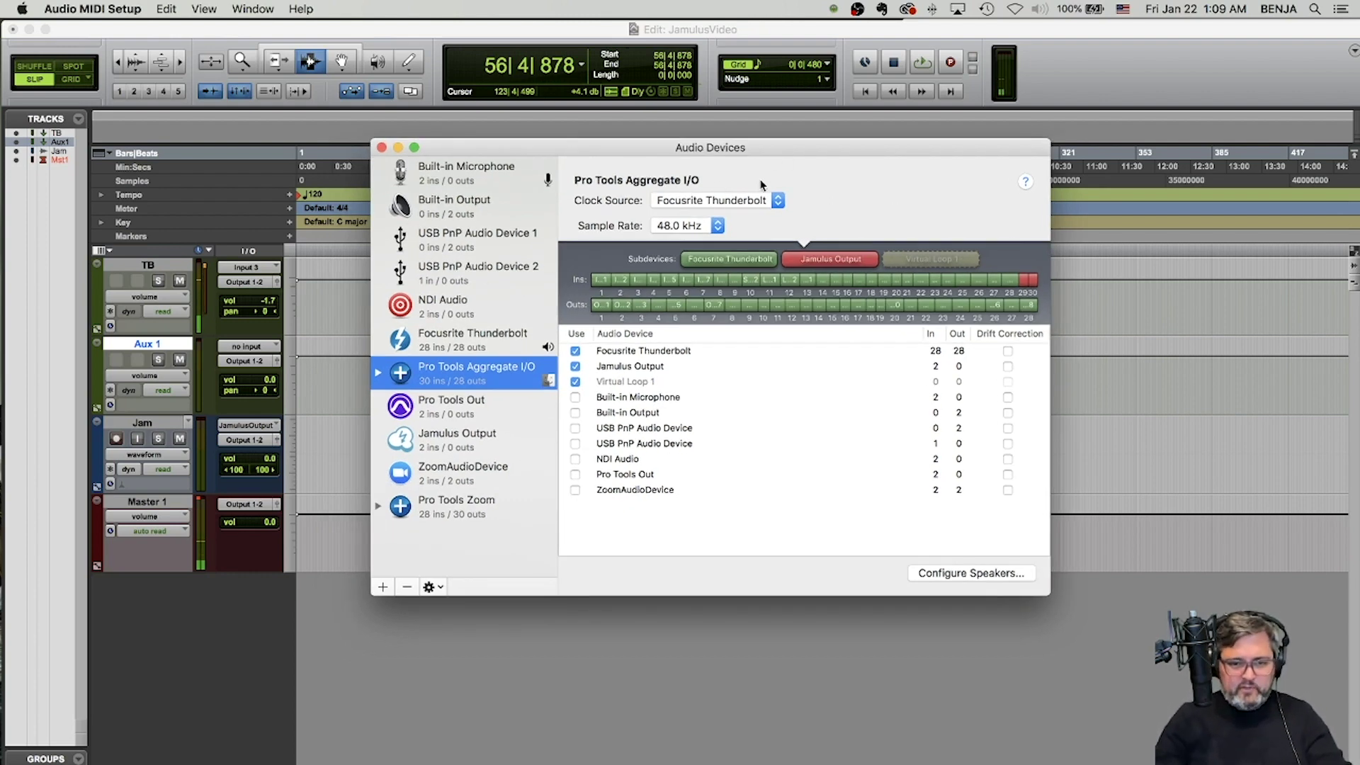
click(379, 373)
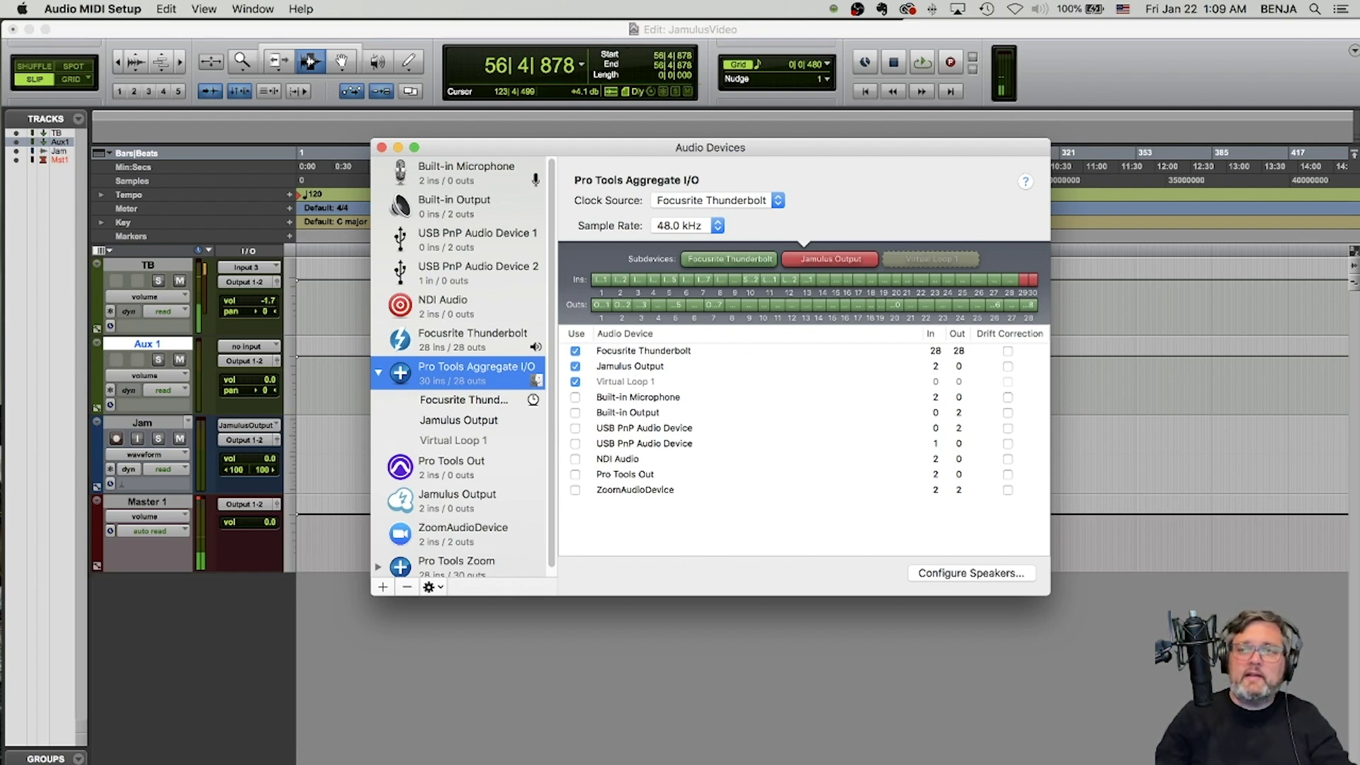
key(super+Tab)
- Select Jamulus Output in Loopback's Devices list, then bring Audio MIDI Setup's Audio Devices window forward
click(692, 430)
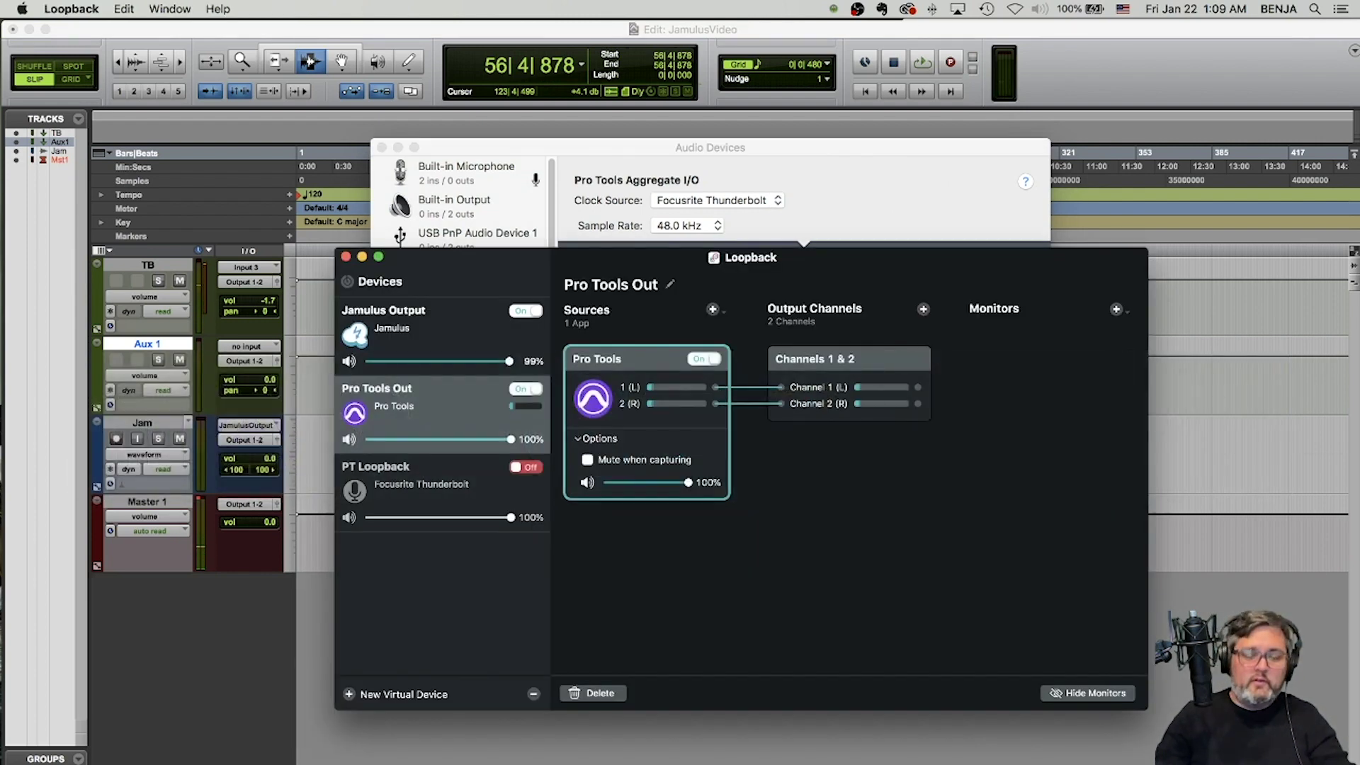
click(405, 328)
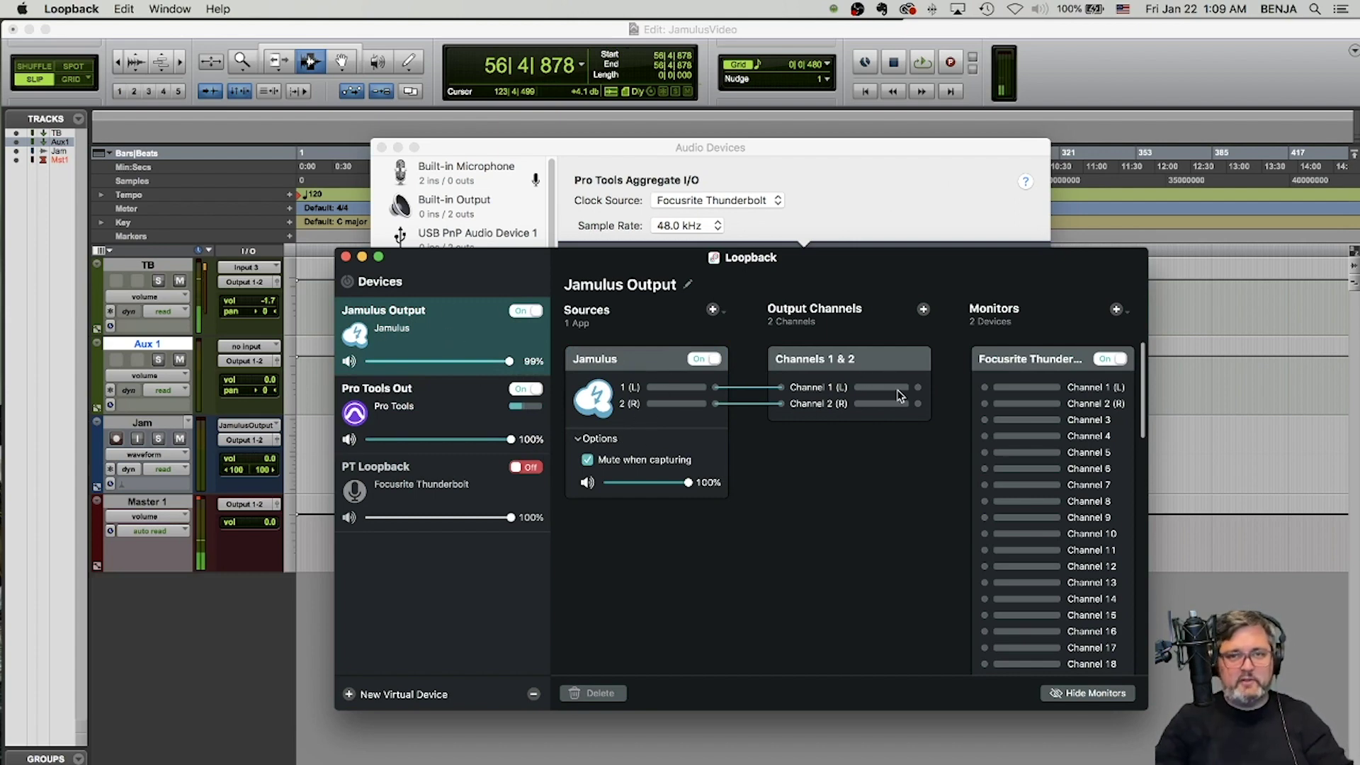
click(700, 172)
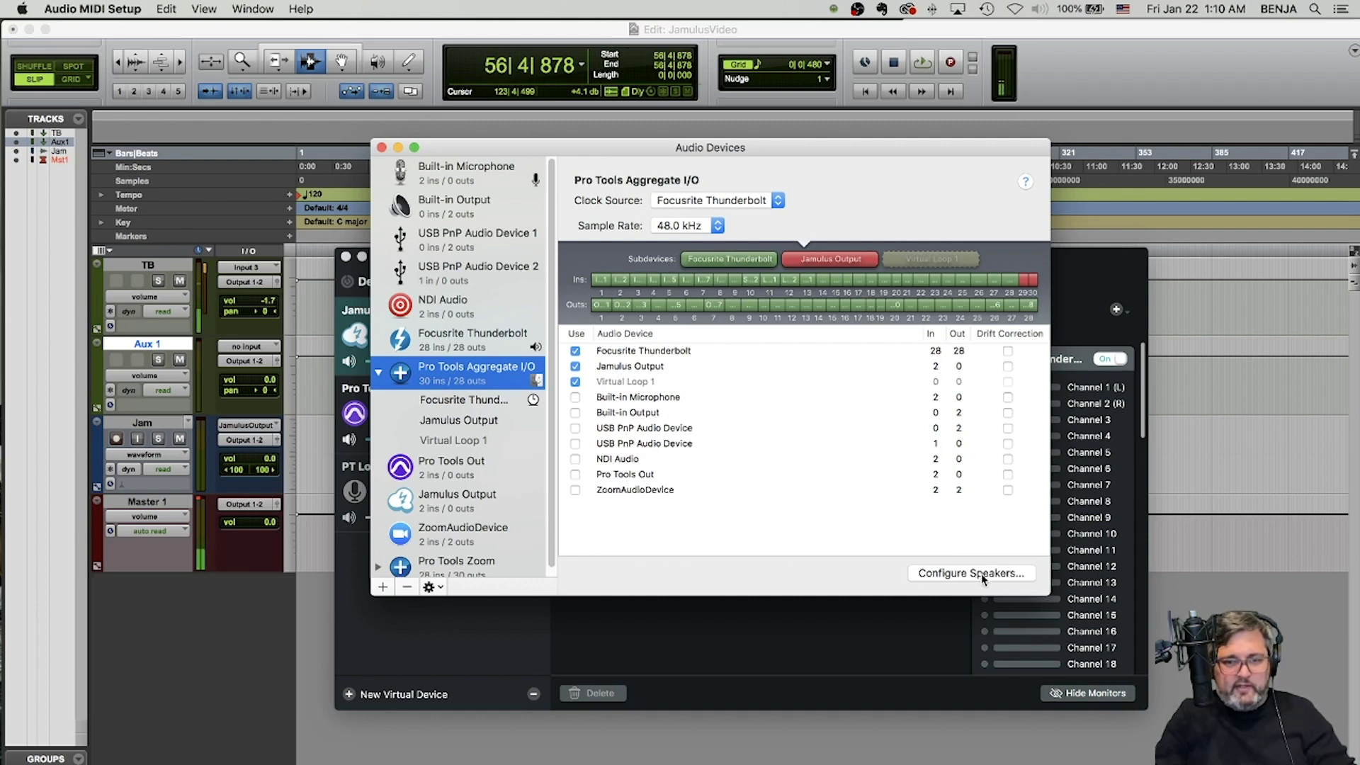
- Close Audio Devices and keep Pro Tools Aggregate I/O as the playback engine
click(381, 147)
click(403, 137)
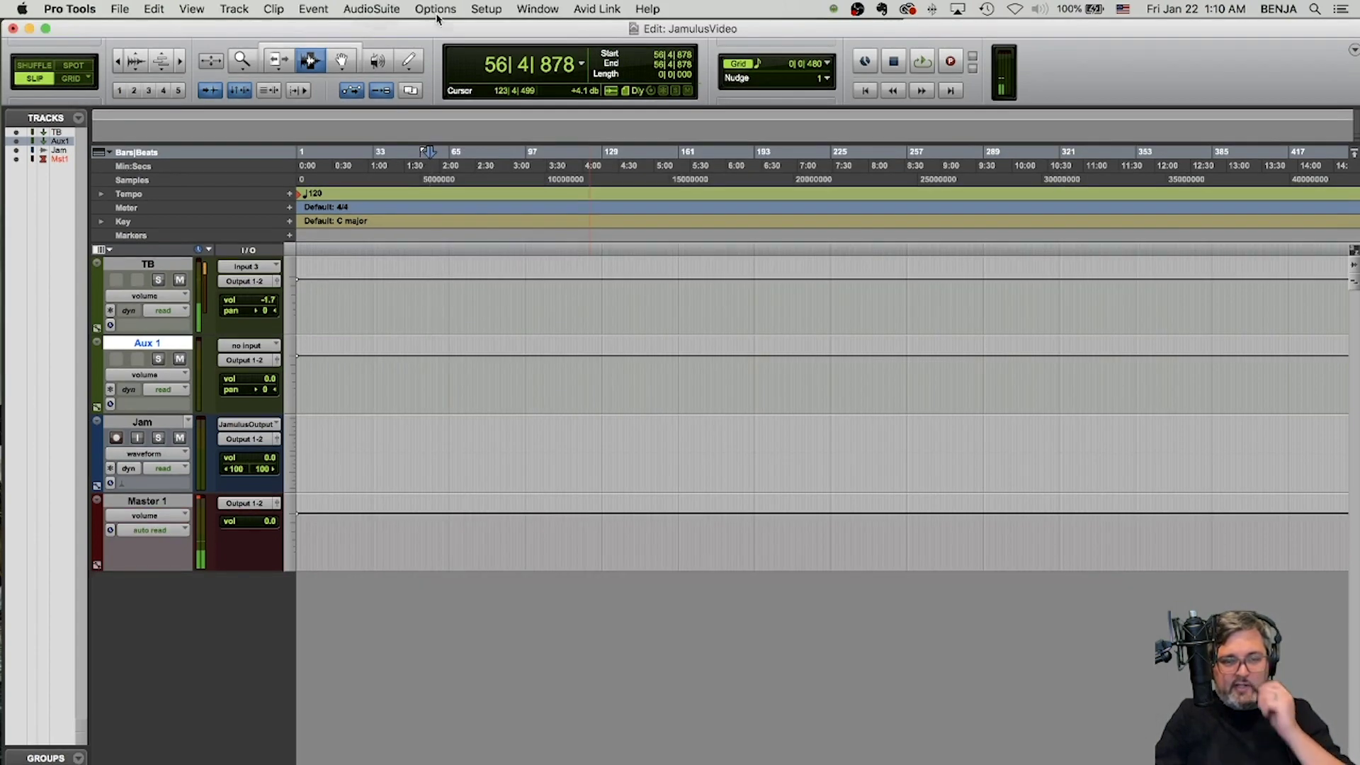
click(431, 9)
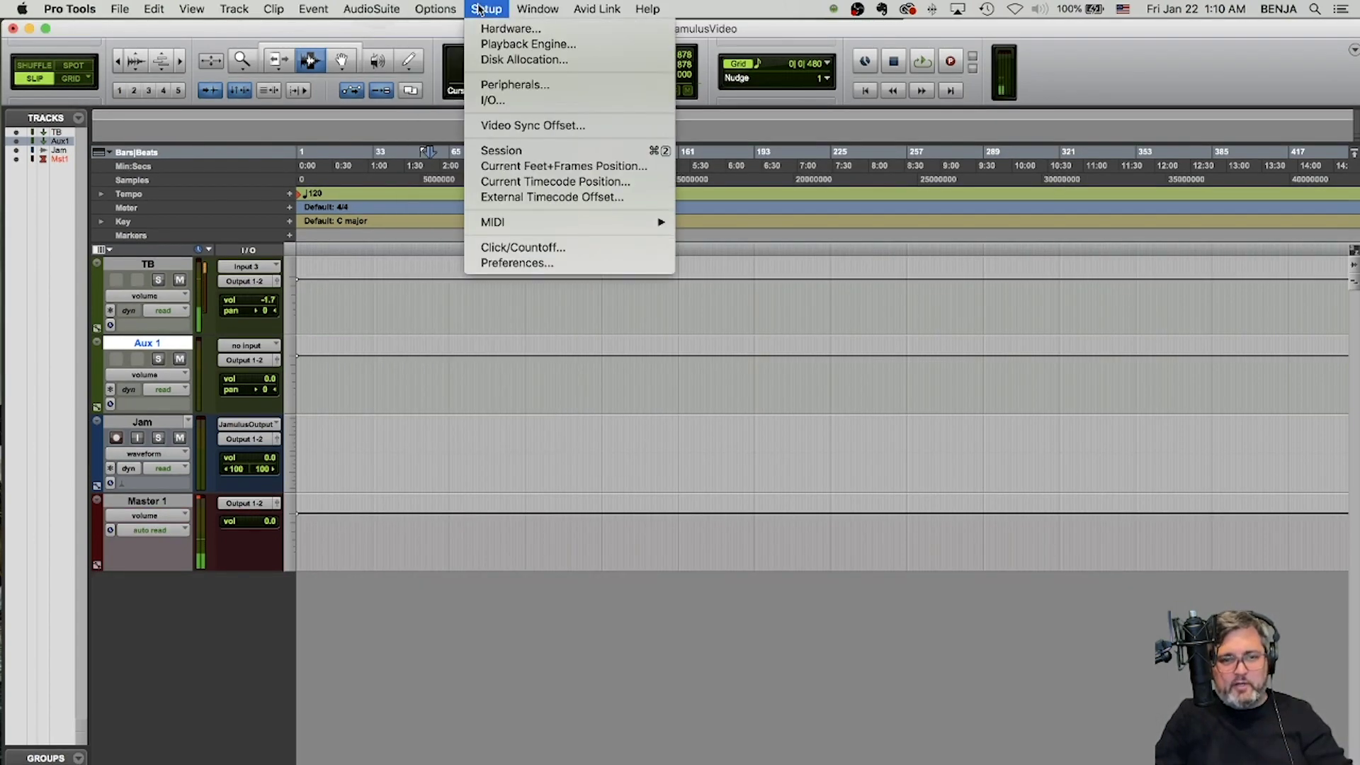
mouse_move(474, 11)
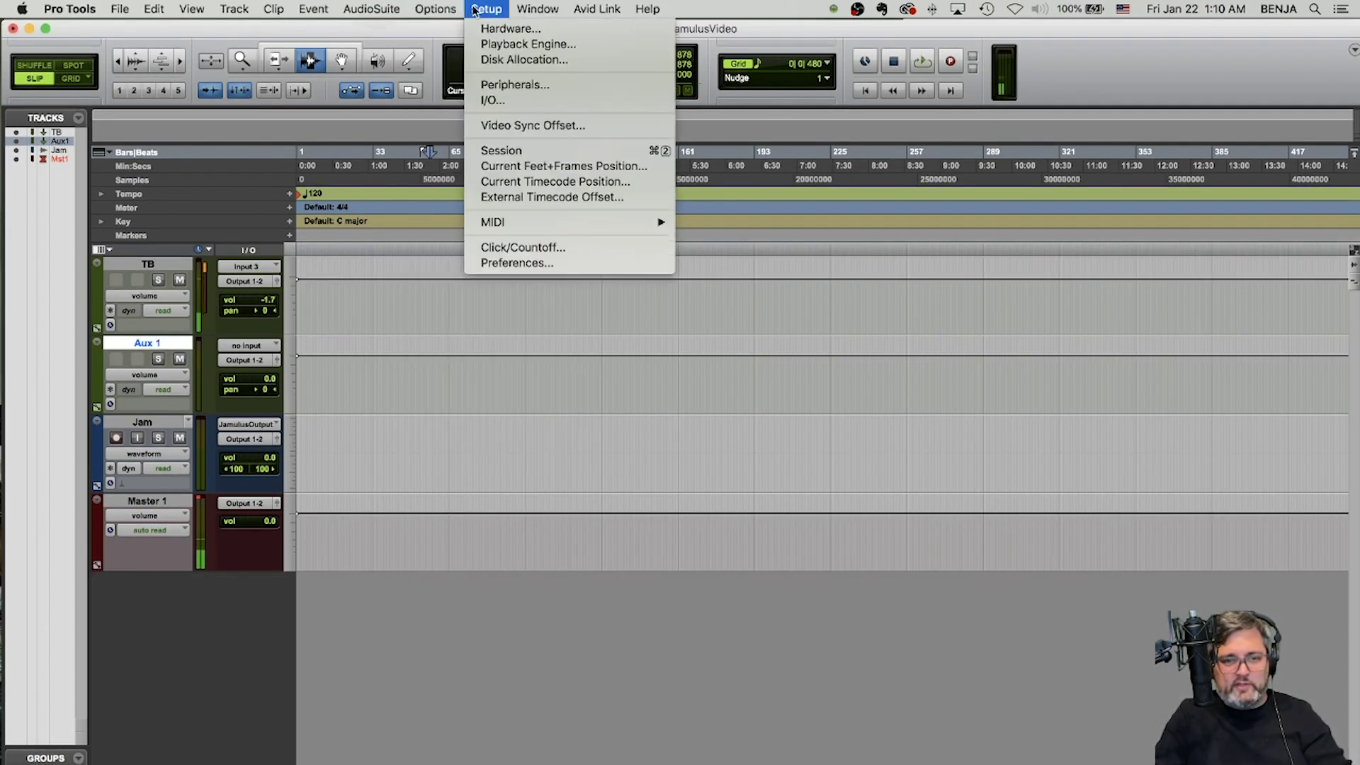
click(498, 45)
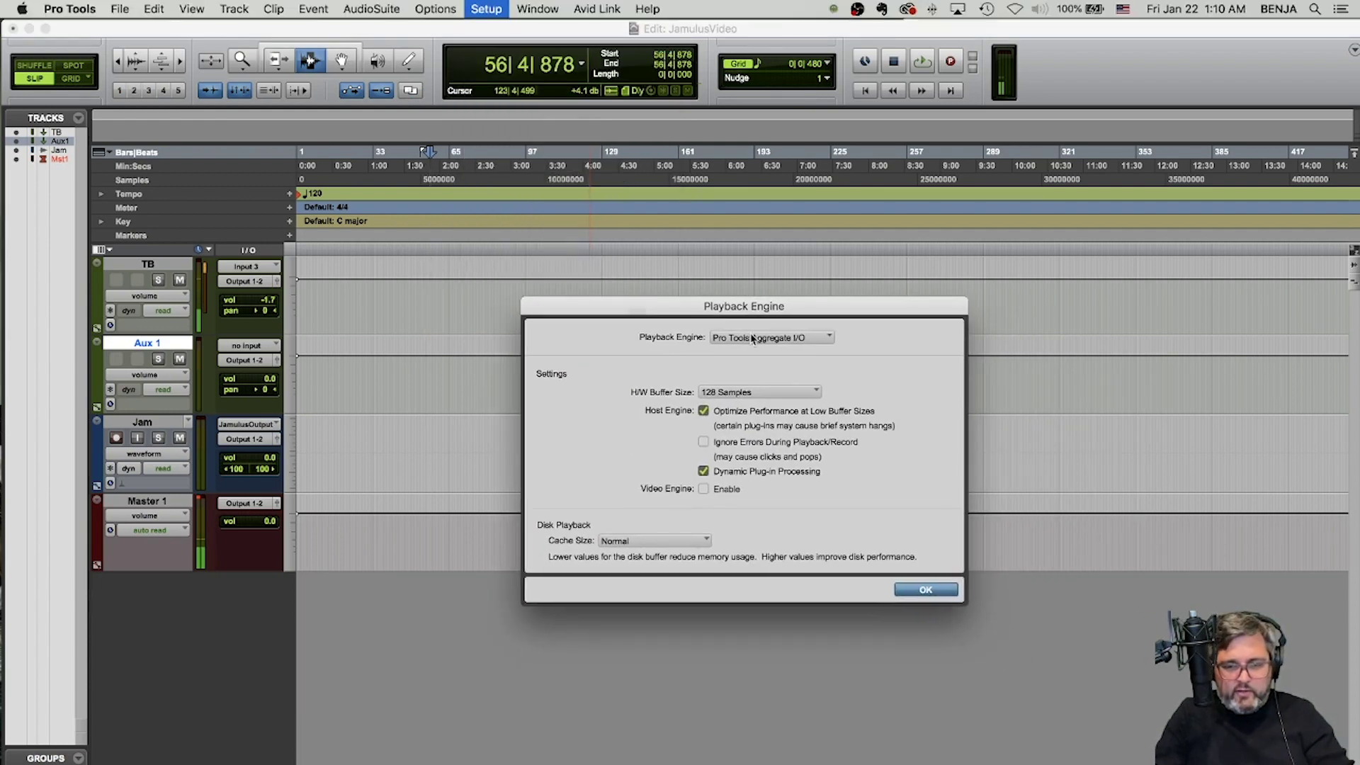
click(752, 338)
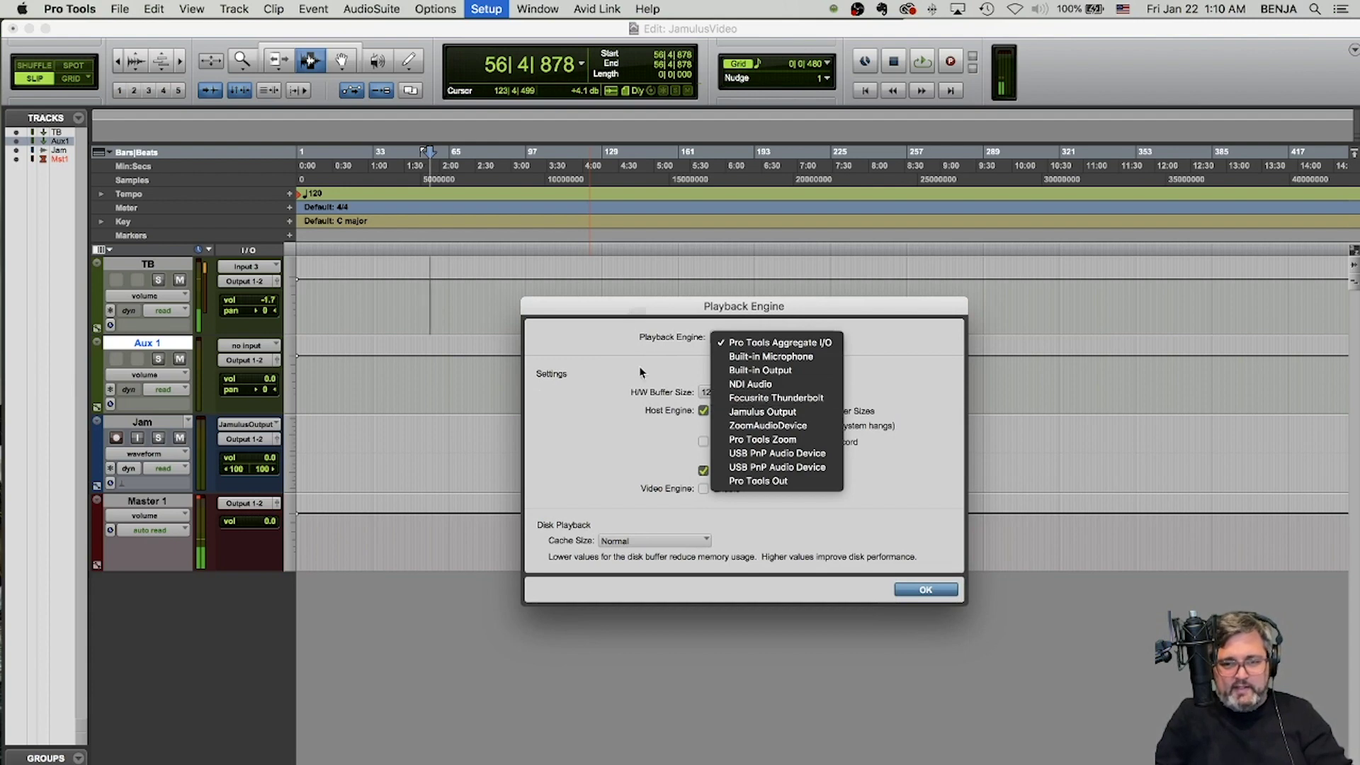
click(772, 341)
click(896, 595)
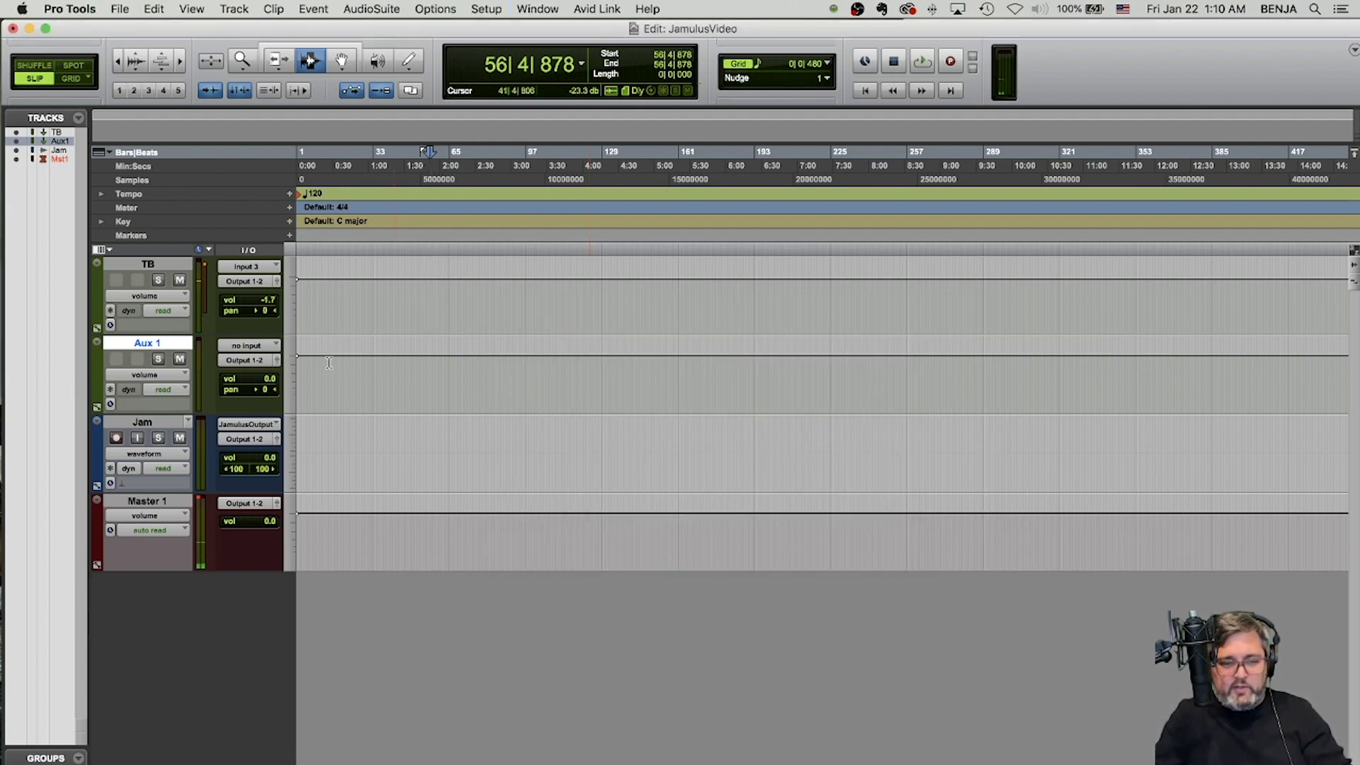
- In the Mix window, confirm the Jam track's input is Jamulus Output, then return to Jamulus
click(162, 423)
key(super+equal)
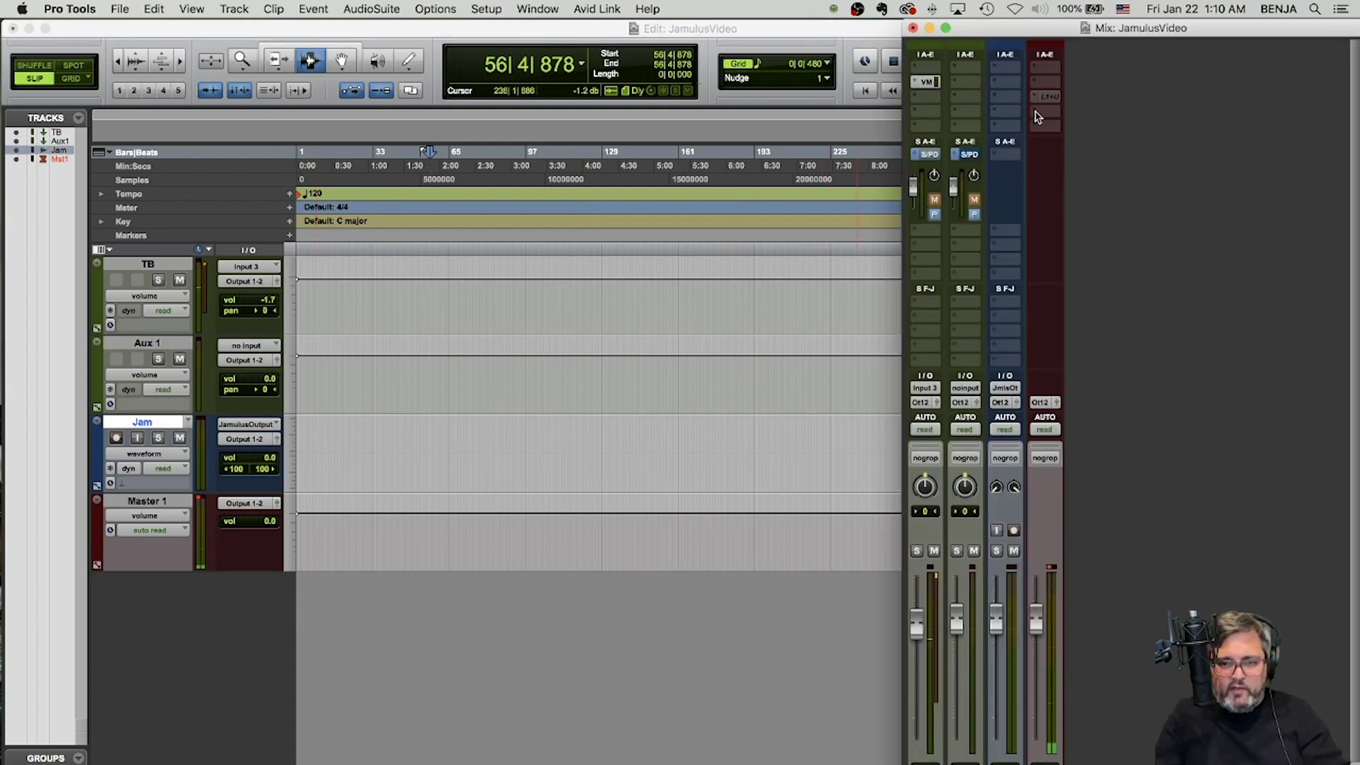
click(1016, 388)
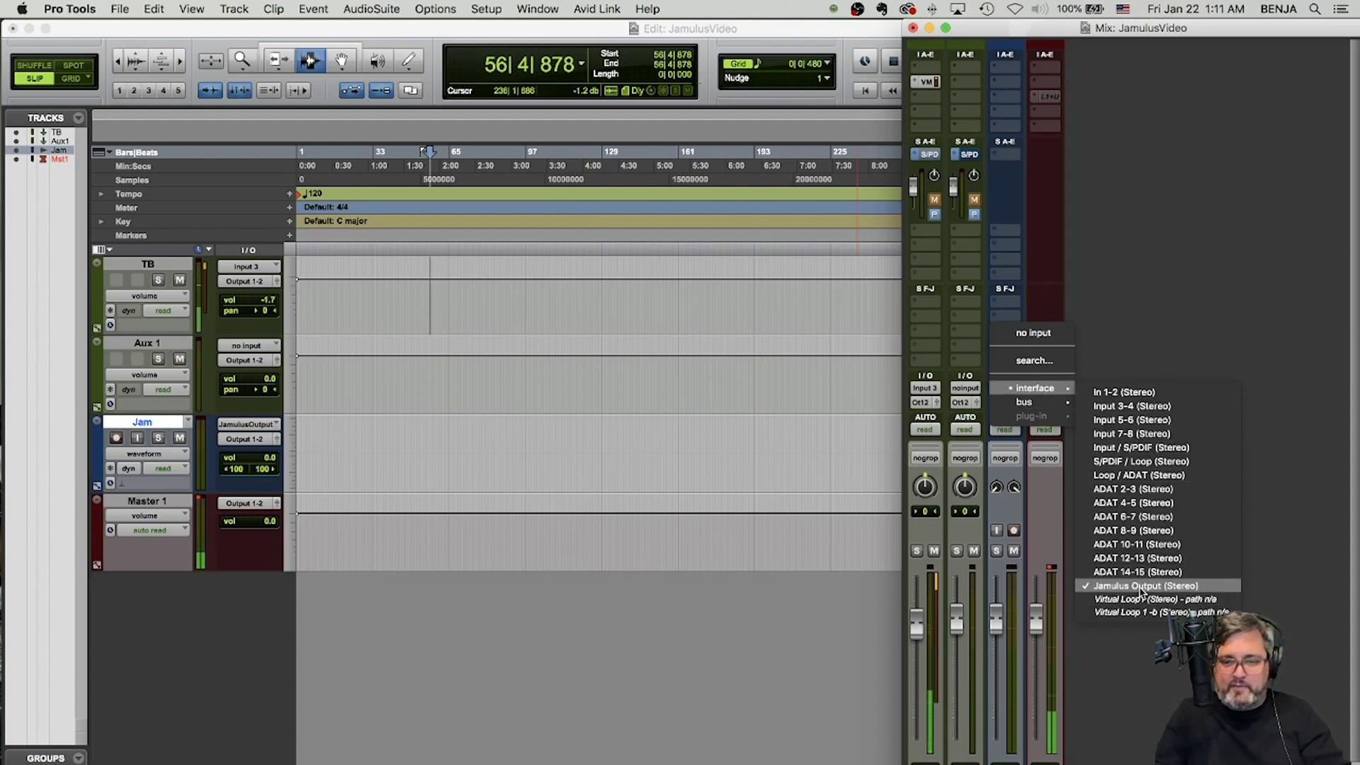
click(1211, 221)
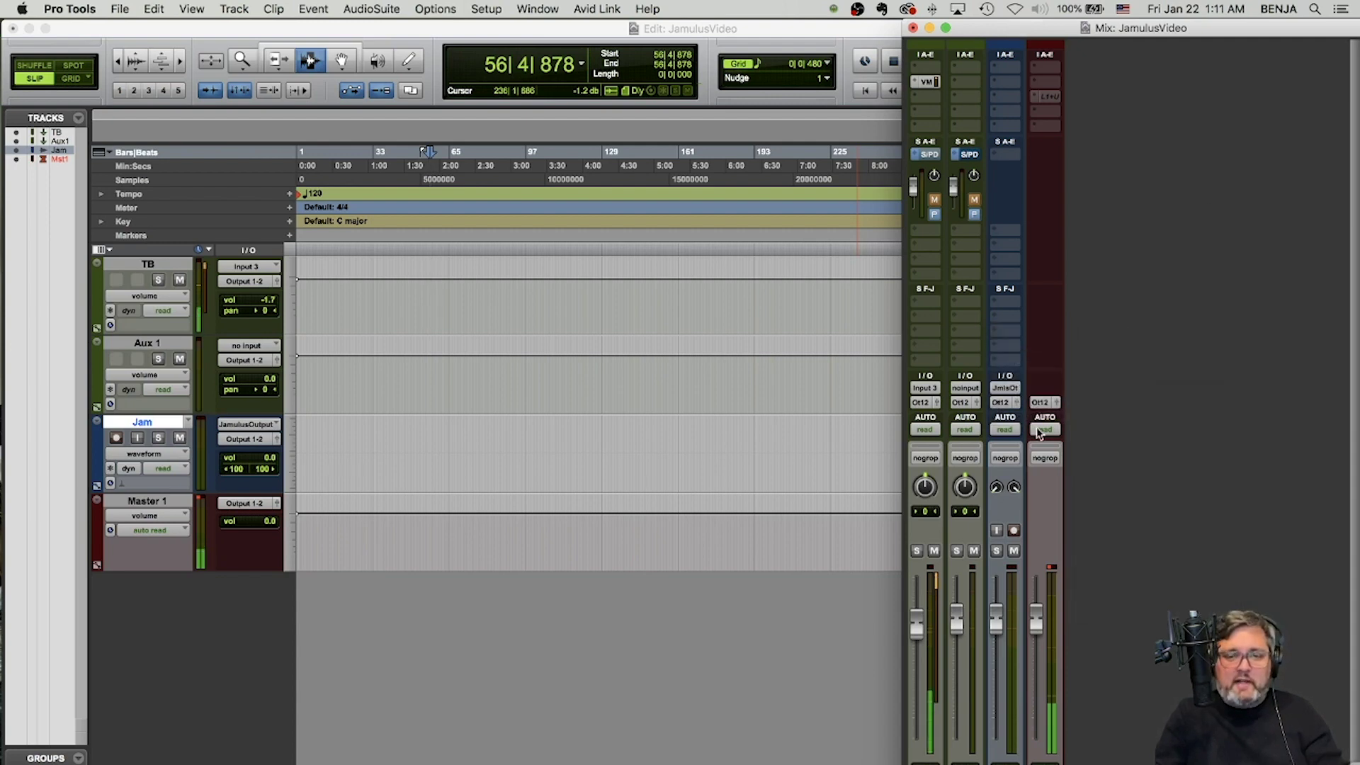
key(super+Tab)
click(684, 402)
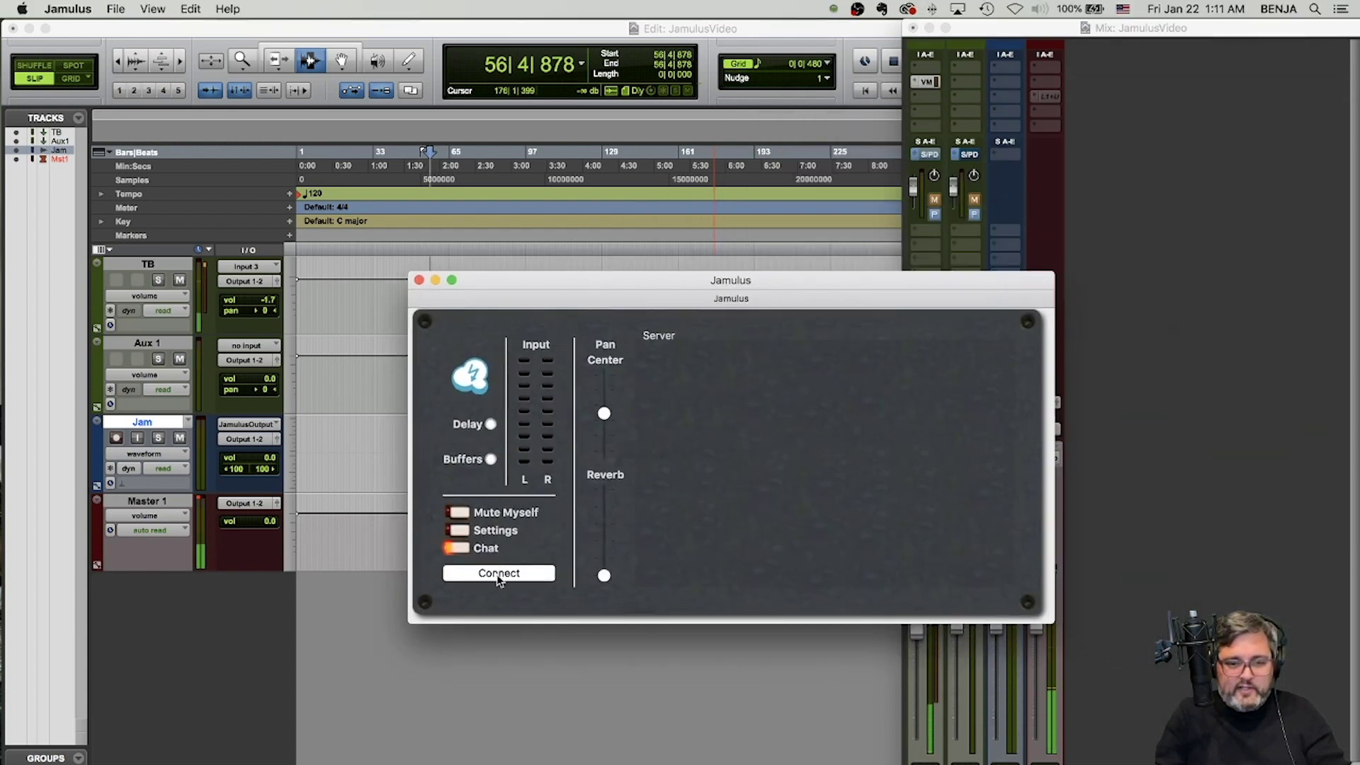
- Connect Jamulus to the local server, enlarge its mixer, and record-arm the Jam track
click(500, 577)
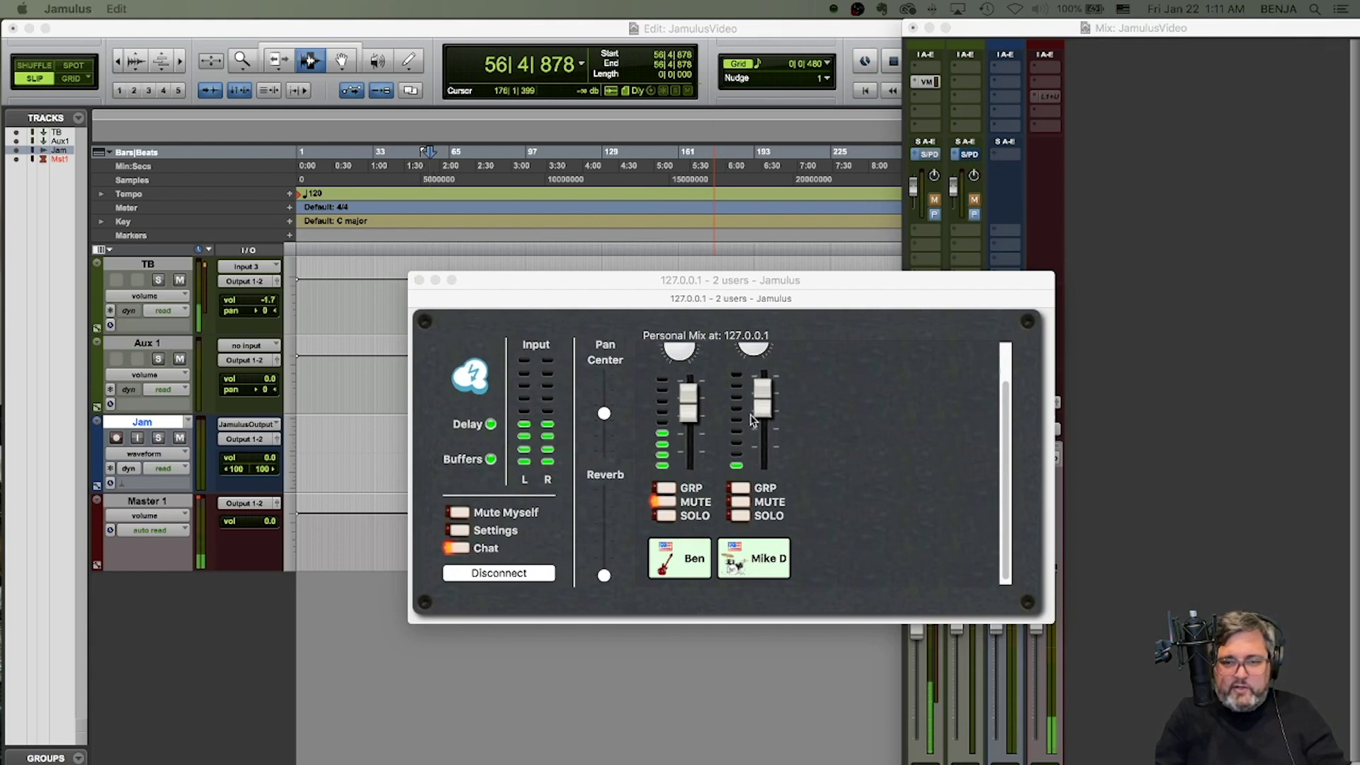
drag(1053, 624, 1047, 726)
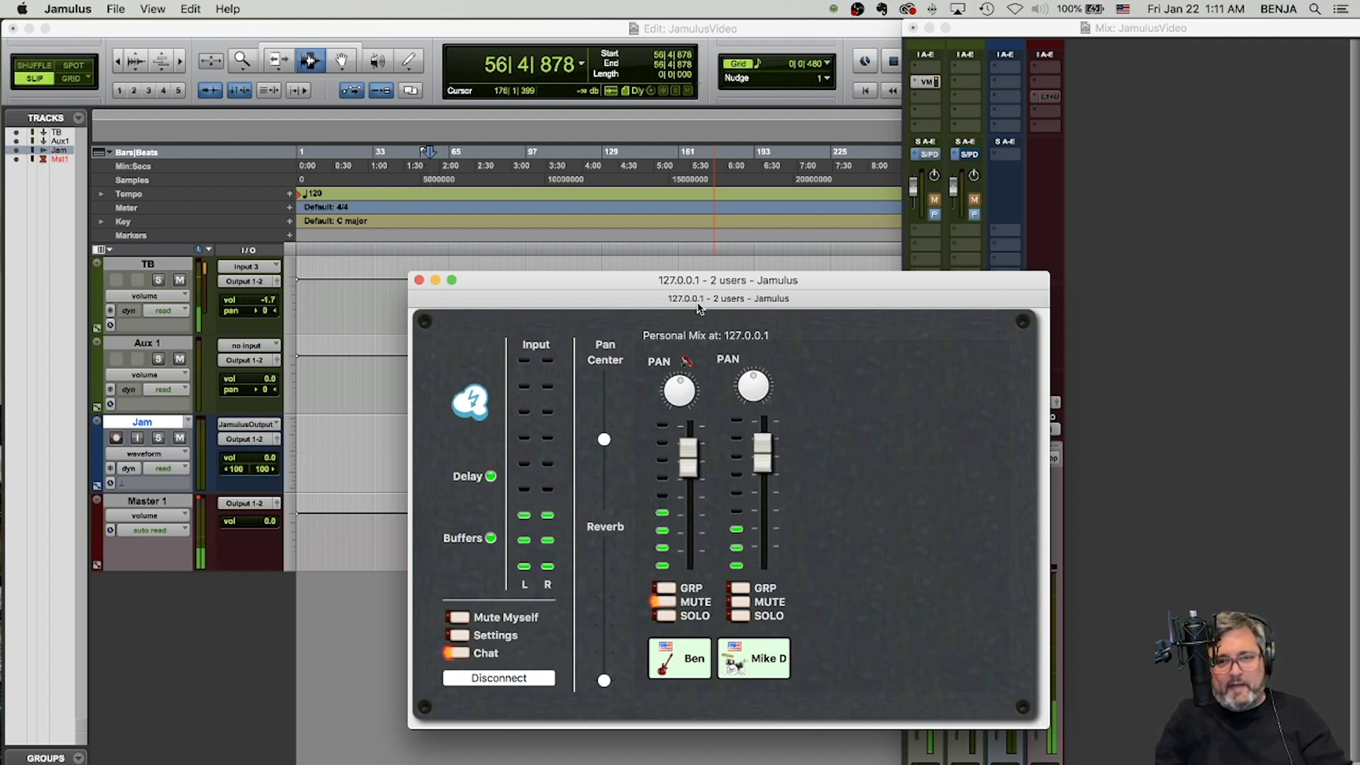
click(1001, 32)
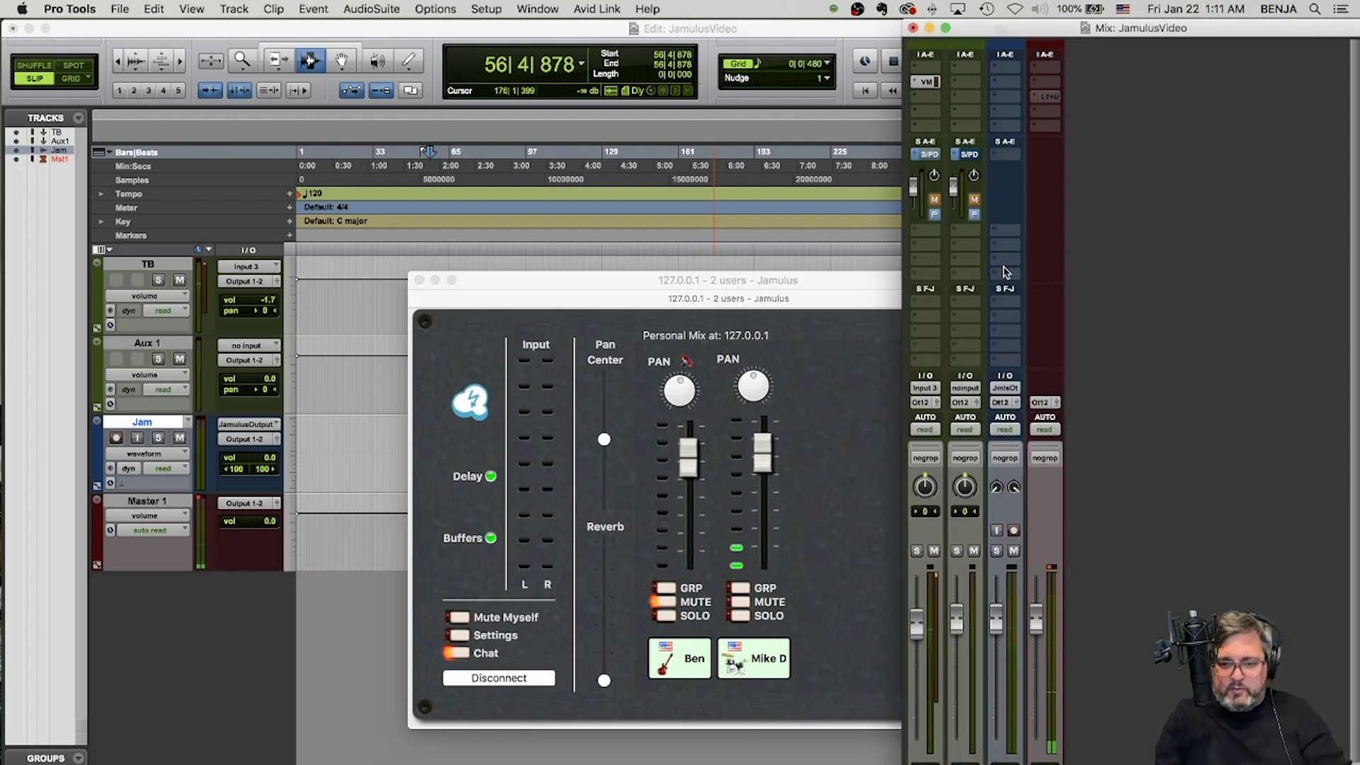
click(1014, 531)
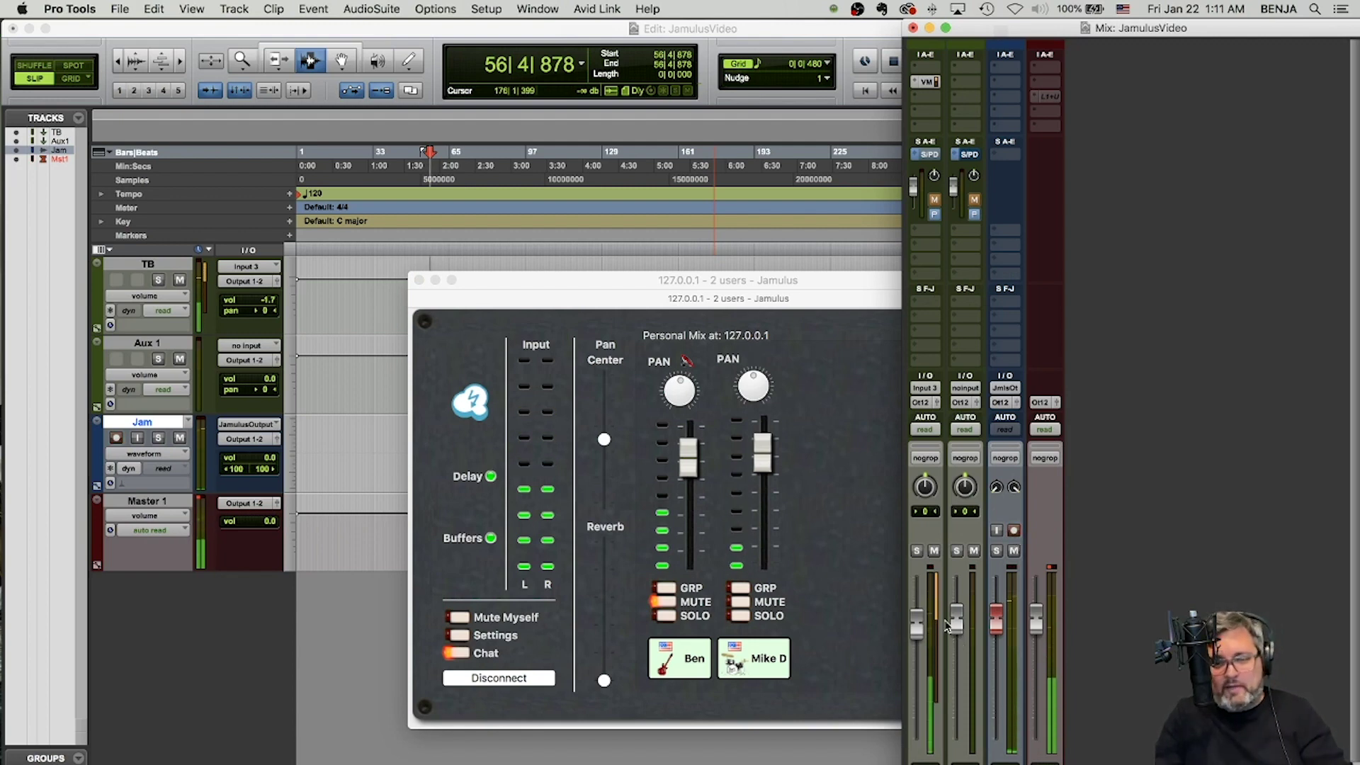
- Lower the second user's fader slightly and start recording on Jam from 24|4|550
click(762, 464)
mouse_move(762, 464)
mouse_down()
mouse_move(761, 546)
mouse_move(762, 453)
mouse_move(761, 483)
mouse_up()
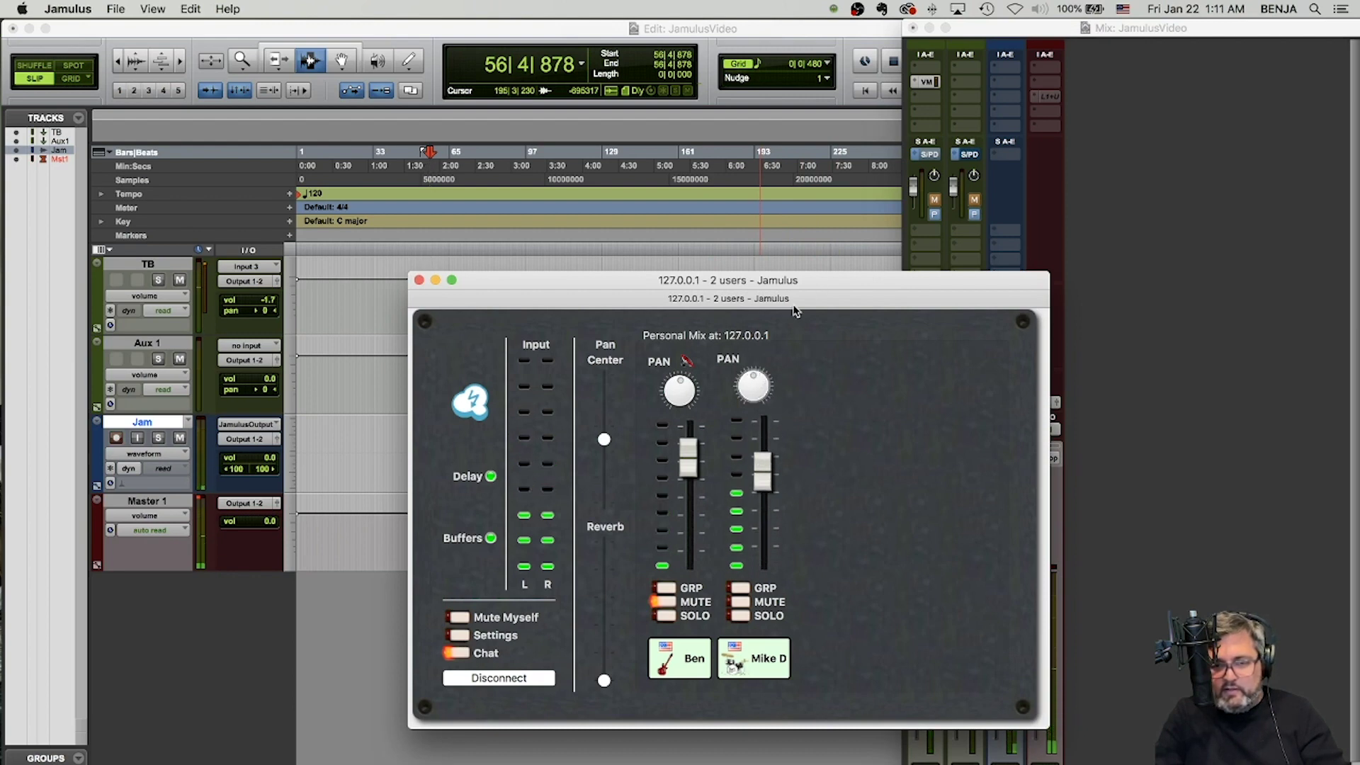
drag(794, 307, 612, 262)
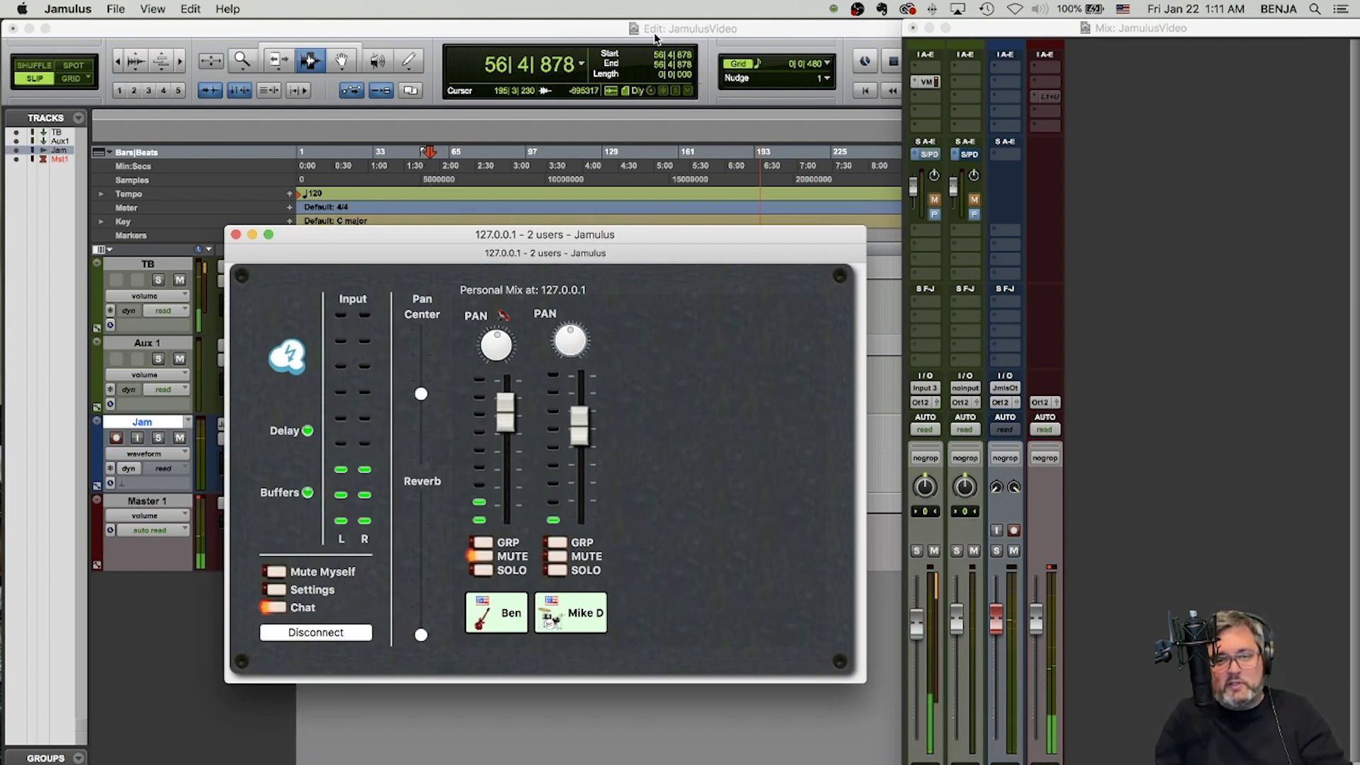
drag(639, 231, 593, 366)
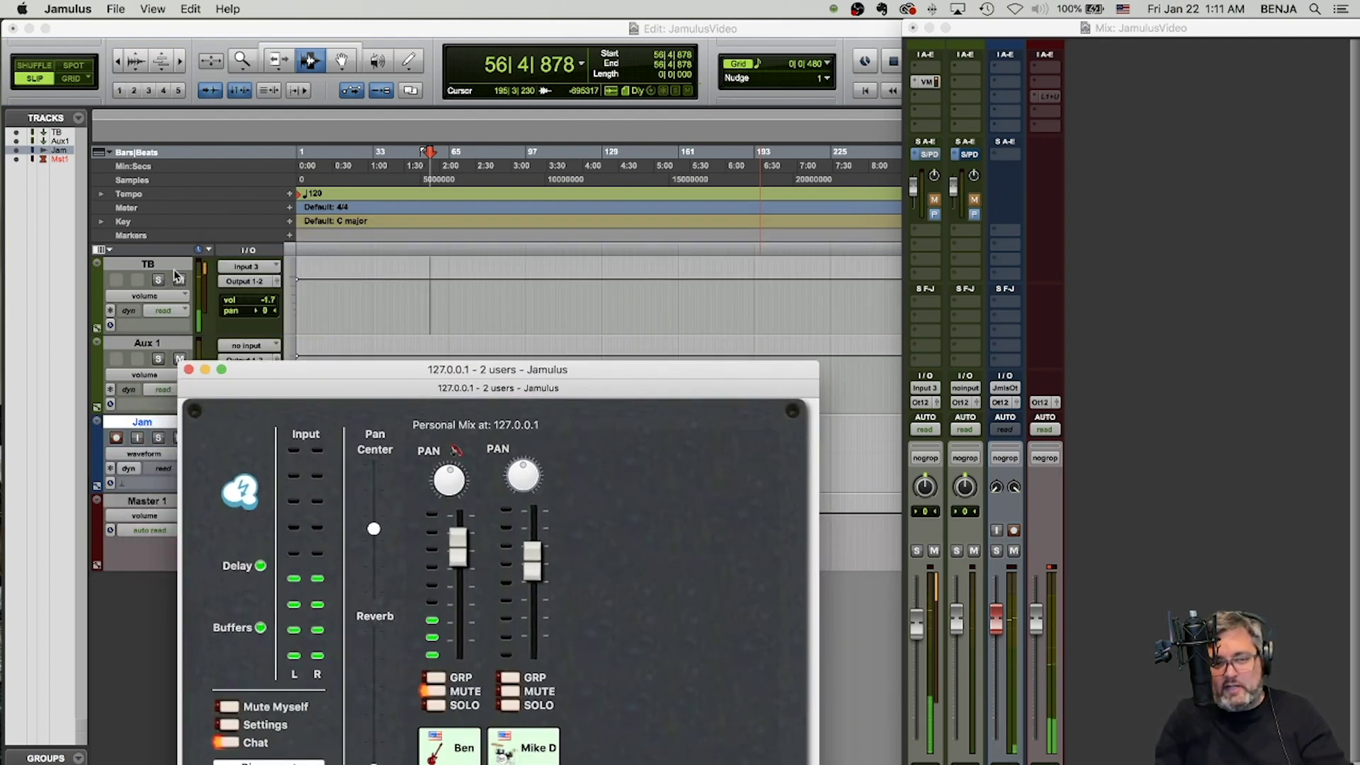
drag(345, 364, 364, 429)
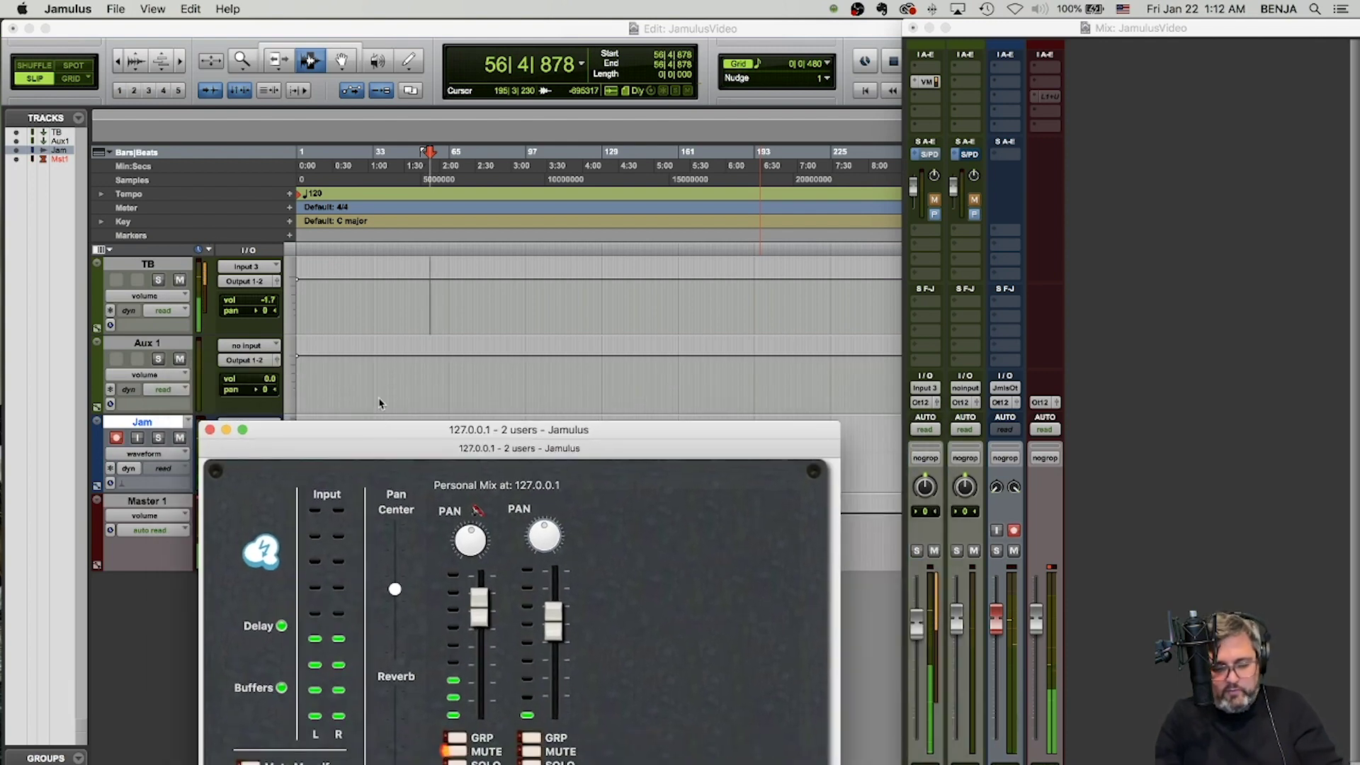
click(354, 325)
key(space)
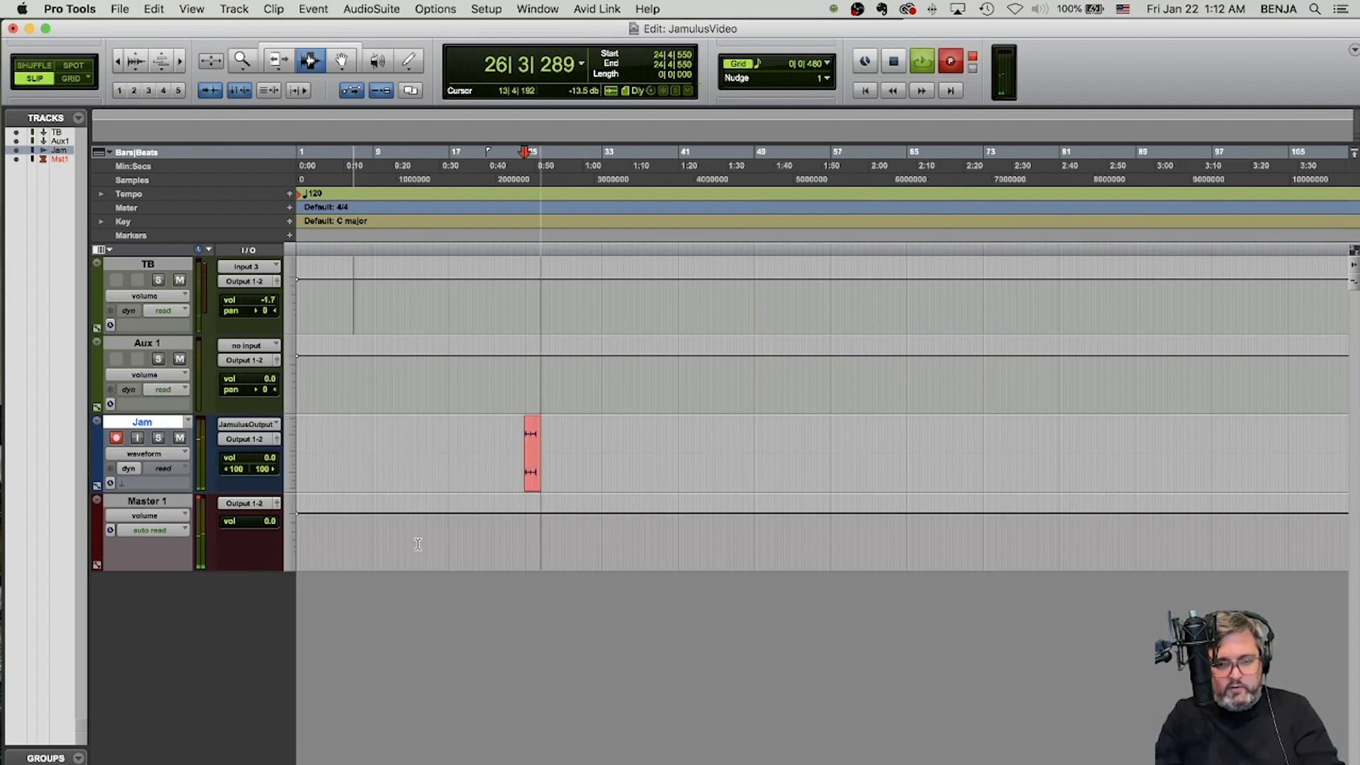
- Stop the test recording on the Jam track and undo it
key(super+bracketright)
key(super+bracketleft)
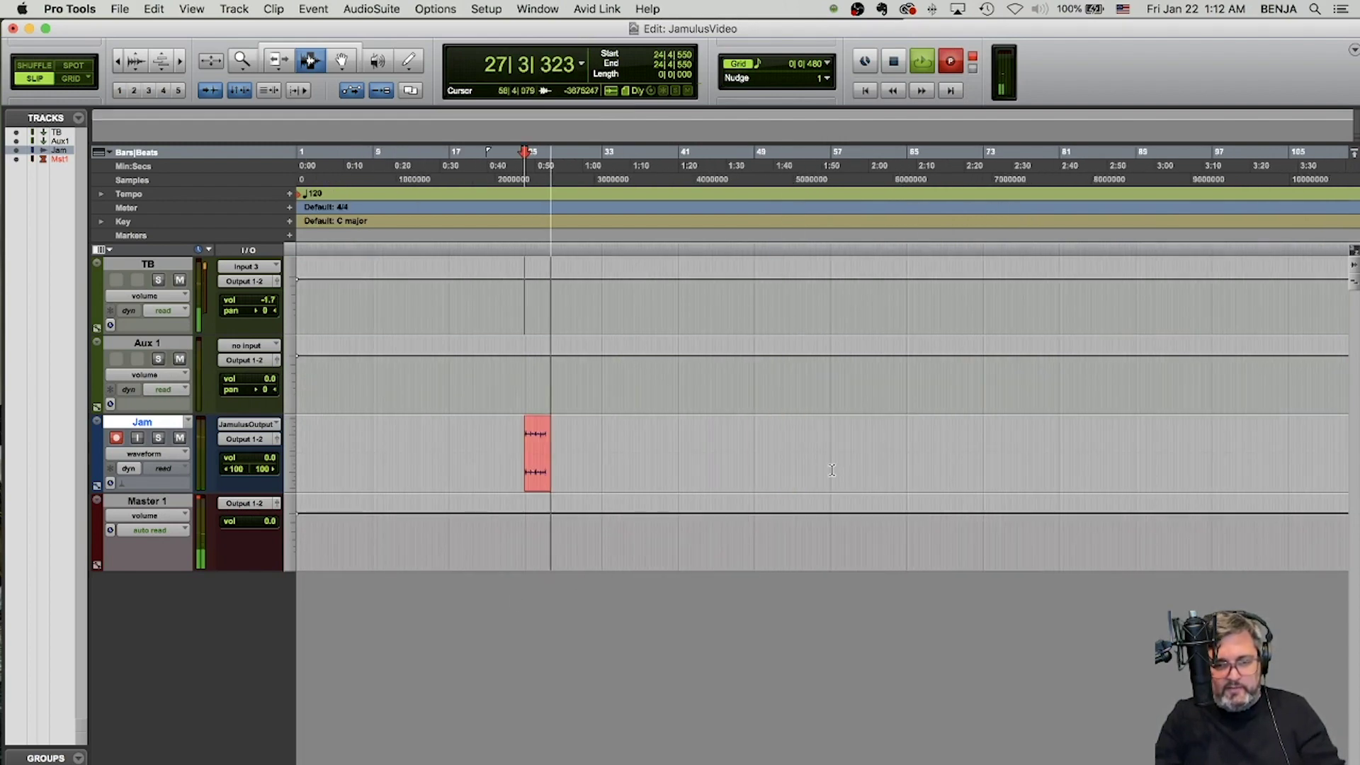
key(space)
key(super+z)
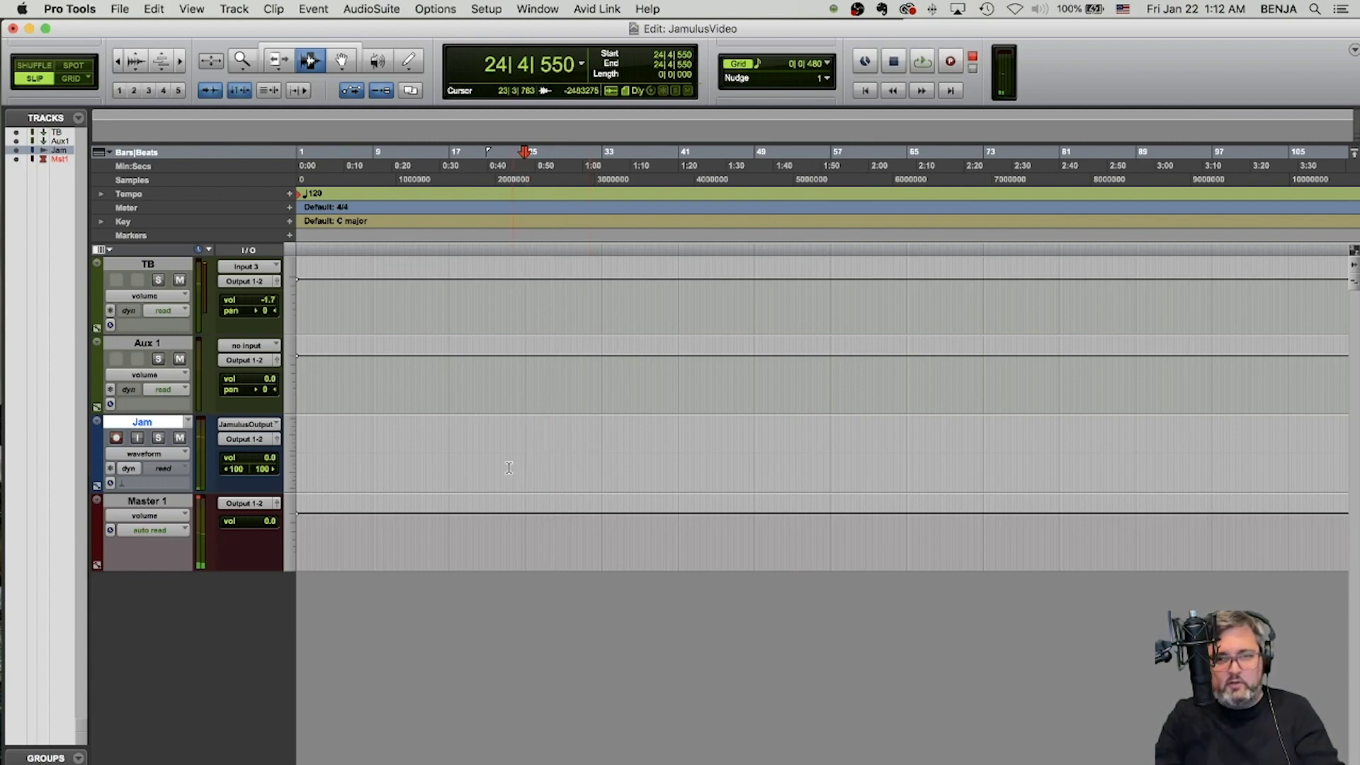
- Quit Jamulus and show the Pro Tools Mix window with Cmd+=
key(super+Tab)
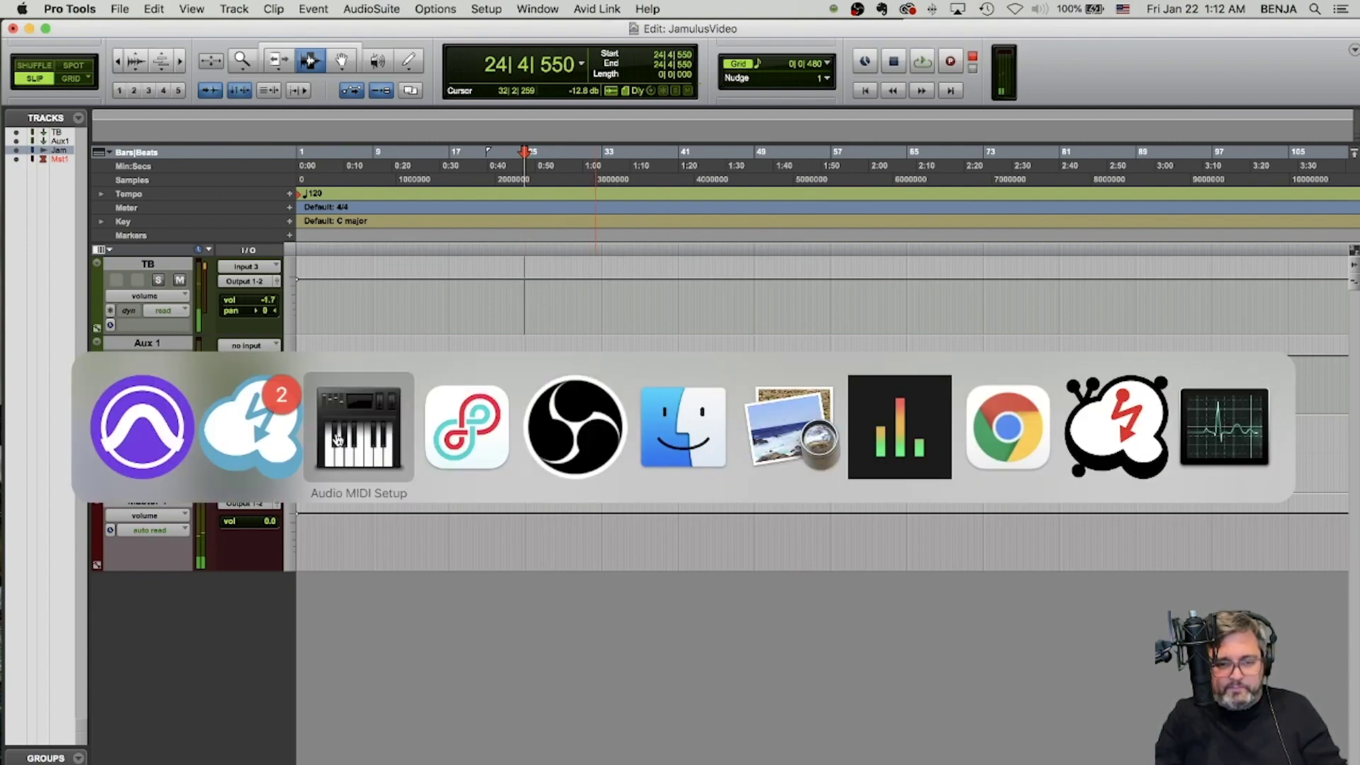
click(301, 439)
drag(616, 429, 820, 293)
key(super+q)
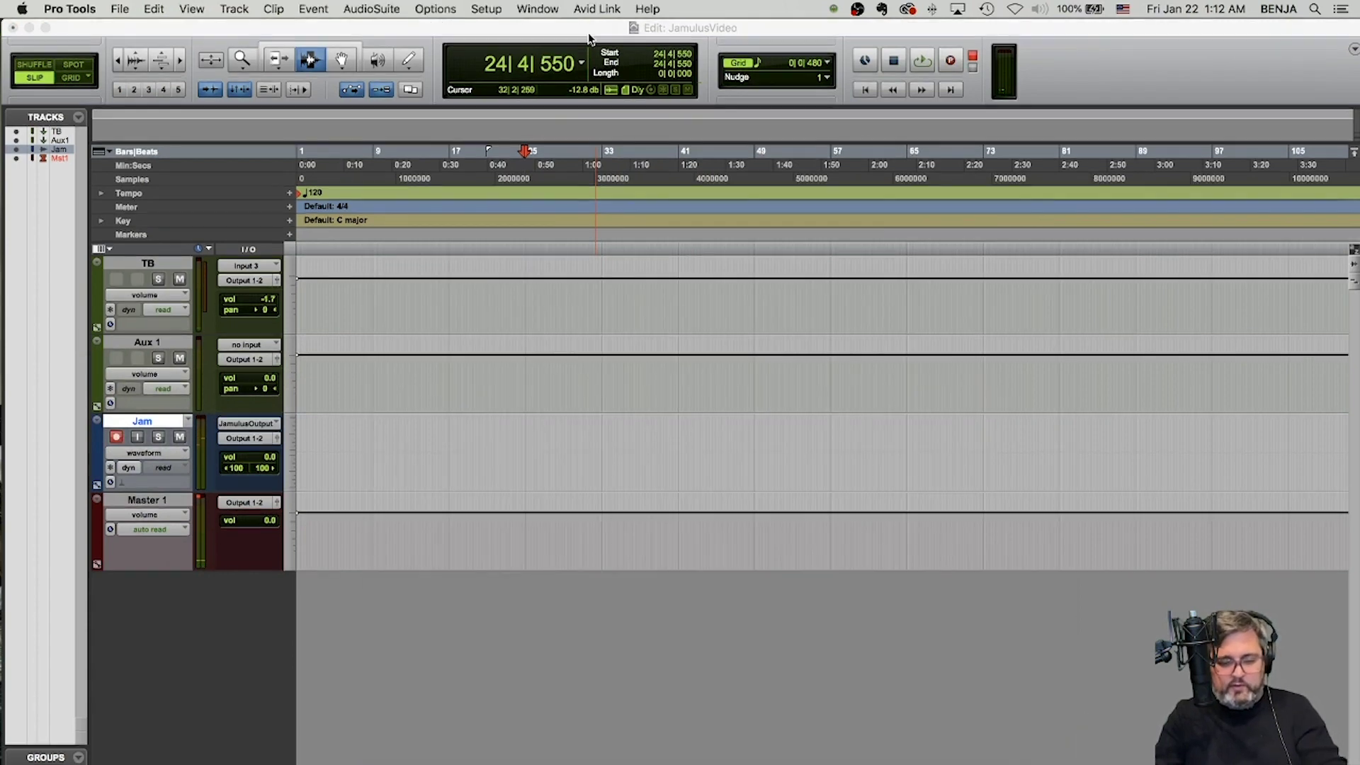
key(super+equal)
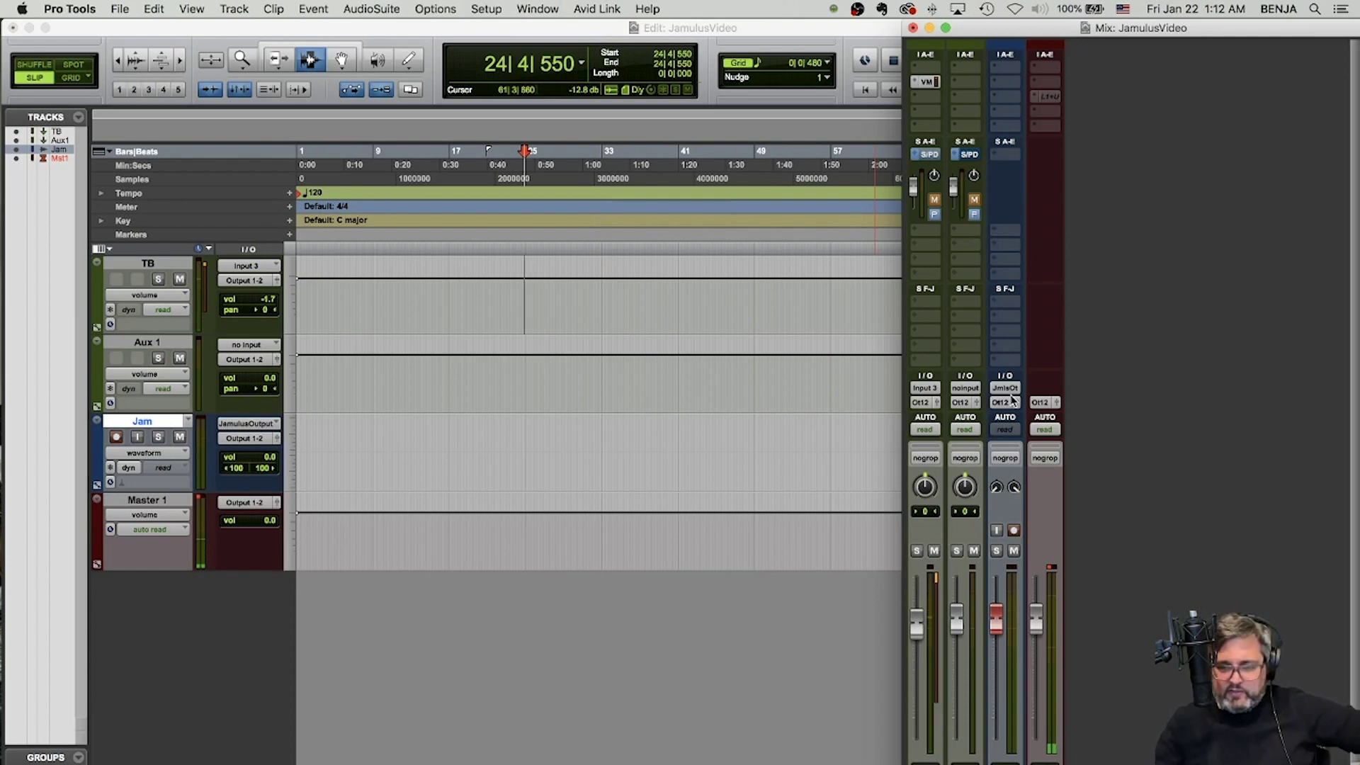
- Mute the Jam track in the mixer
click(1013, 551)
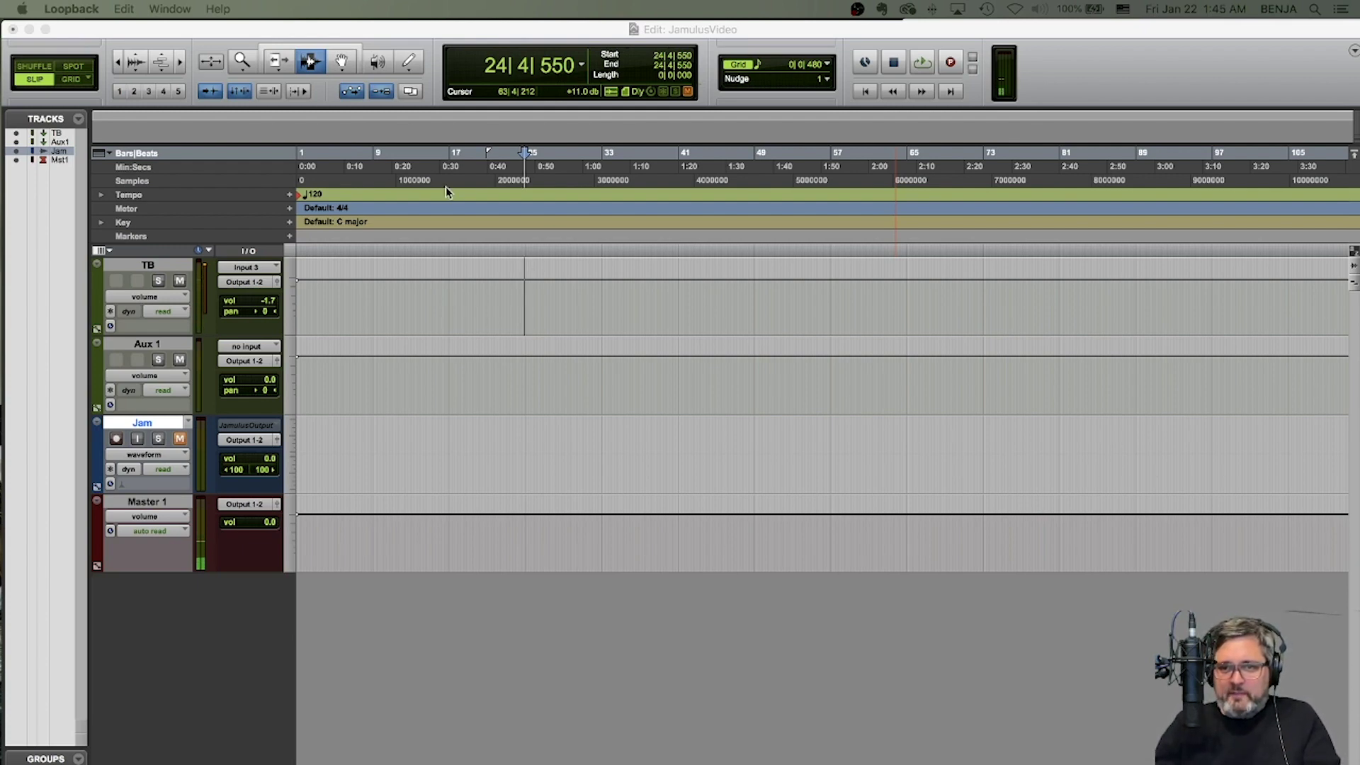
click(391, 34)
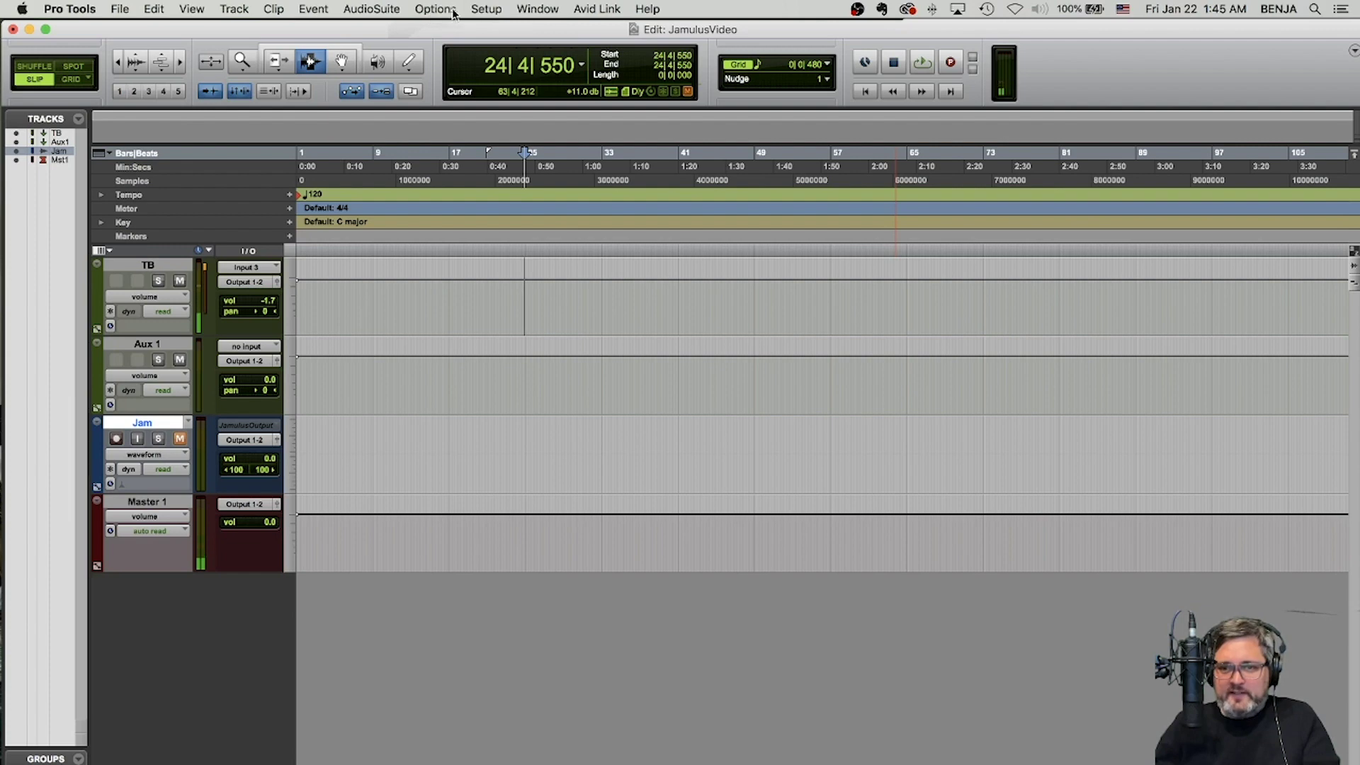
click(440, 10)
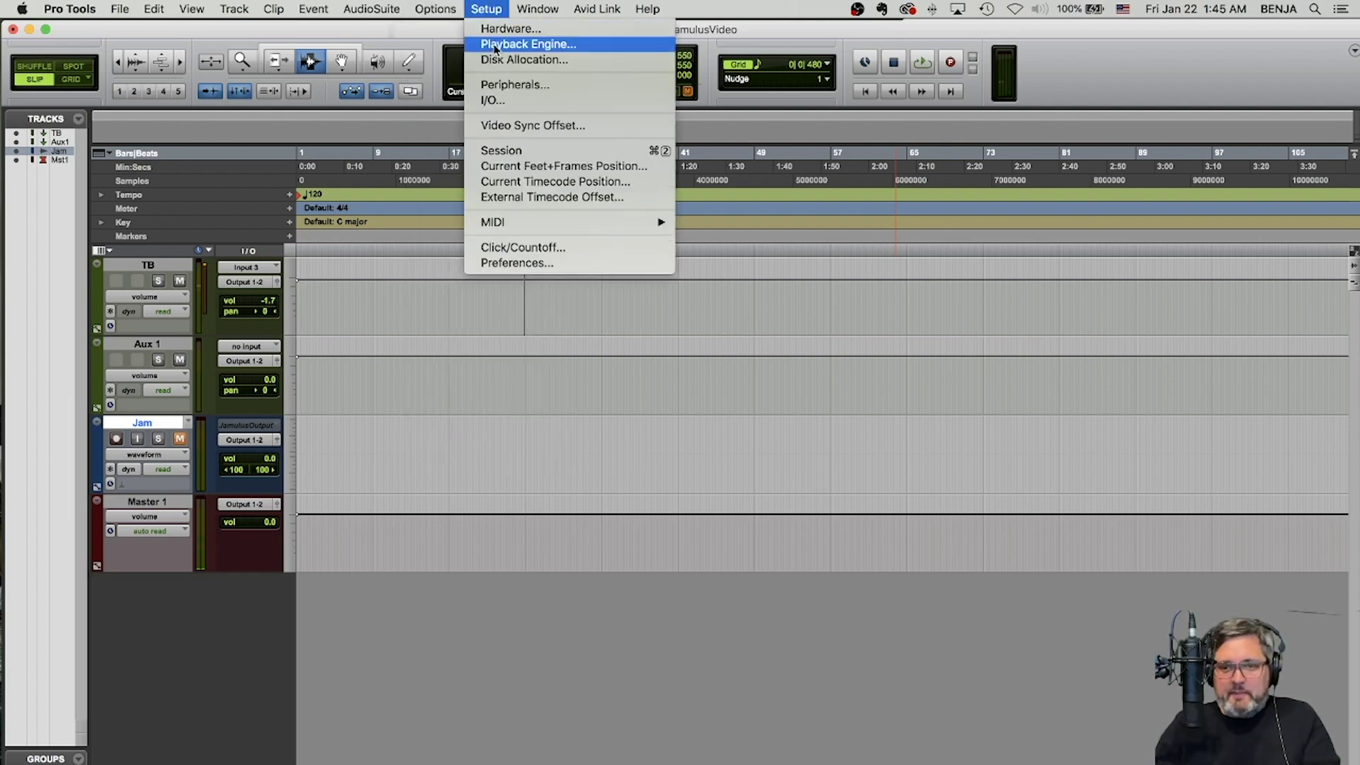
click(496, 44)
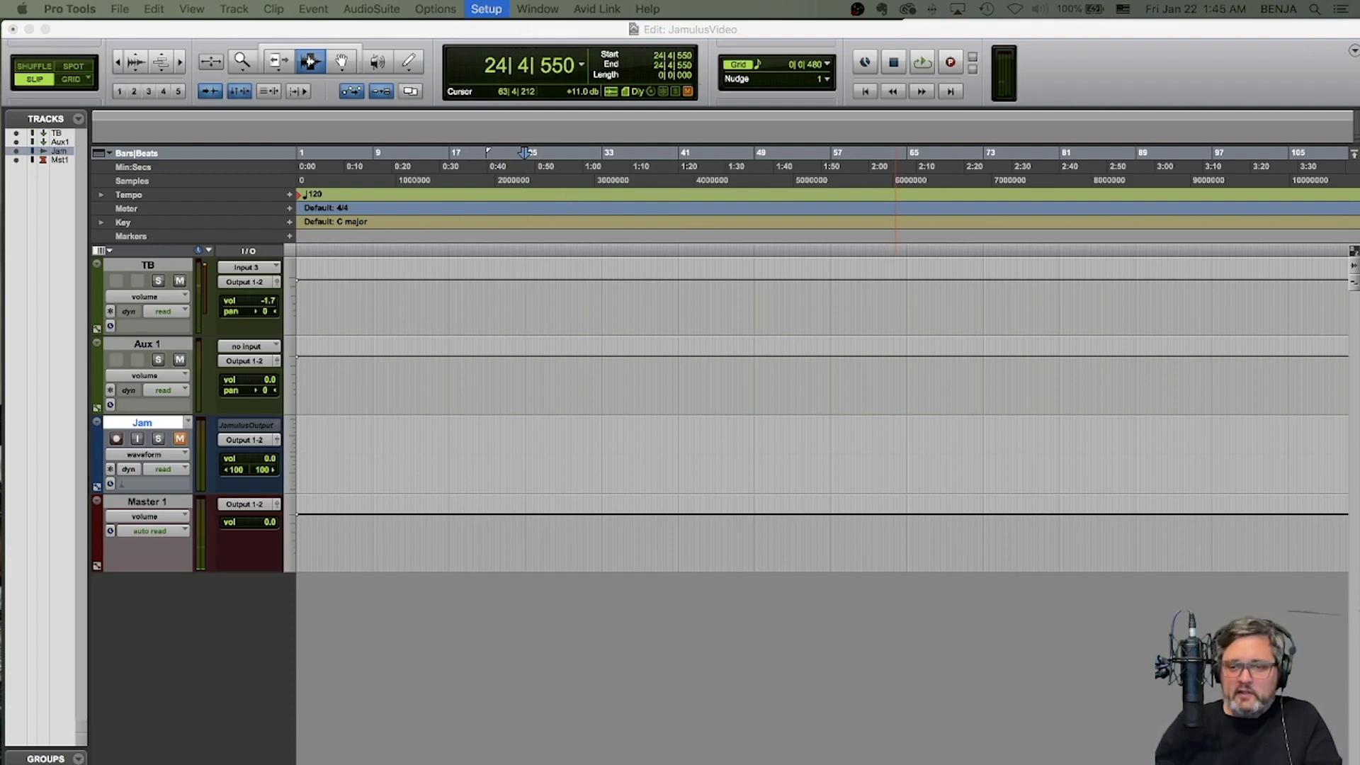
click(636, 281)
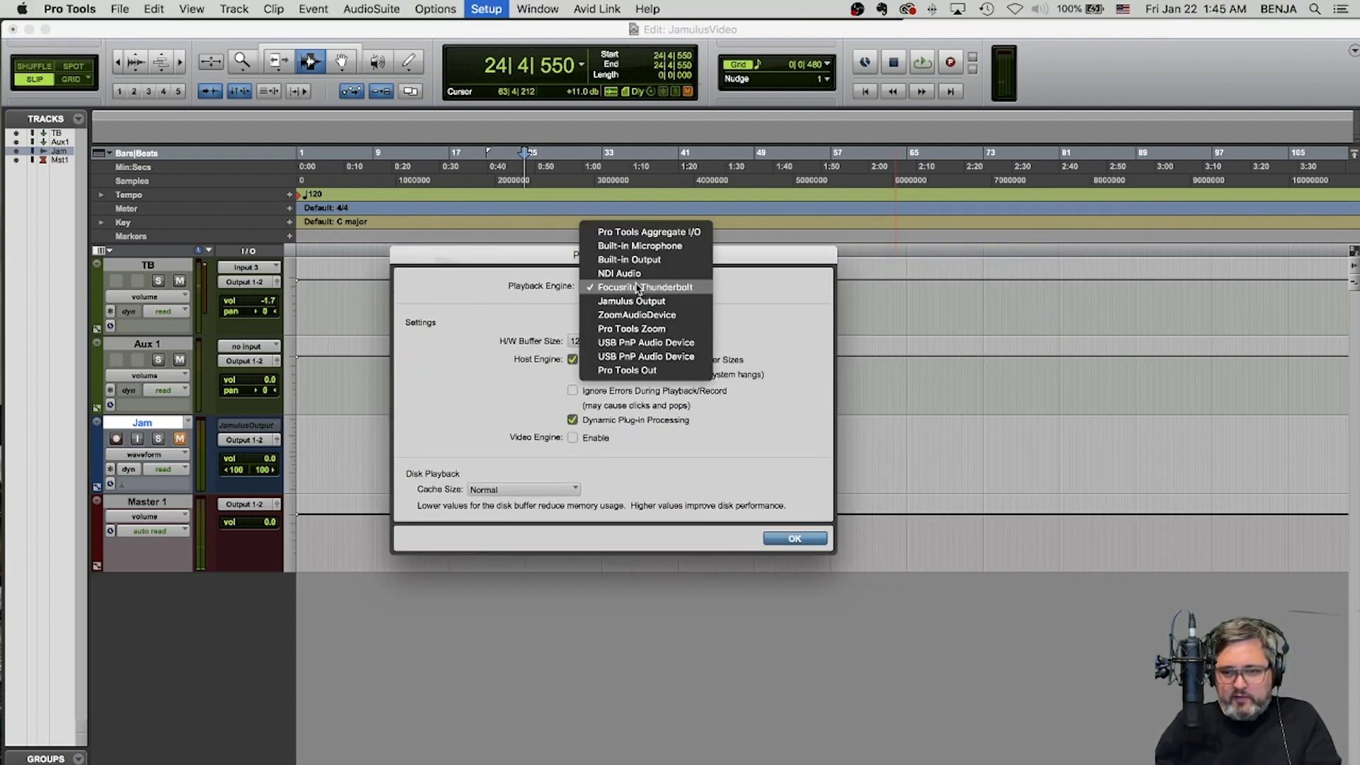
click(730, 294)
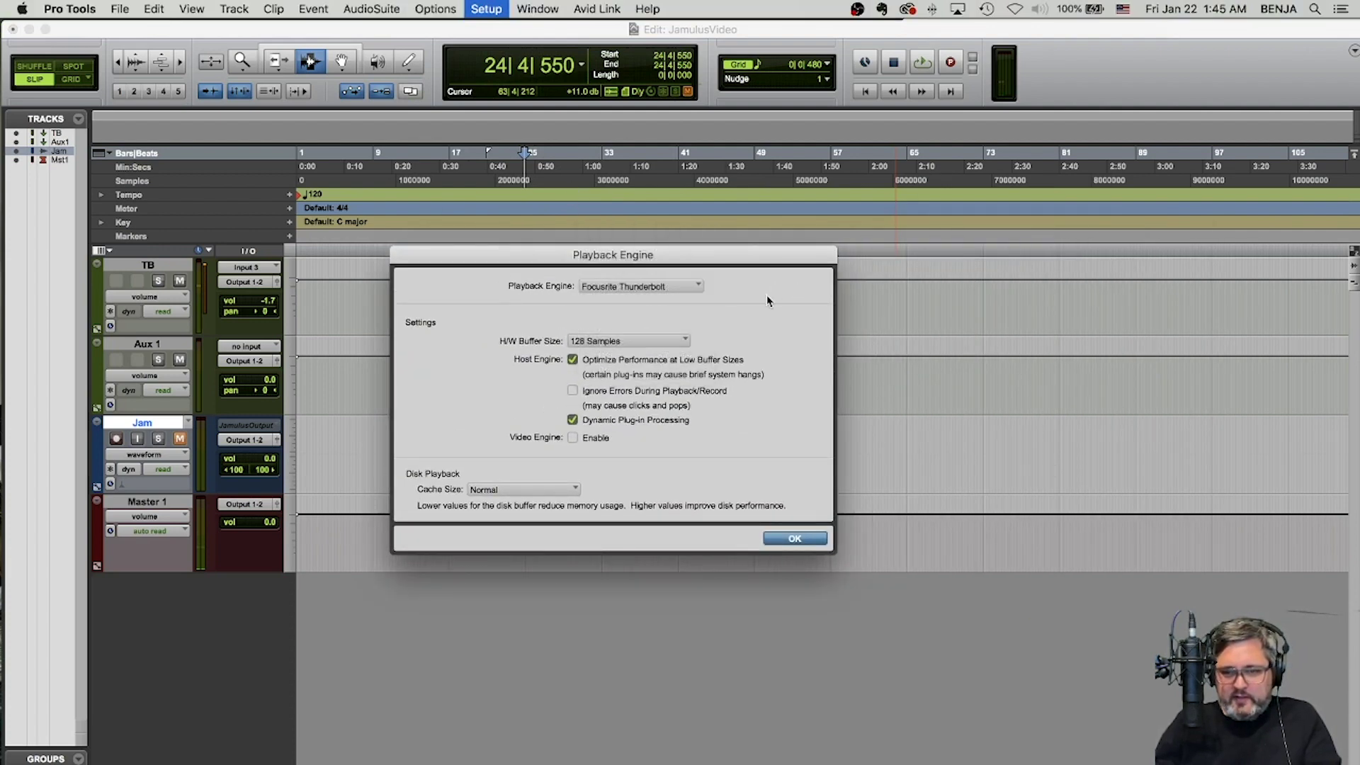
click(791, 540)
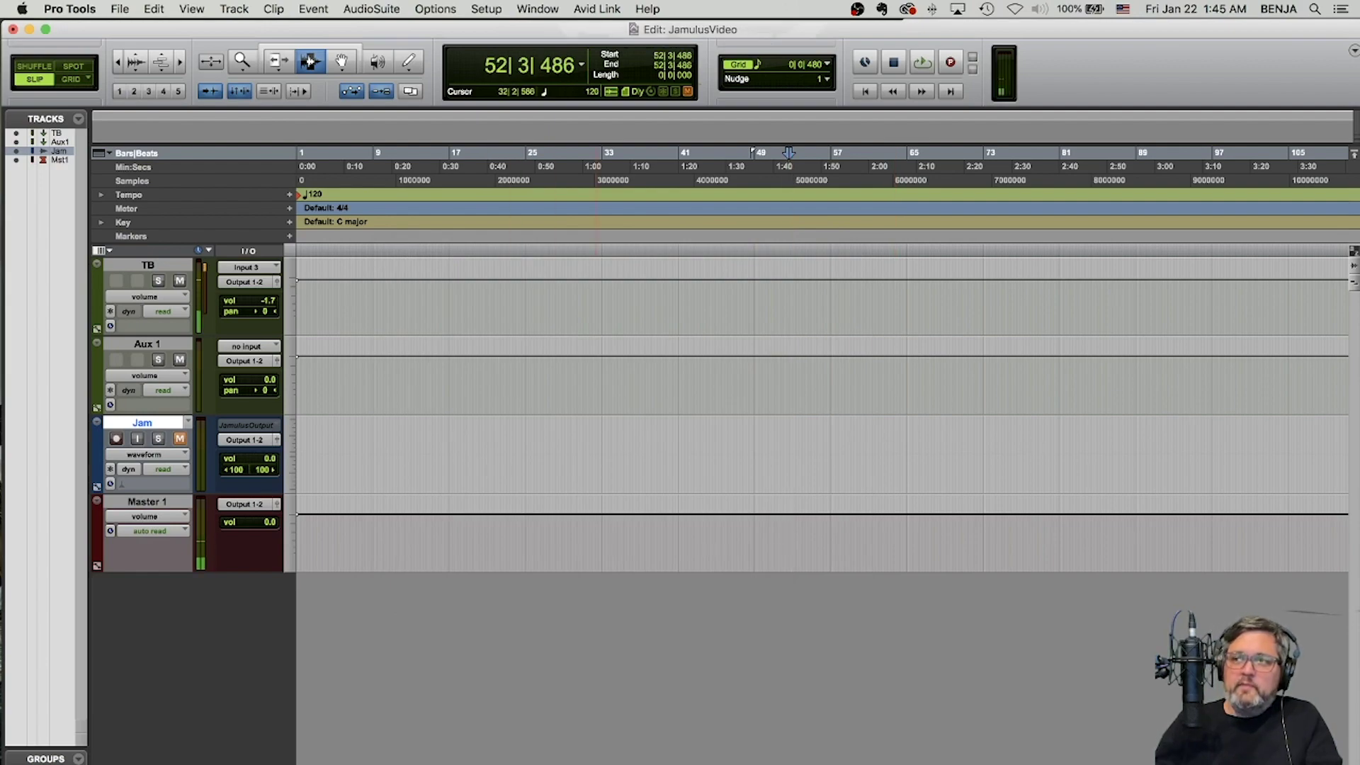
- In Loopback's Jamulus Output device, wire Channel 1 (L) to monitor Channel 3 and Channel 2 (R) to Channel 4
key(super+Tab)
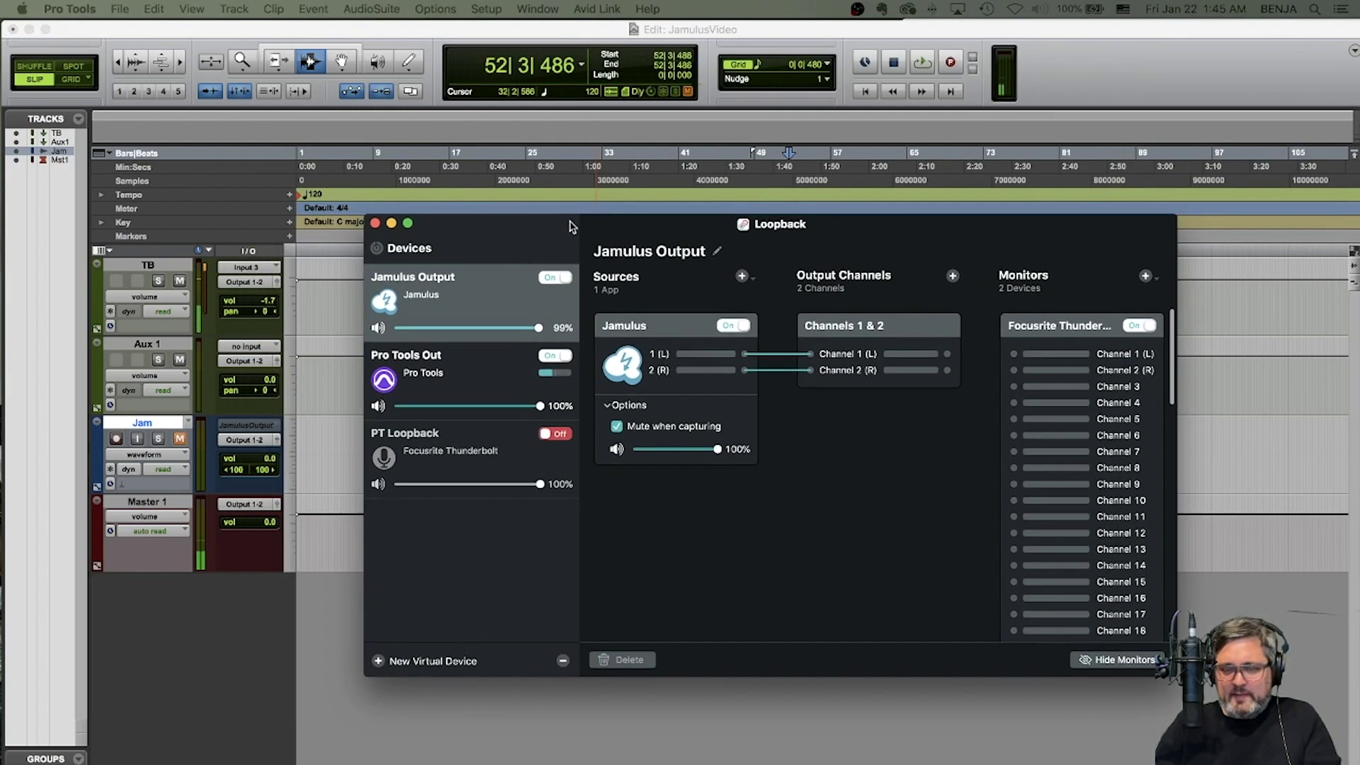
click(571, 226)
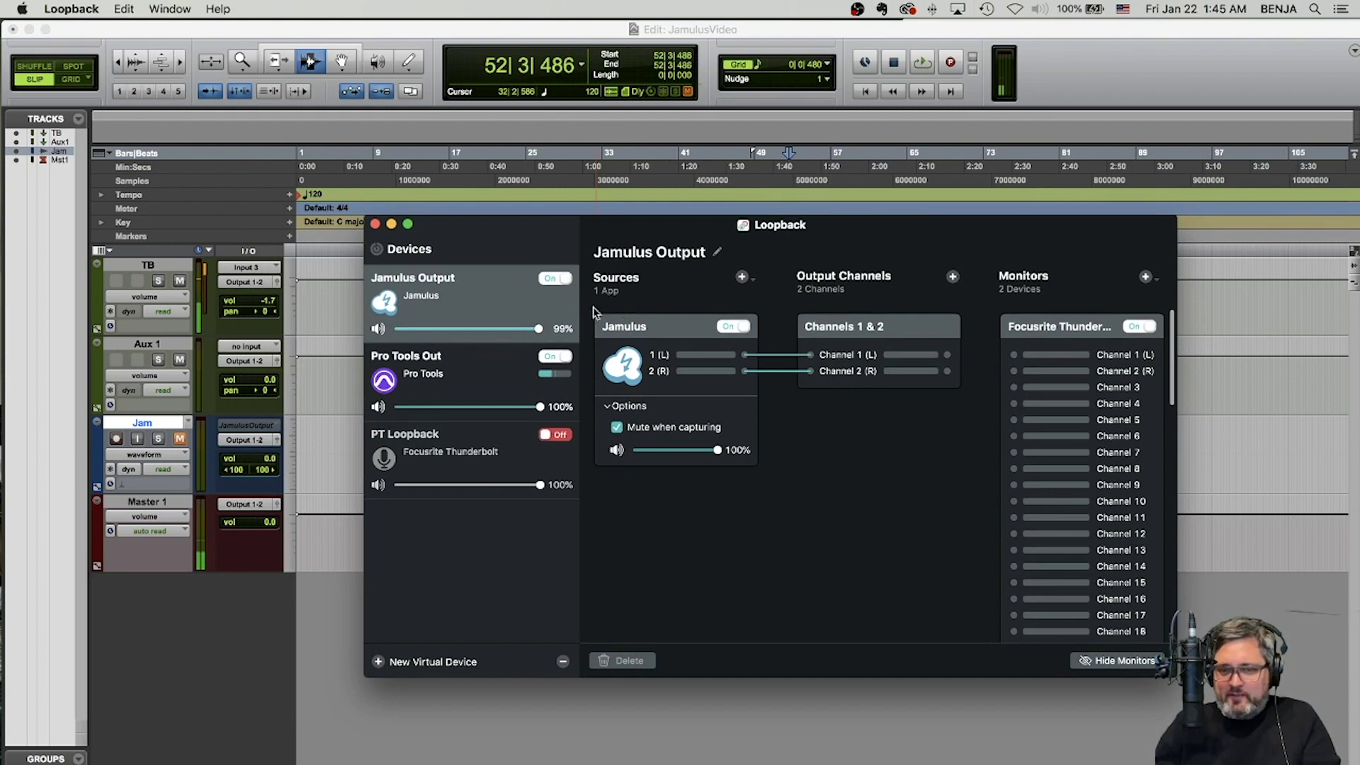
click(506, 302)
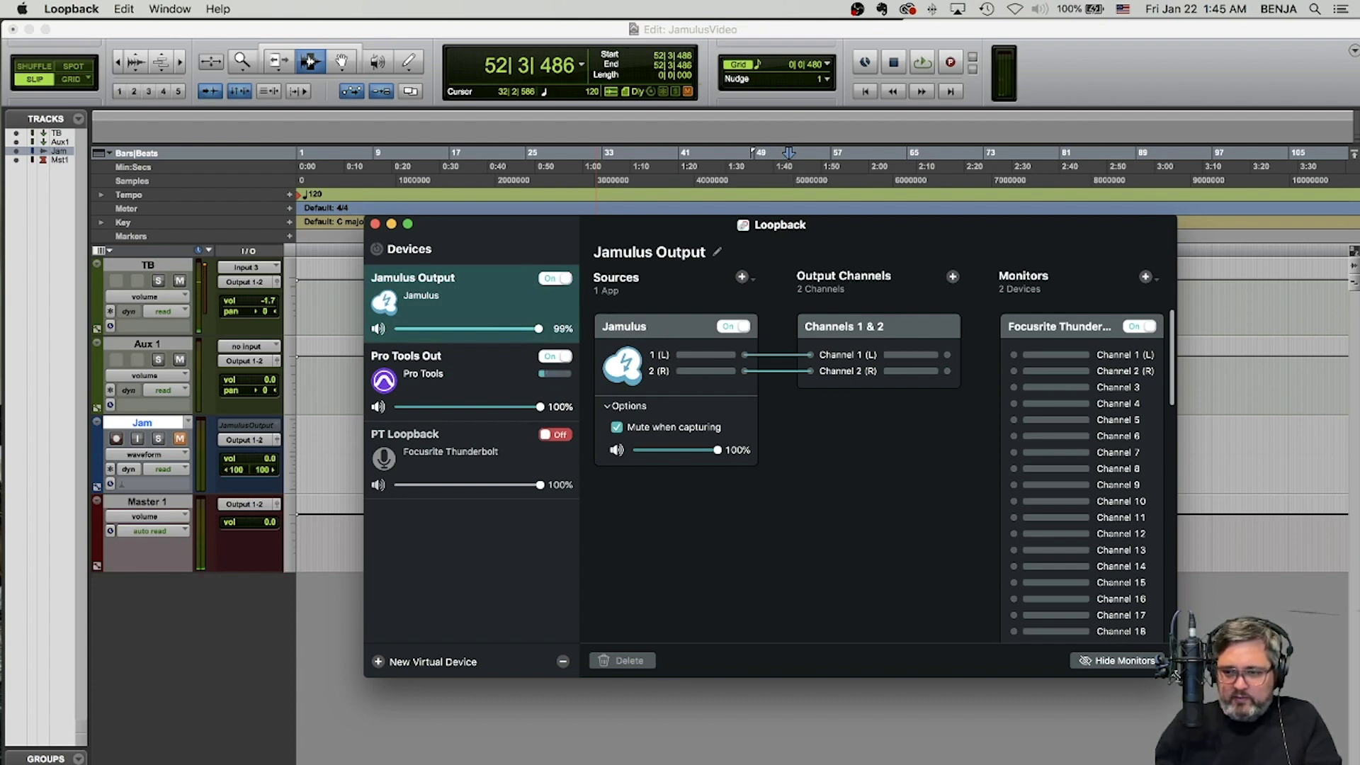
drag(1173, 674, 1249, 764)
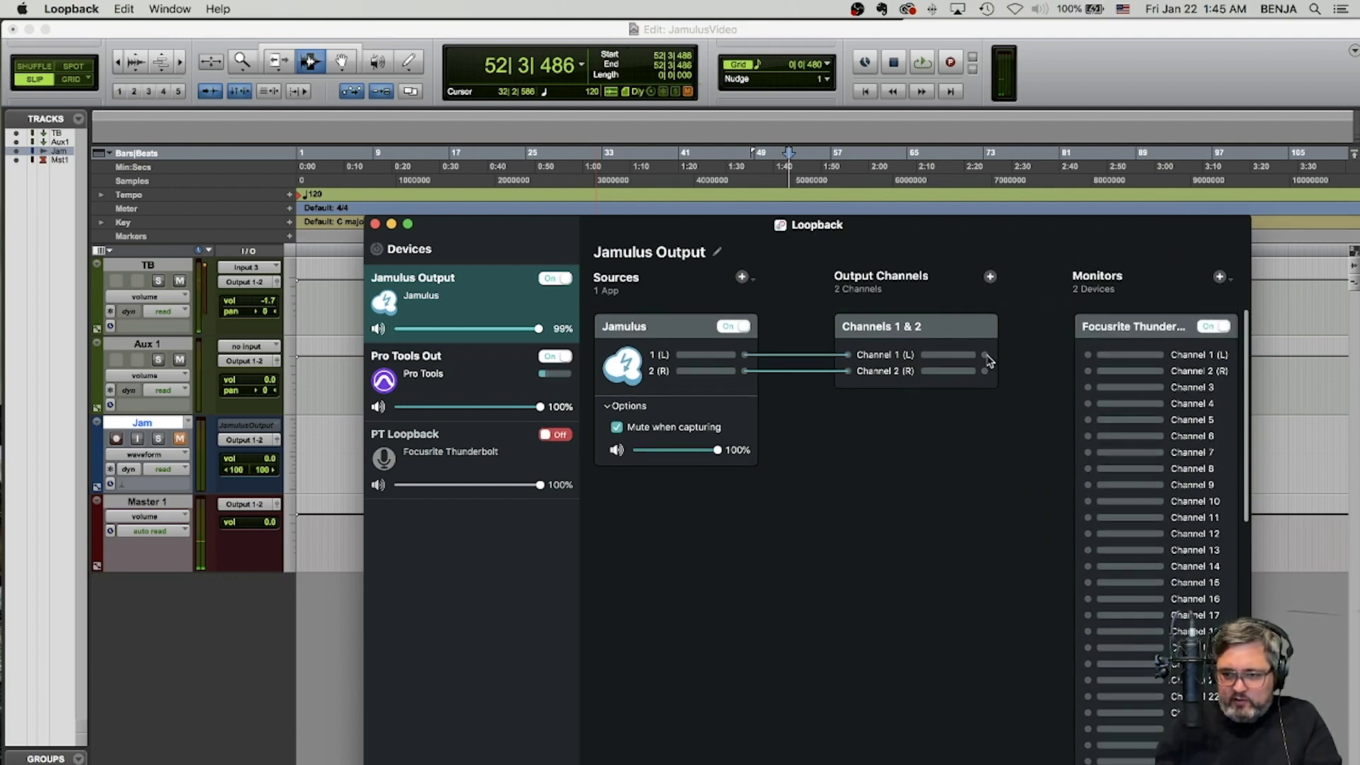
drag(988, 360, 1097, 389)
drag(985, 371, 1099, 407)
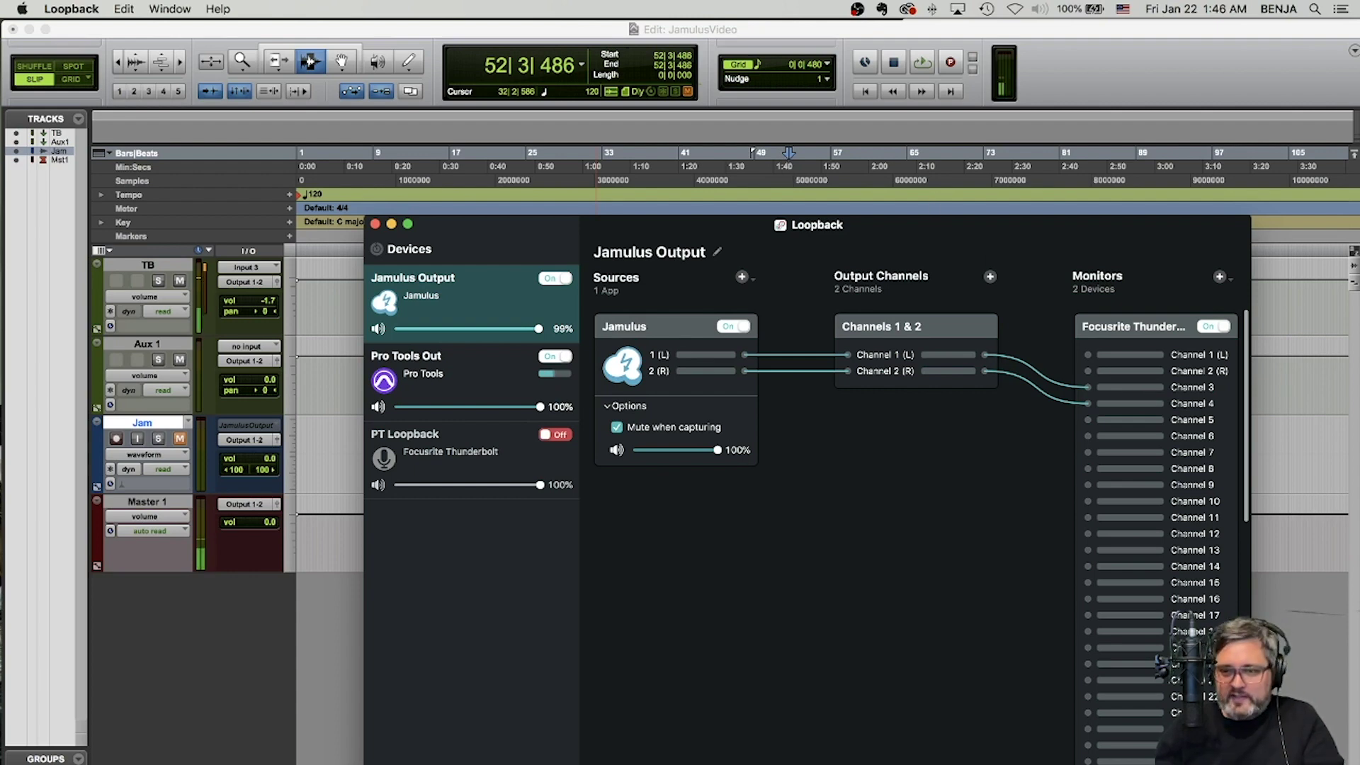
key(super+Tab)
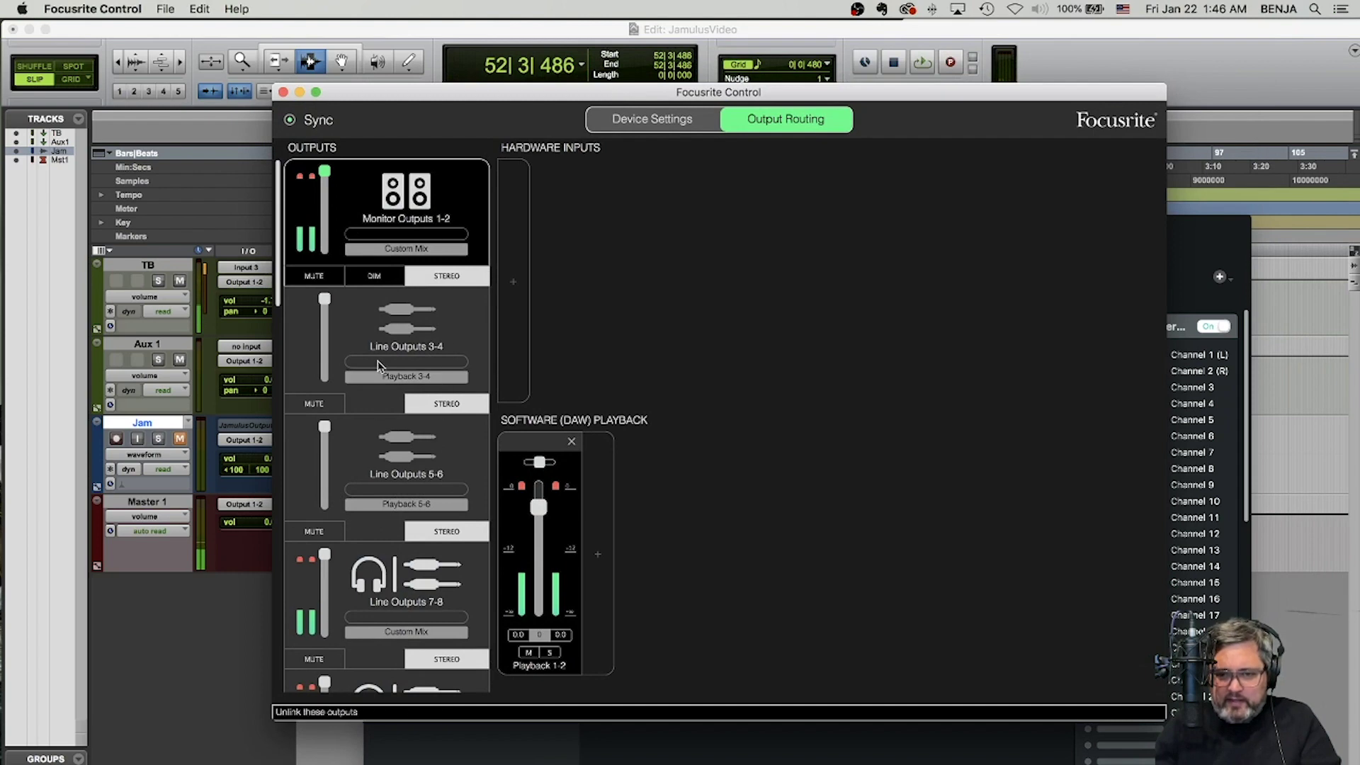
- Set the Loopback 1-2 output source to Playback 3-4 in Focusrite's Output Routing
click(400, 376)
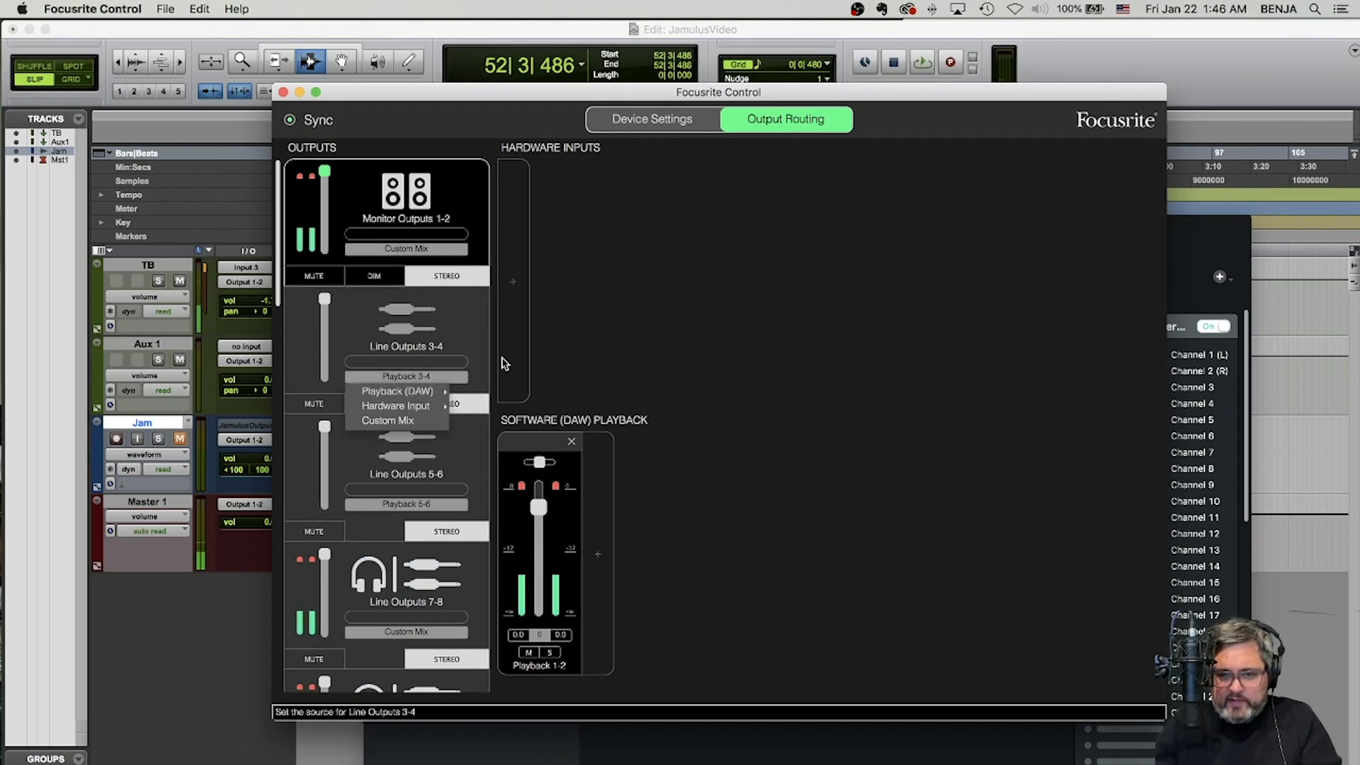
click(499, 366)
scroll(453, 442, down, 15)
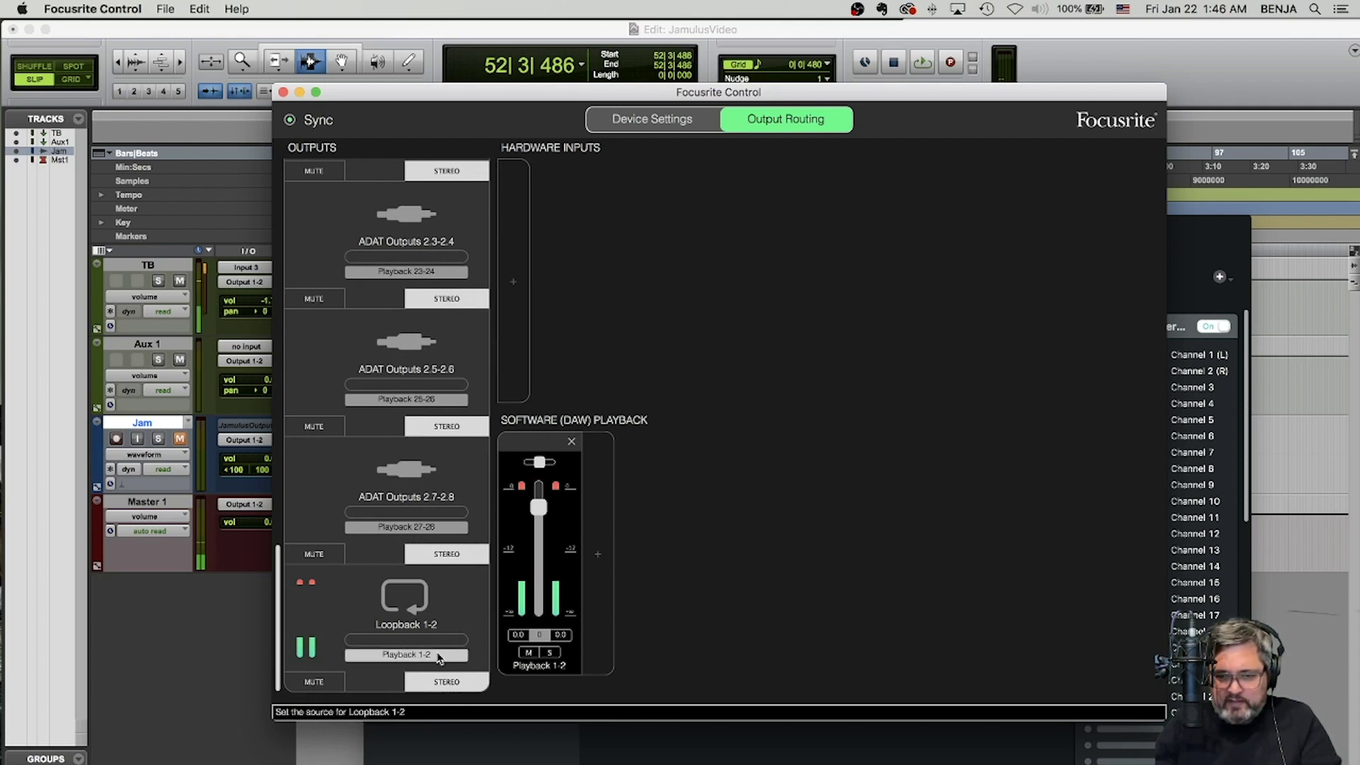
click(438, 655)
mouse_move(418, 672)
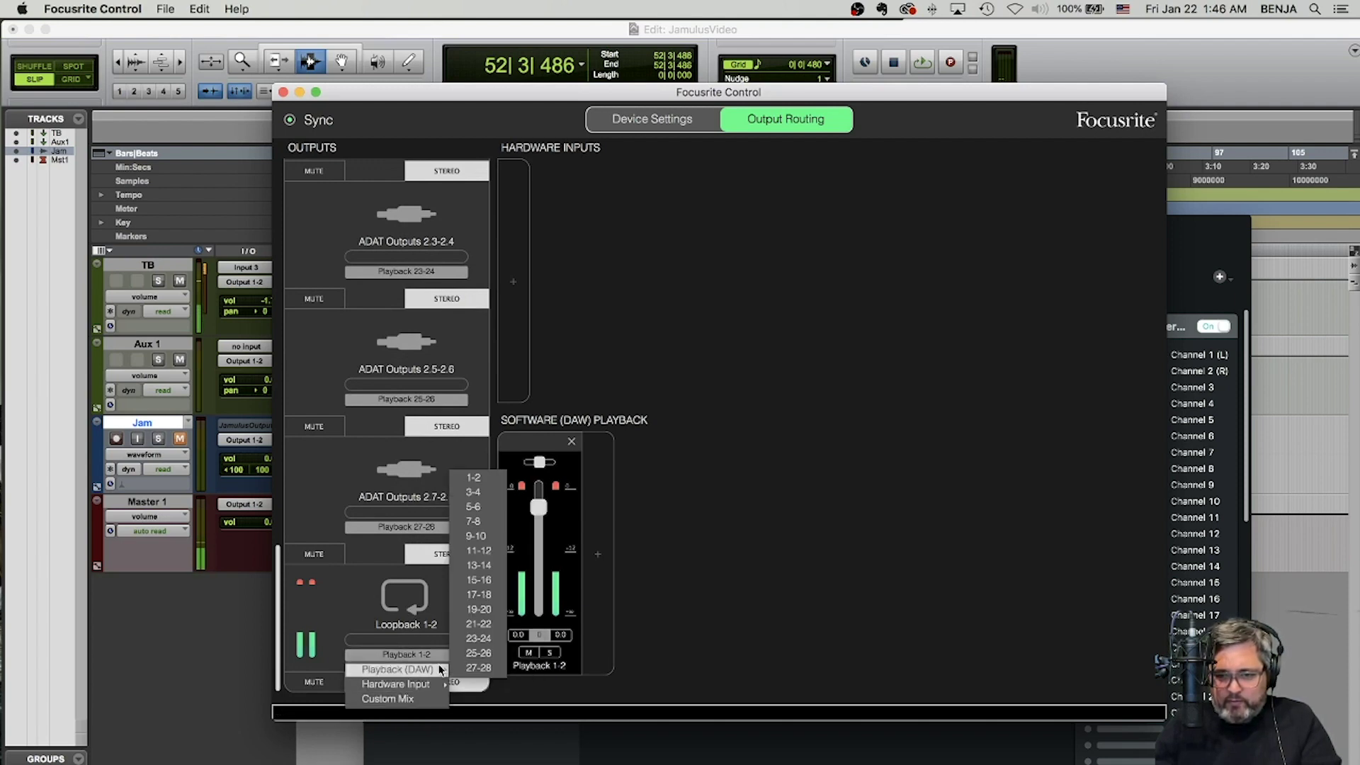
click(474, 492)
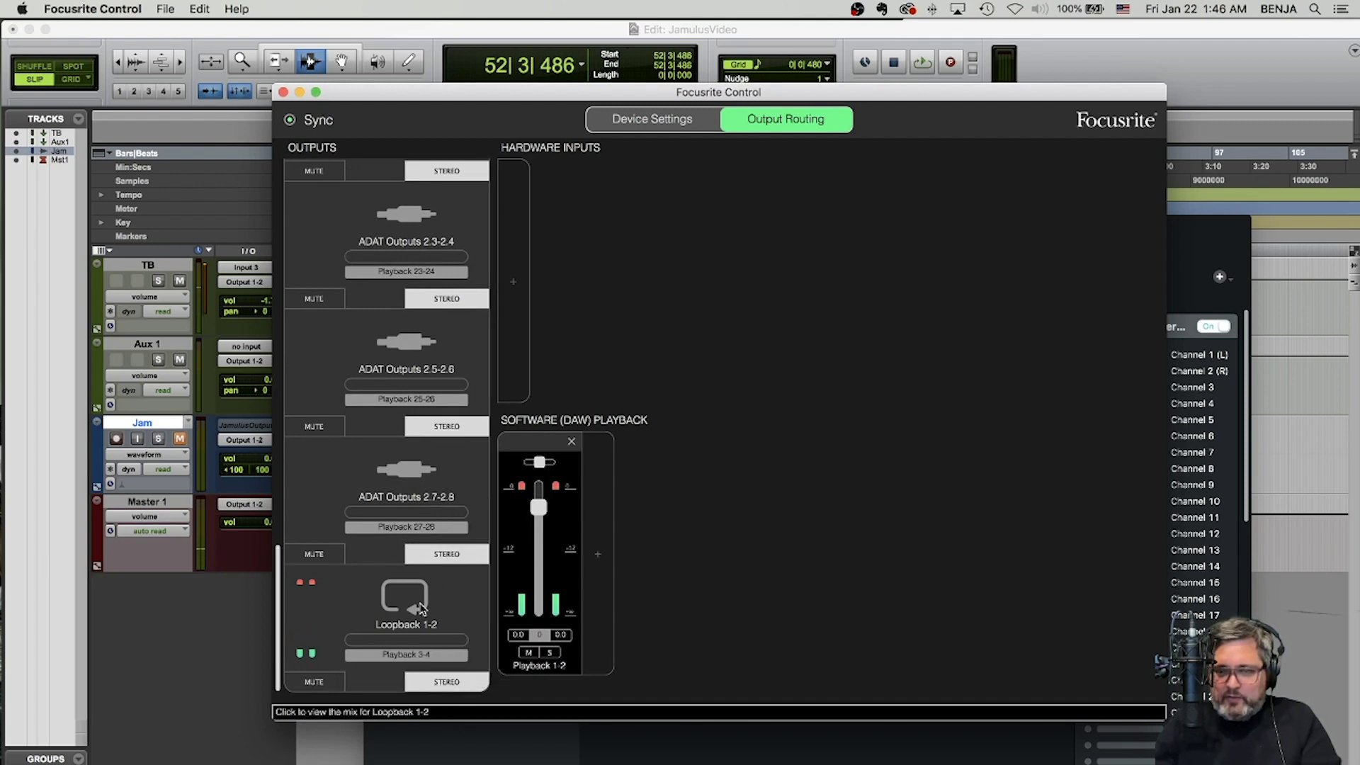
drag(453, 97, 614, 195)
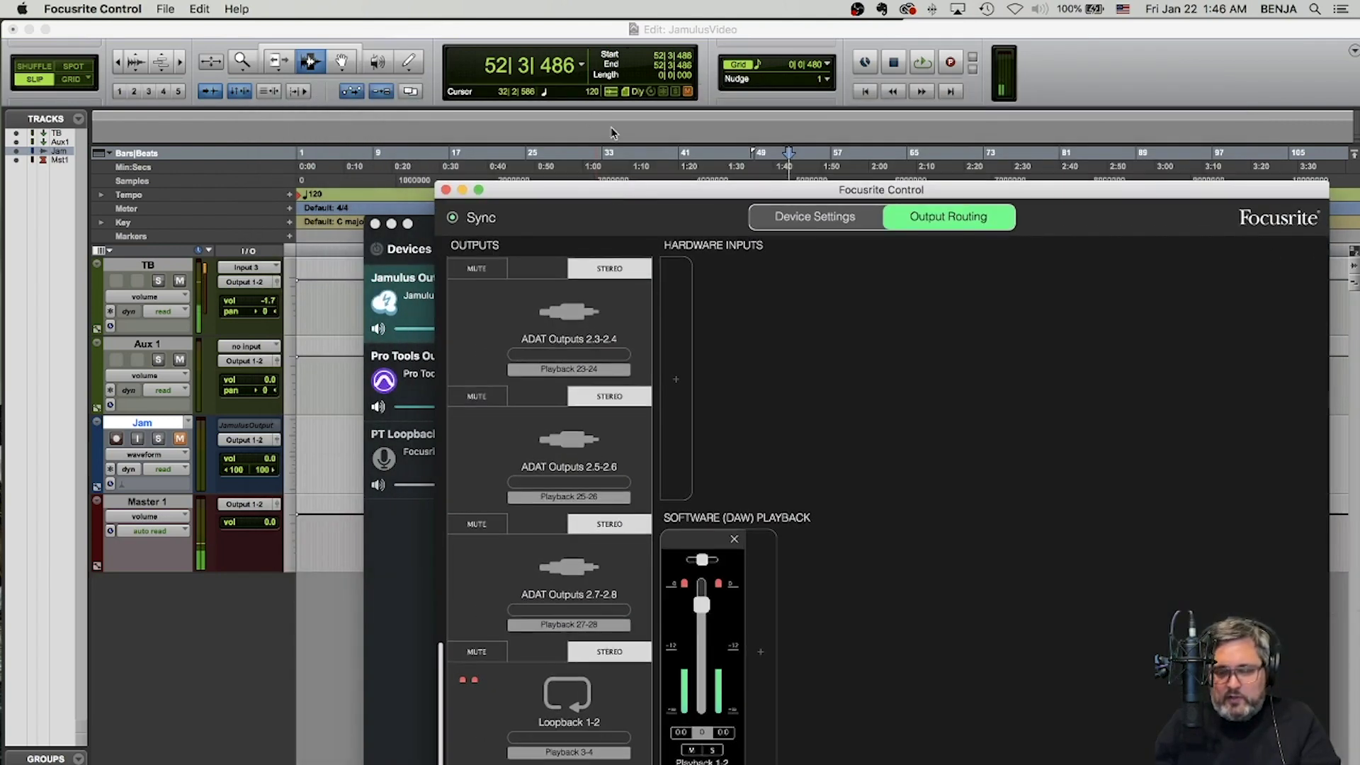
- Choose interface Input 3-4 as the Jam track's input
click(457, 29)
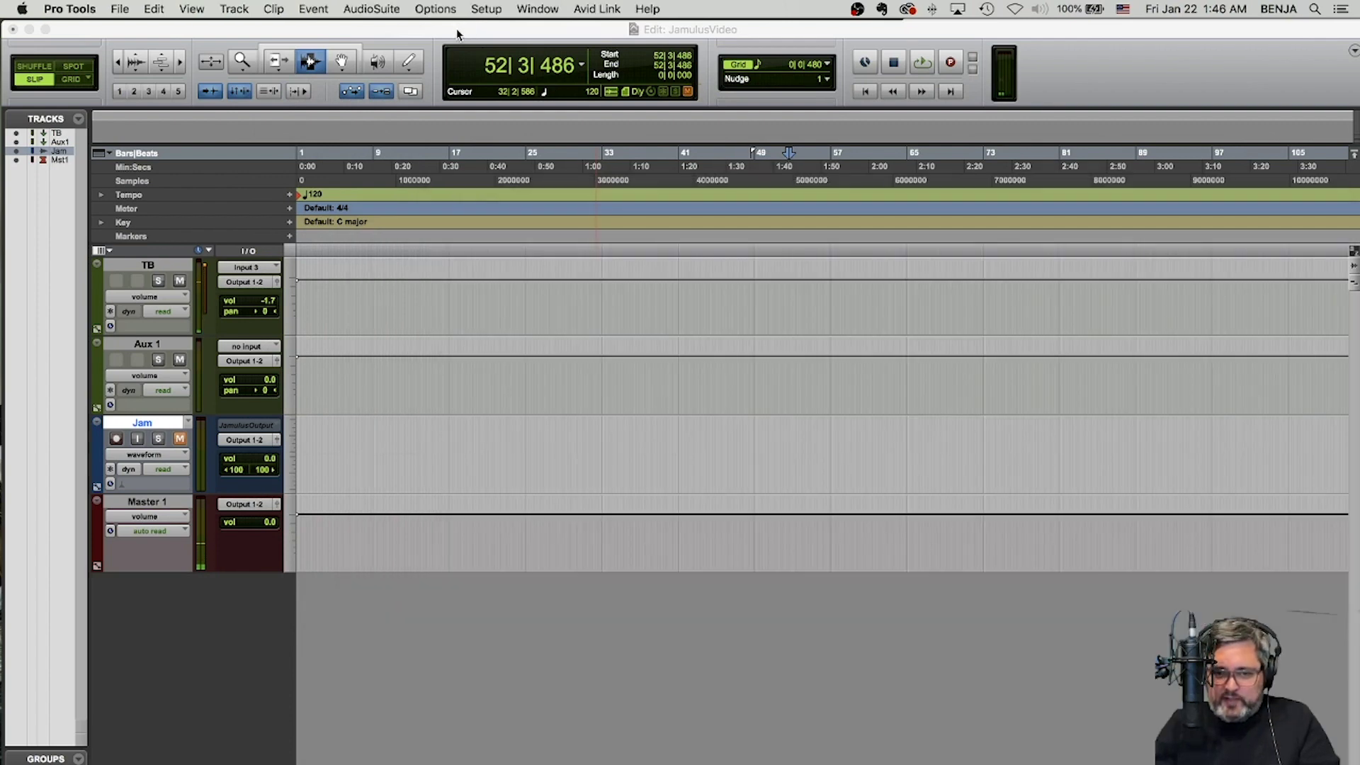
click(241, 425)
mouse_move(256, 426)
click(377, 444)
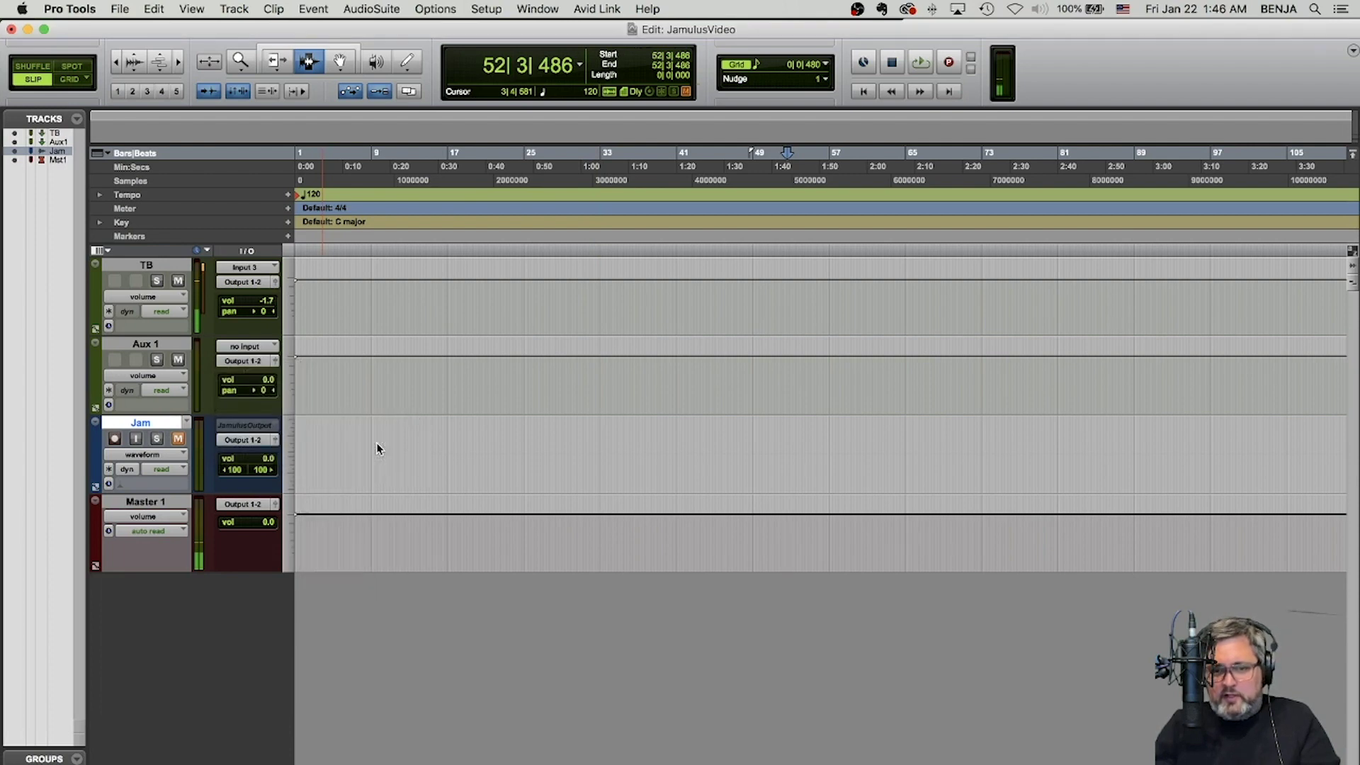